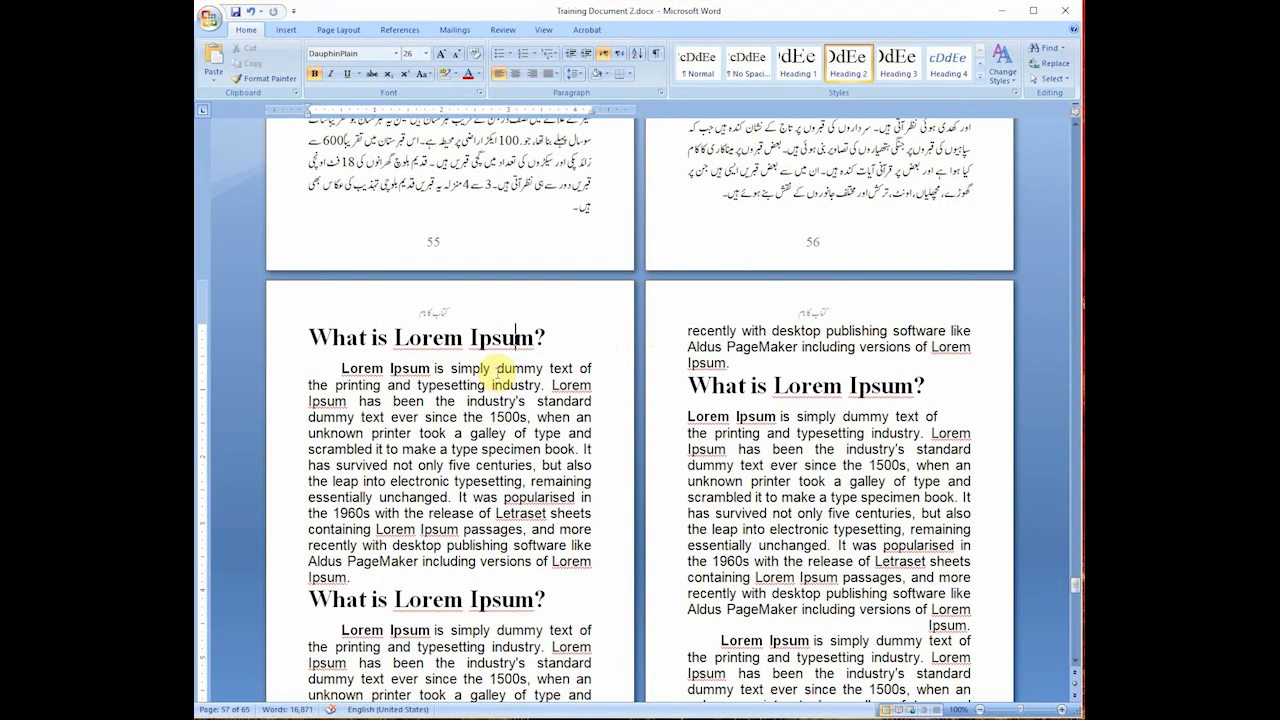
# Select the "What is Lorem Ipsum?" heading at the start of page 57 and look over the list of available styles.
pyautogui.scroll(4, 560, 378)
pyautogui.click(553, 278)
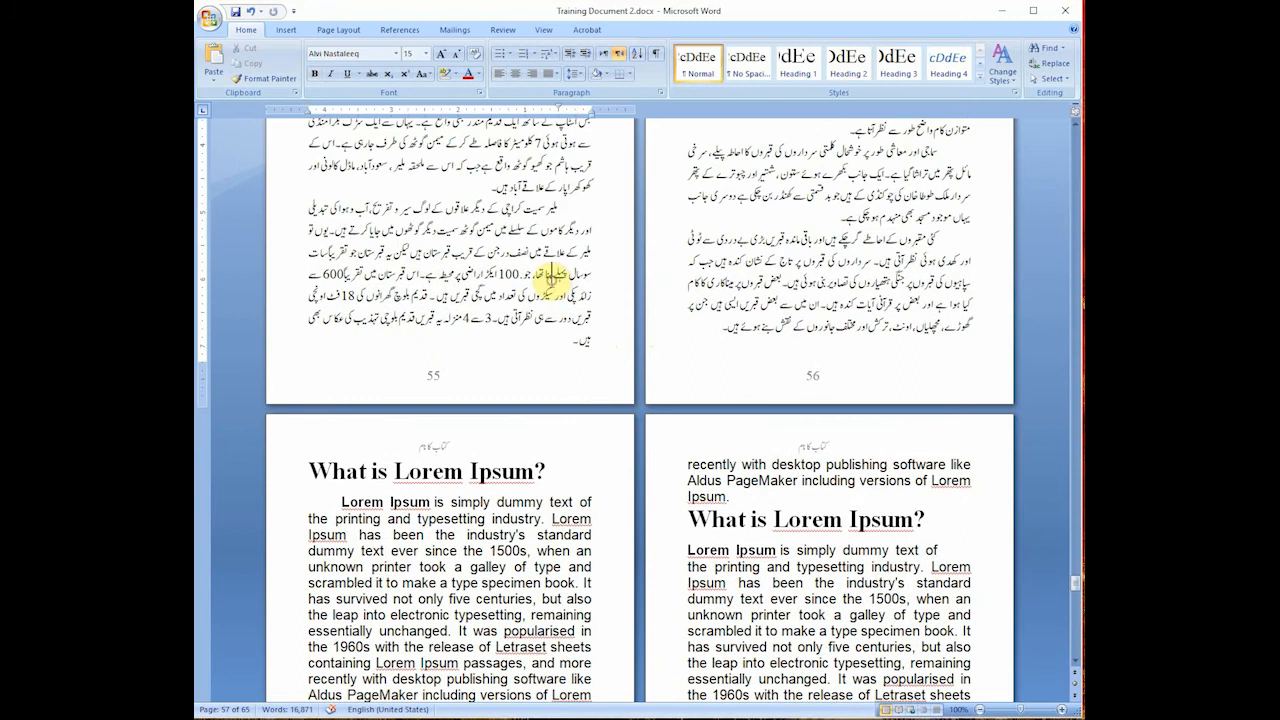
pyautogui.click(516, 470)
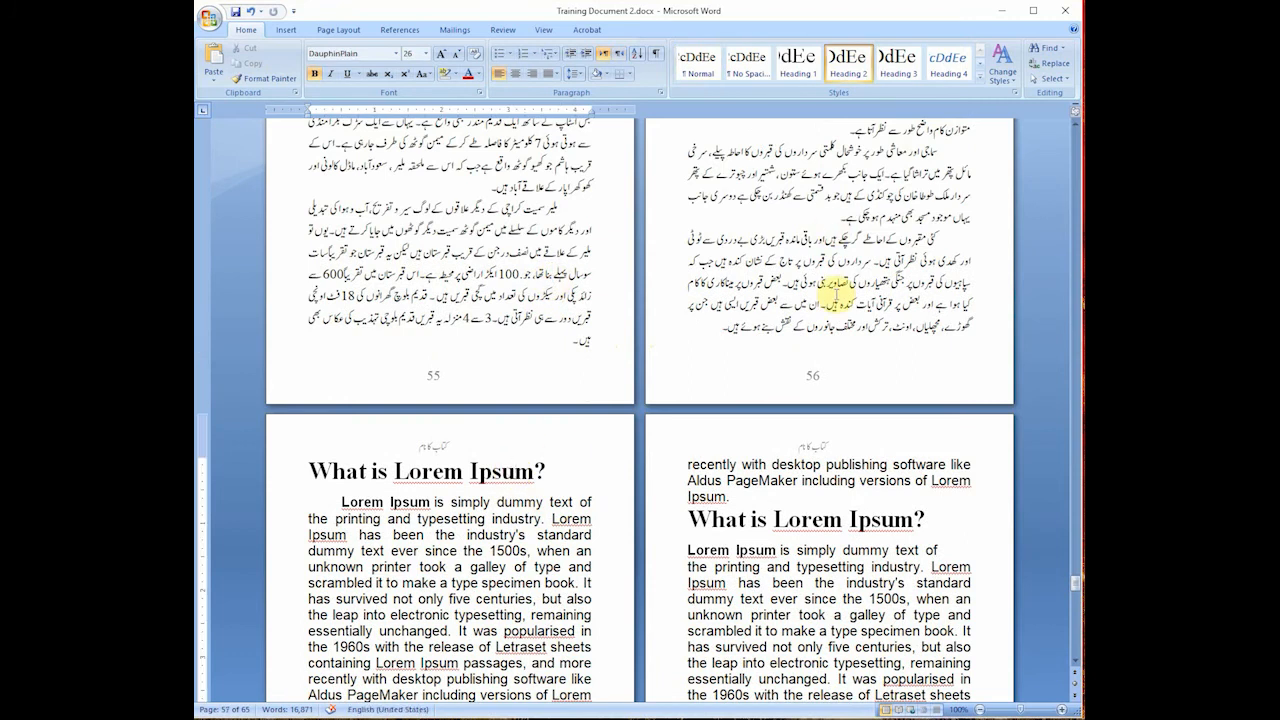
pyautogui.tripleClick(512, 472)
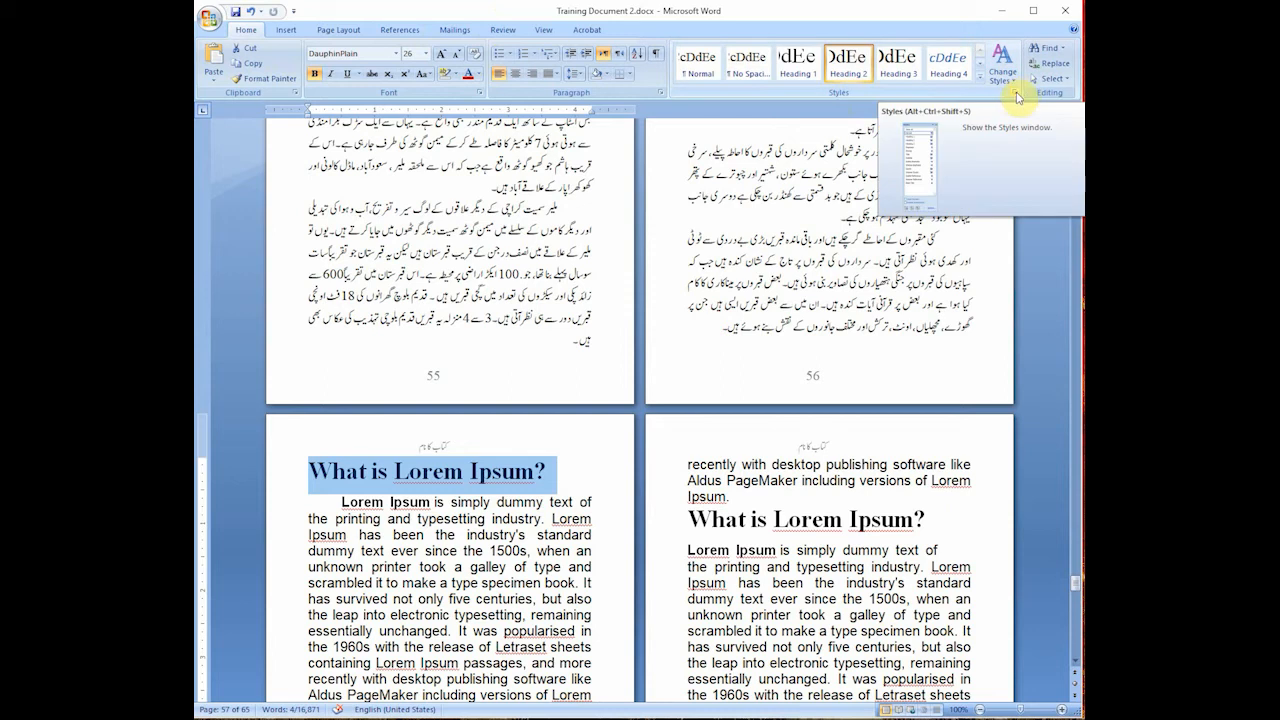
pyautogui.click(1016, 93)
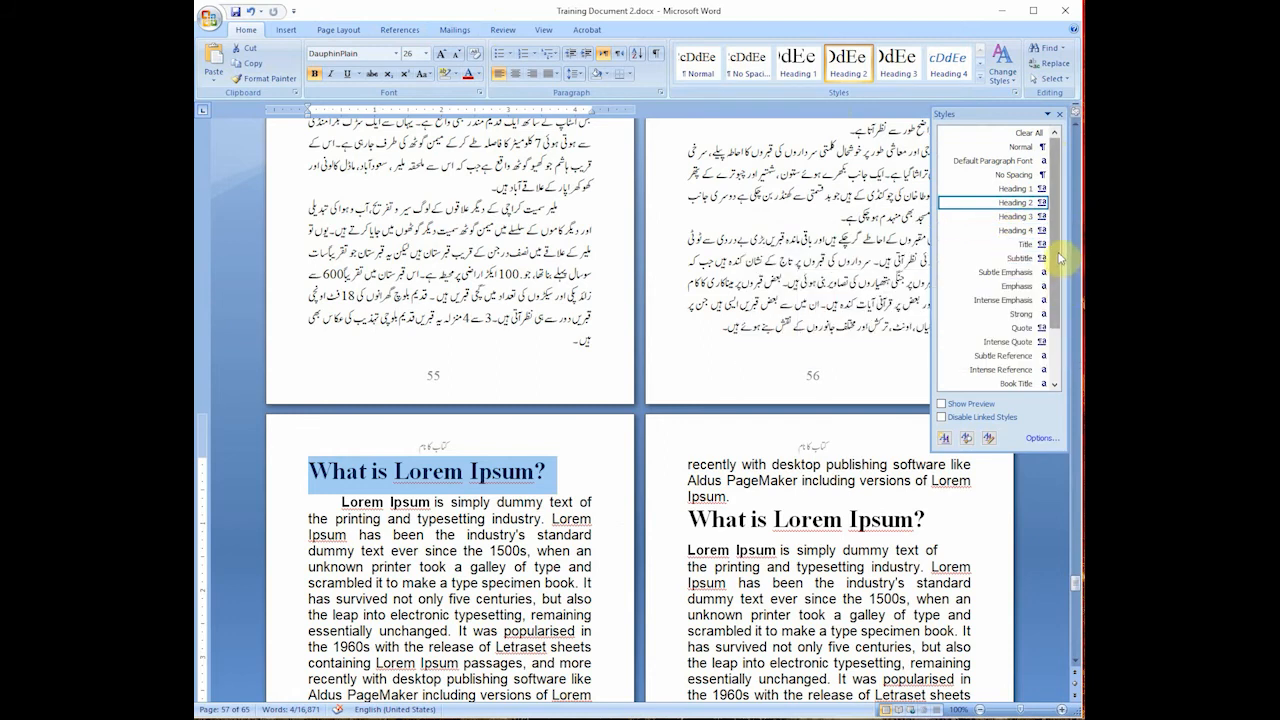
pyautogui.click(1061, 116)
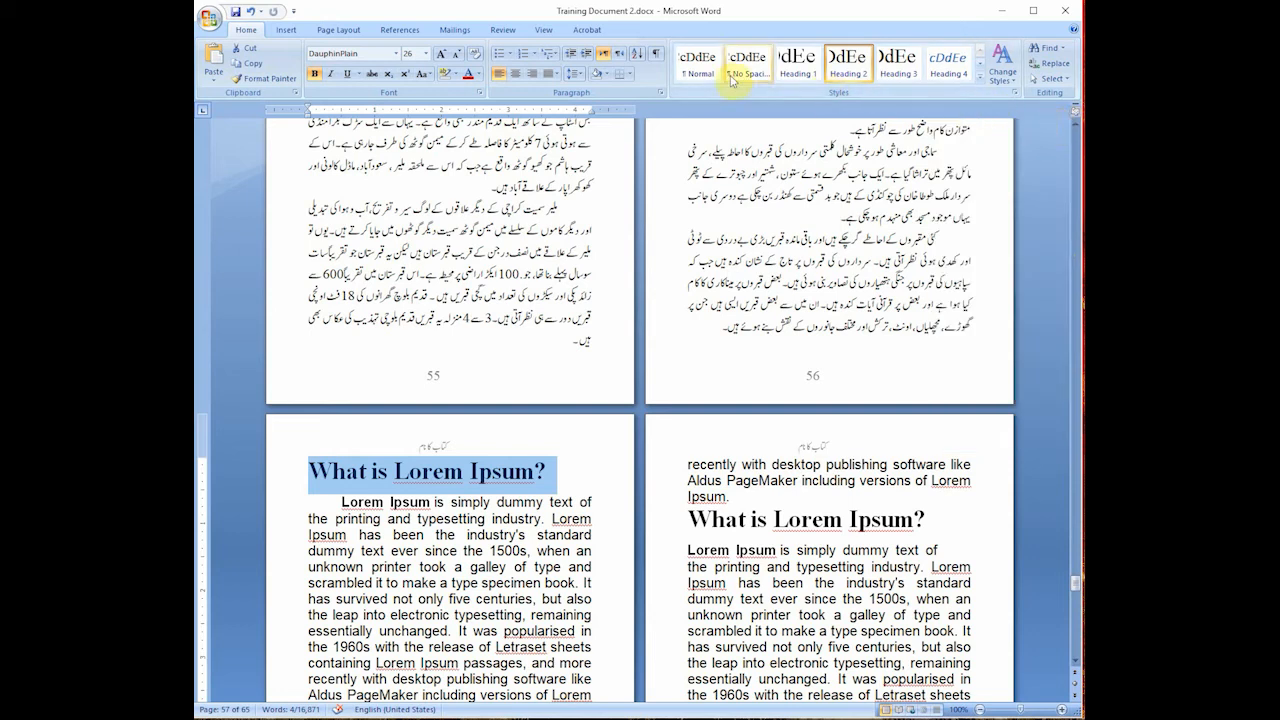
# Modify the Normal style to give it the Urdu name "نارمل".
pyautogui.rightClick(698, 65)
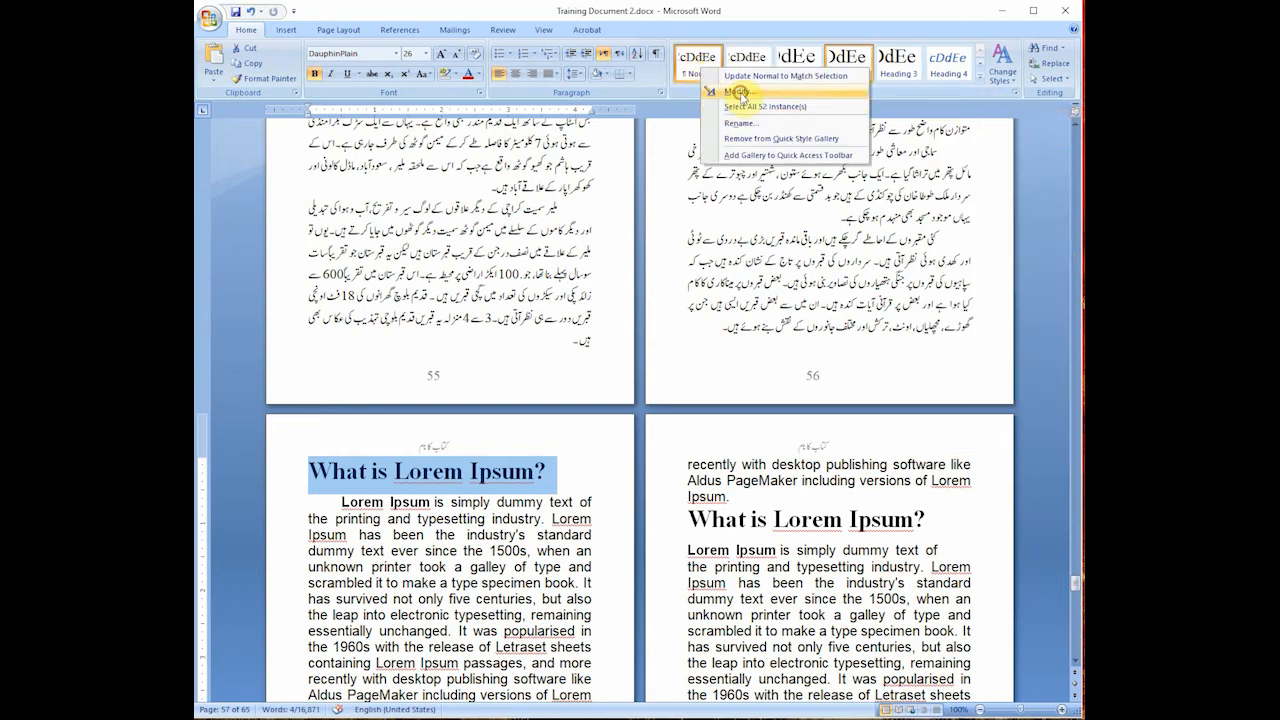
pyautogui.click(732, 91)
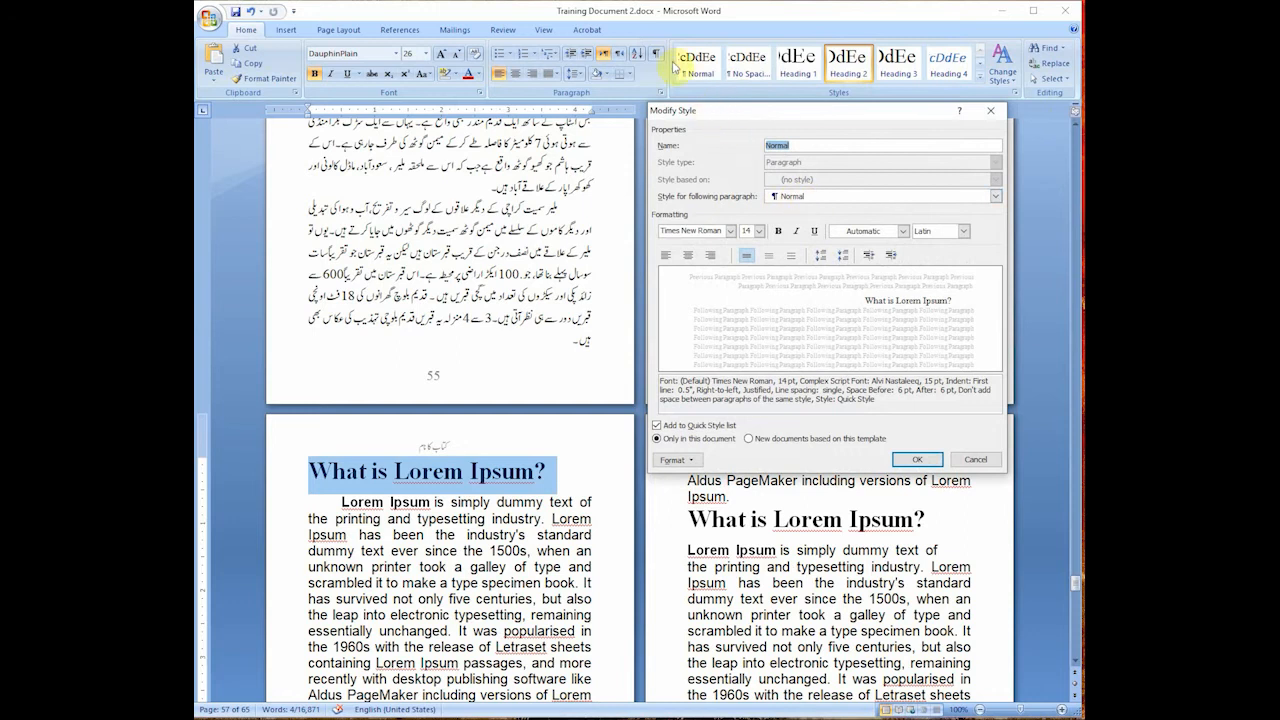
pyautogui.click(796, 196)
pyautogui.click(796, 207)
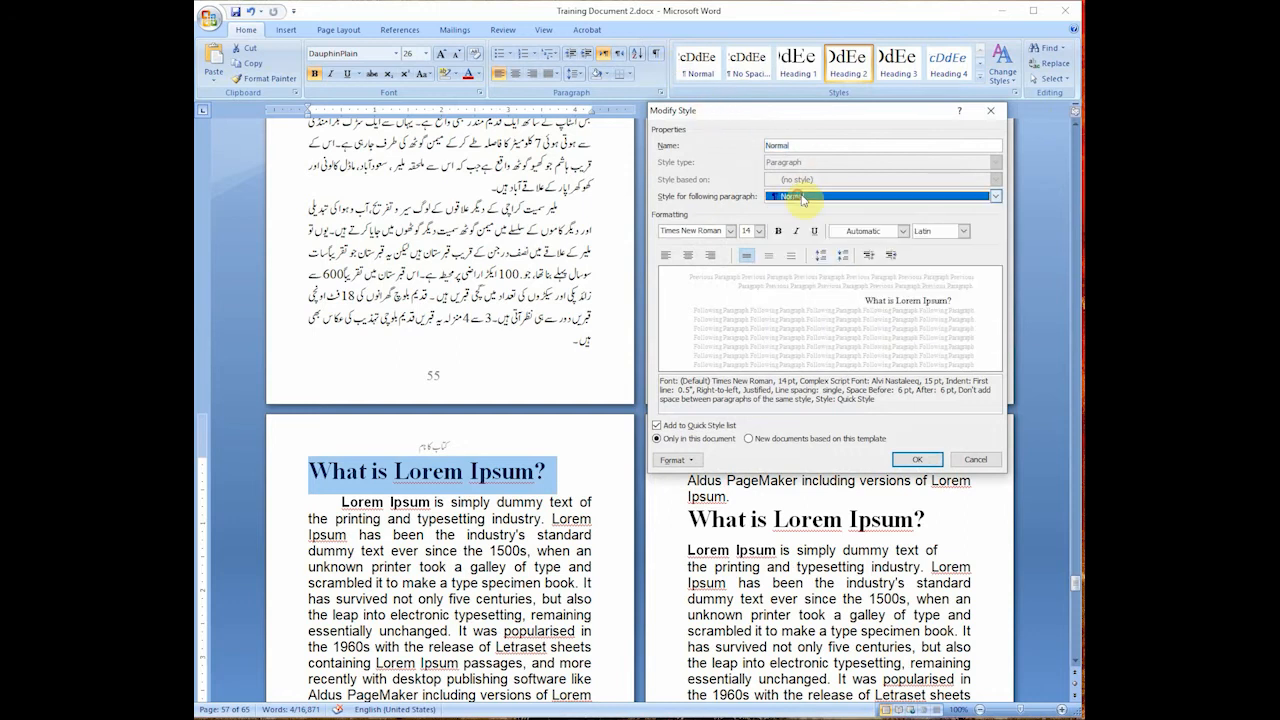
pyautogui.click(800, 145)
pyautogui.doubleClick(801, 145)
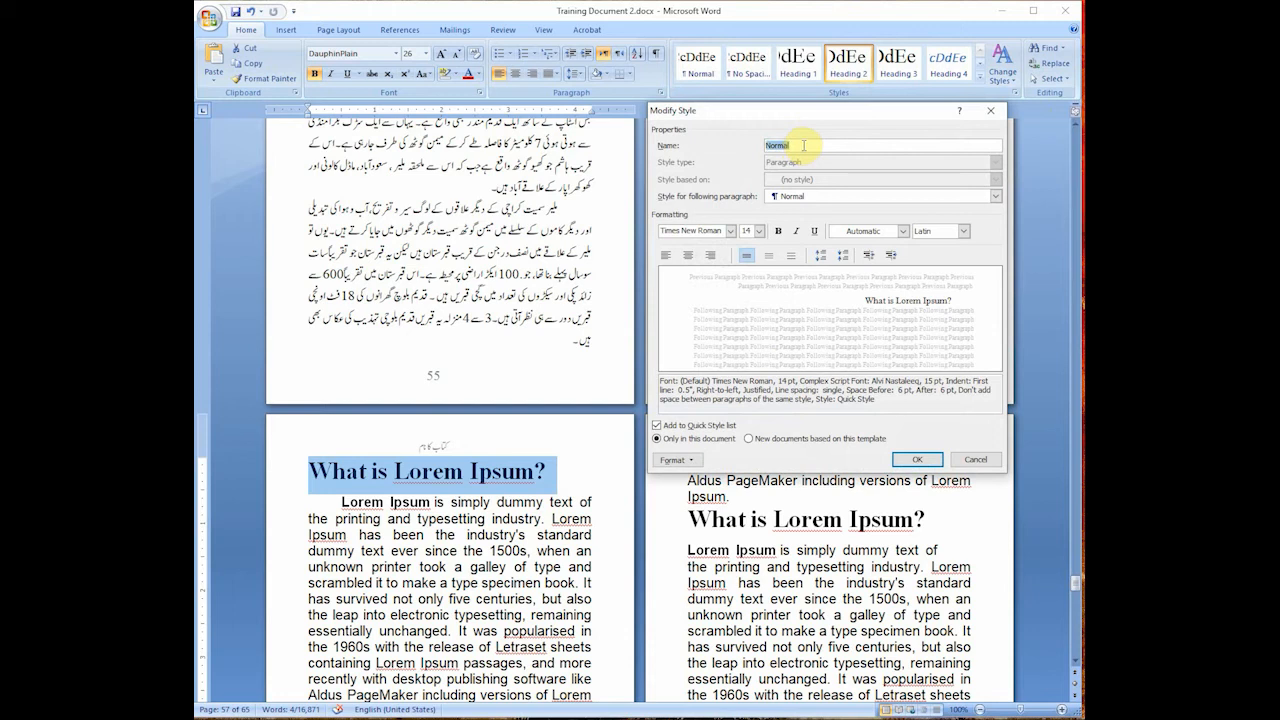
pyautogui.press('BackSpace')
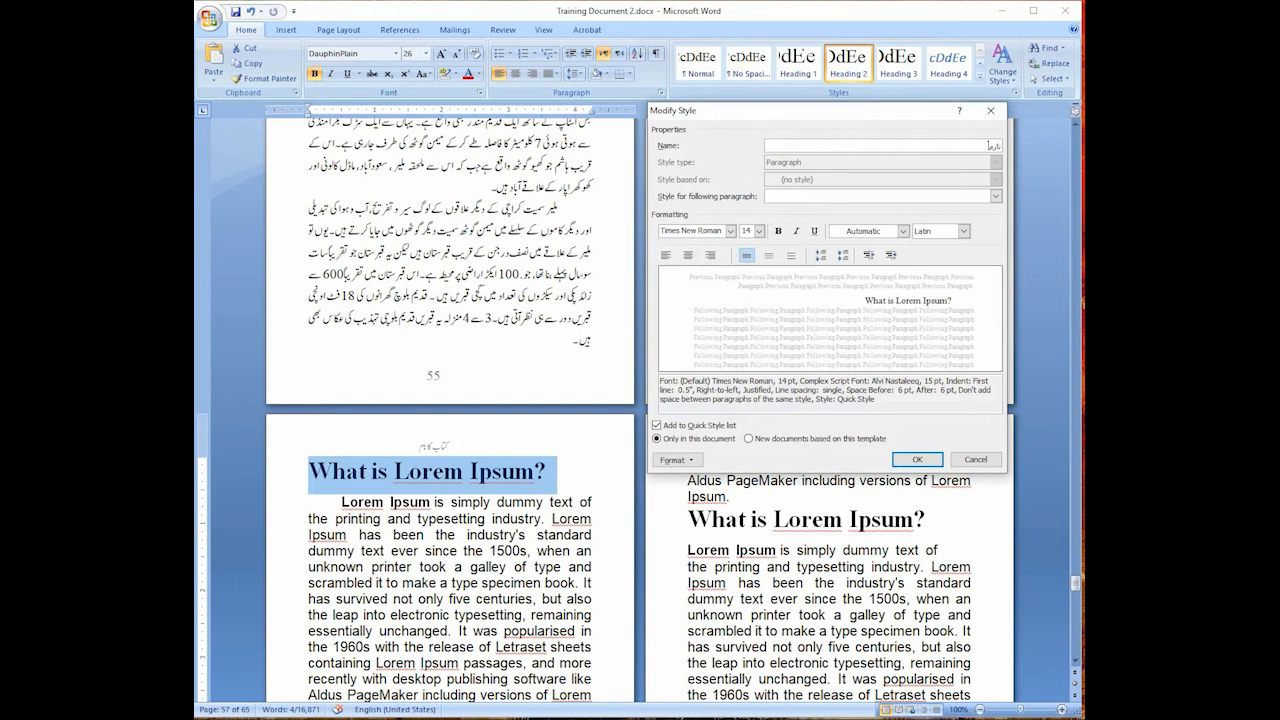
pyautogui.write('نارمل')
pyautogui.click(916, 459)
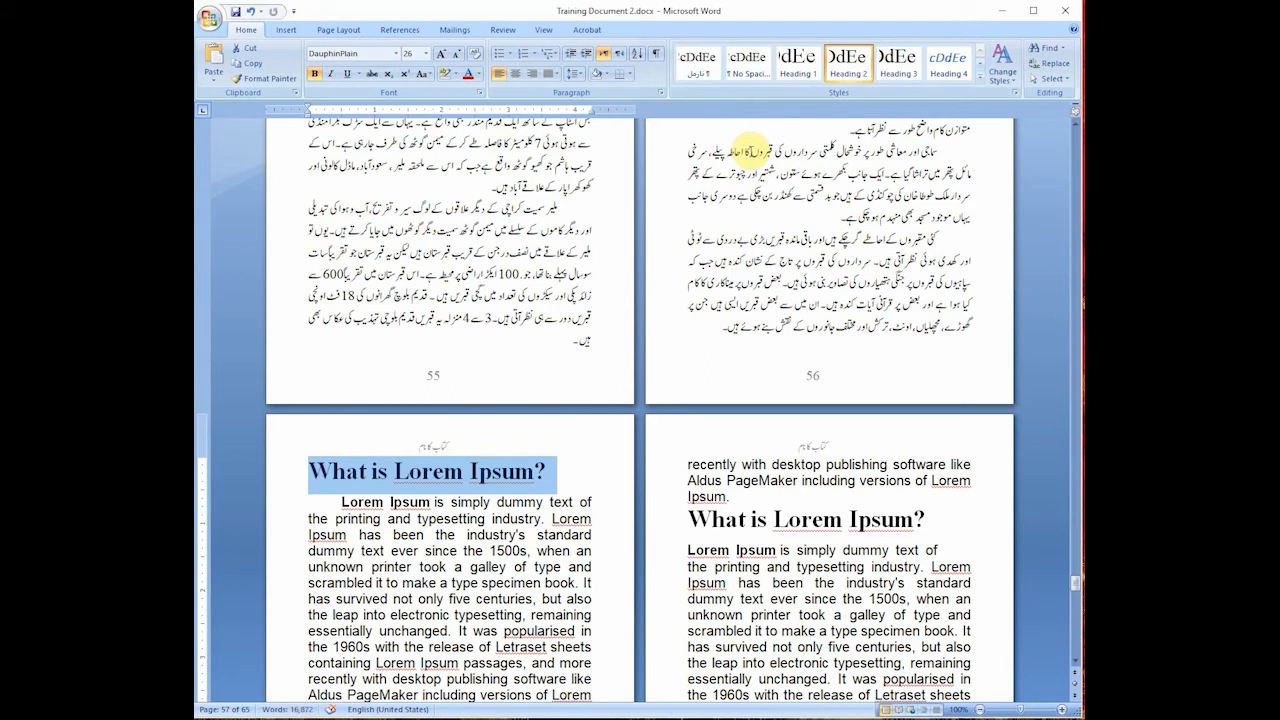
# Modify the Heading 1 style to give it the Urdu name "ھیڈنگ ۱".
pyautogui.rightClick(787, 66)
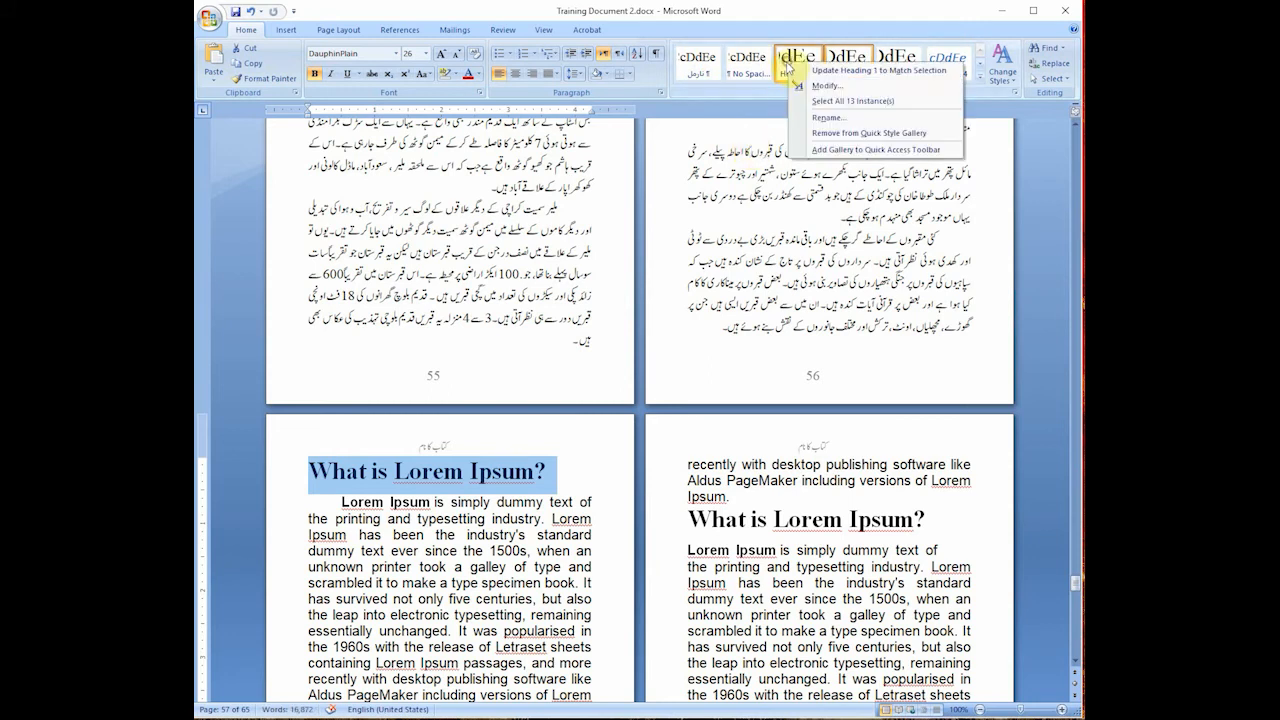
pyautogui.click(829, 86)
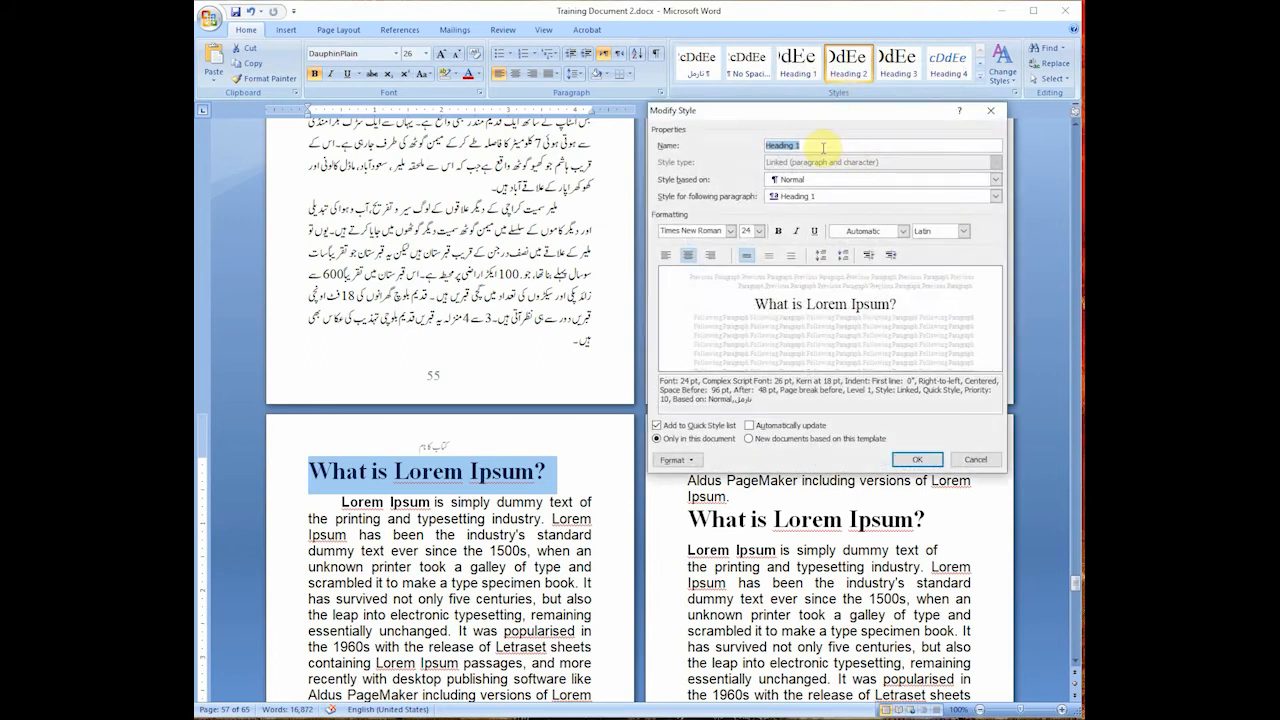
pyautogui.press('BackSpace')
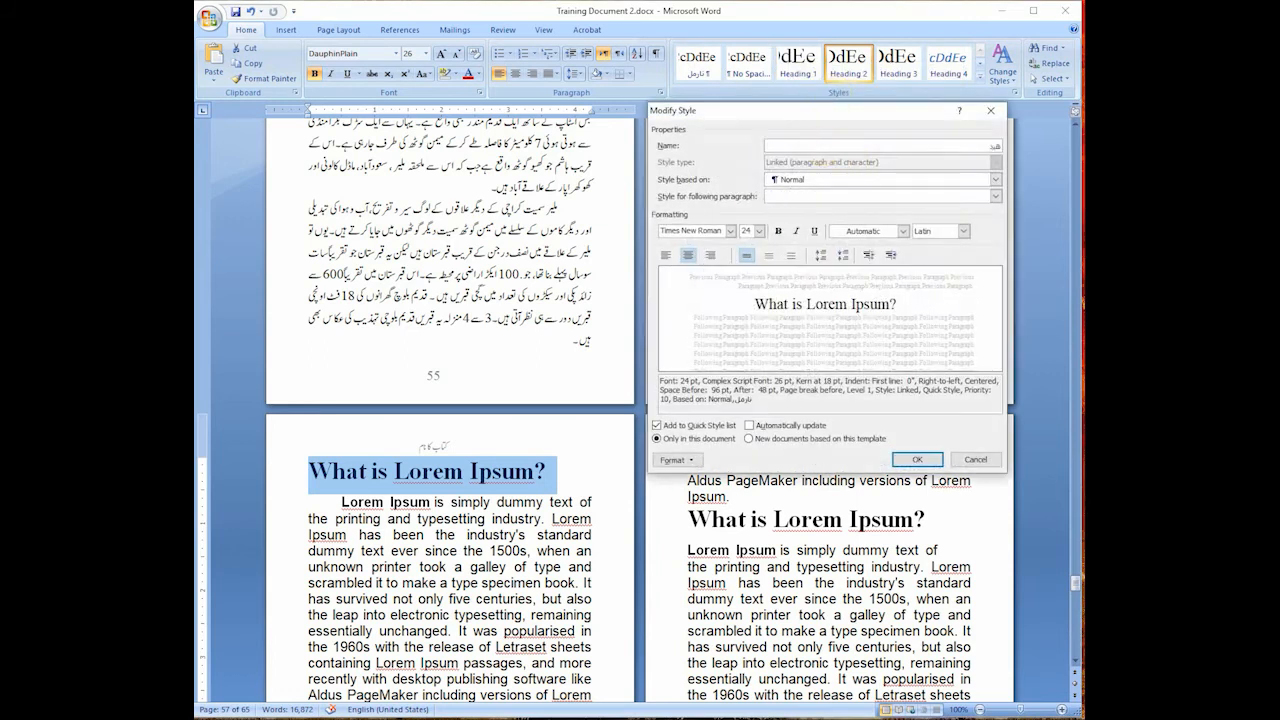
pyautogui.write('ھی')
pyautogui.press('super+space')
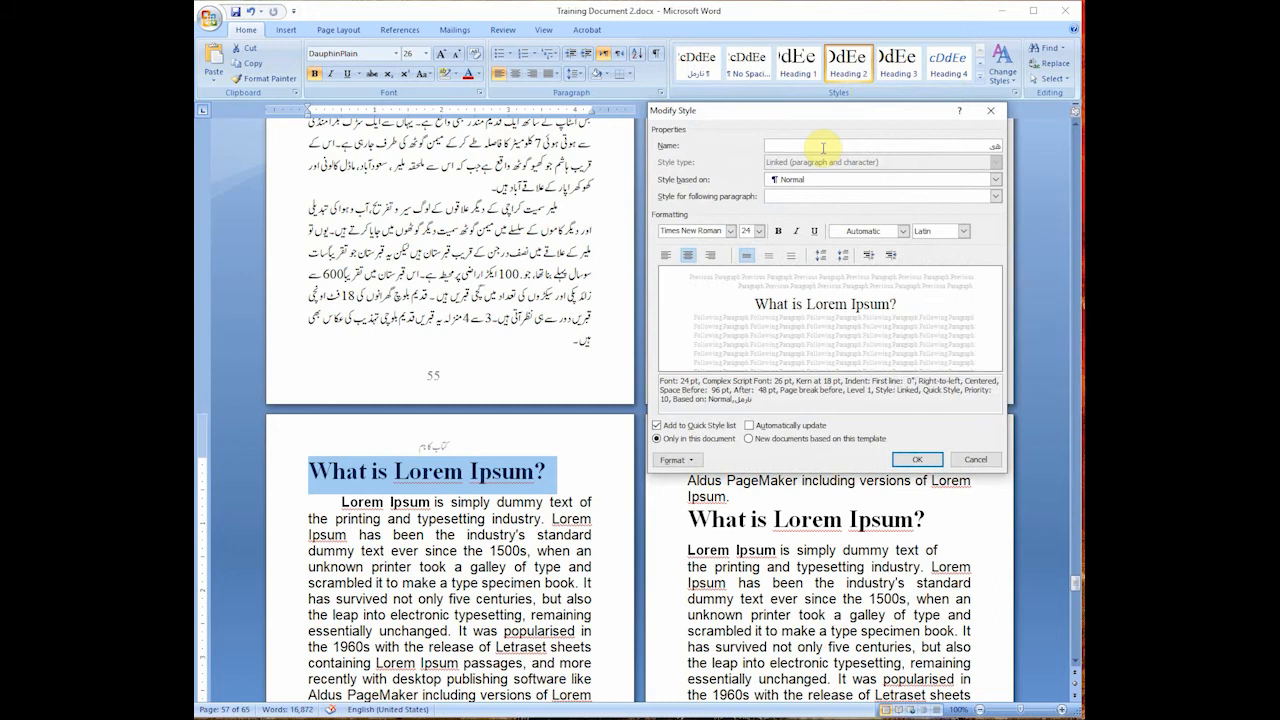
pyautogui.write('ڈ')
pyautogui.click(915, 459)
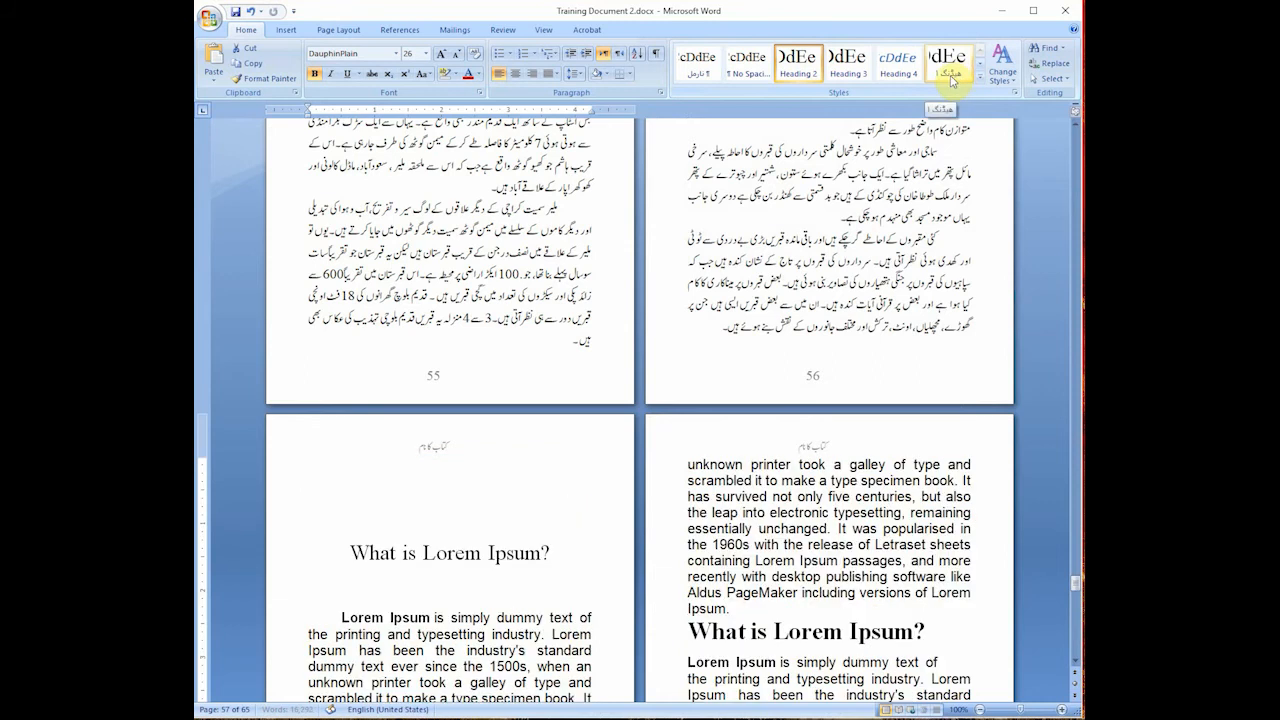
# Modify the Heading 2 style to give it the Urdu name "ھیڈنگ ۲".
pyautogui.rightClick(800, 65)
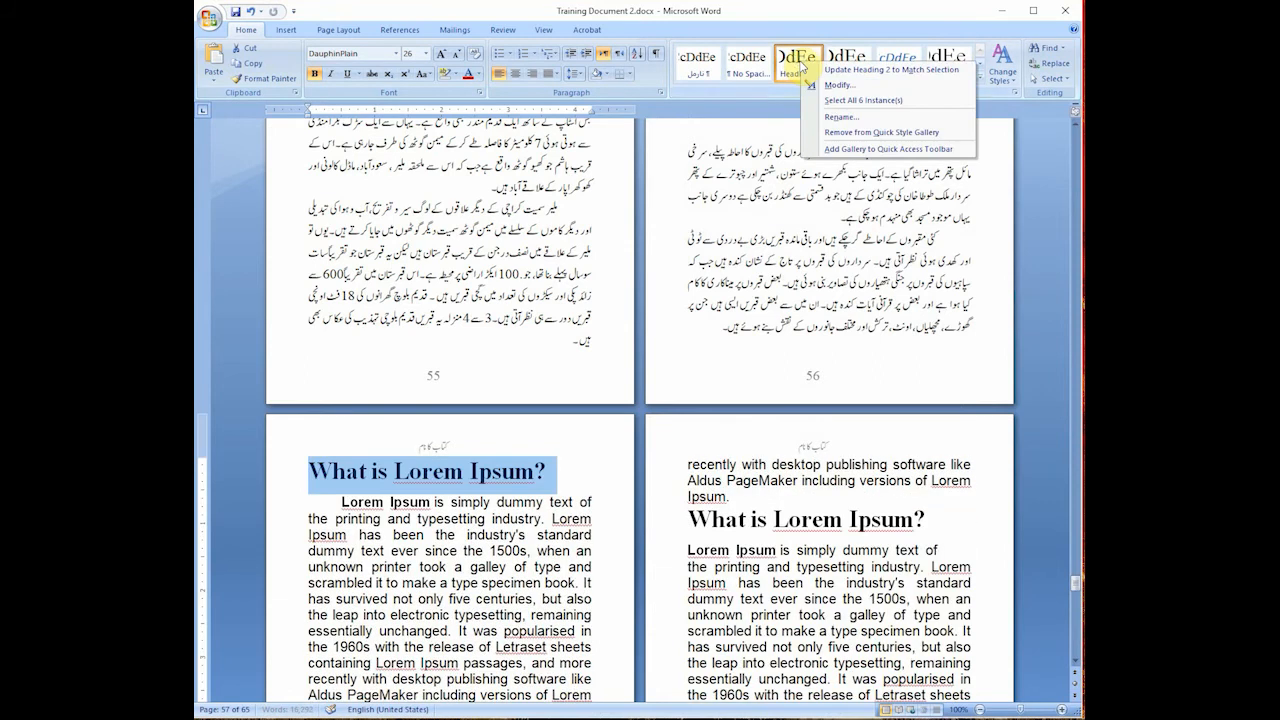
pyautogui.click(832, 85)
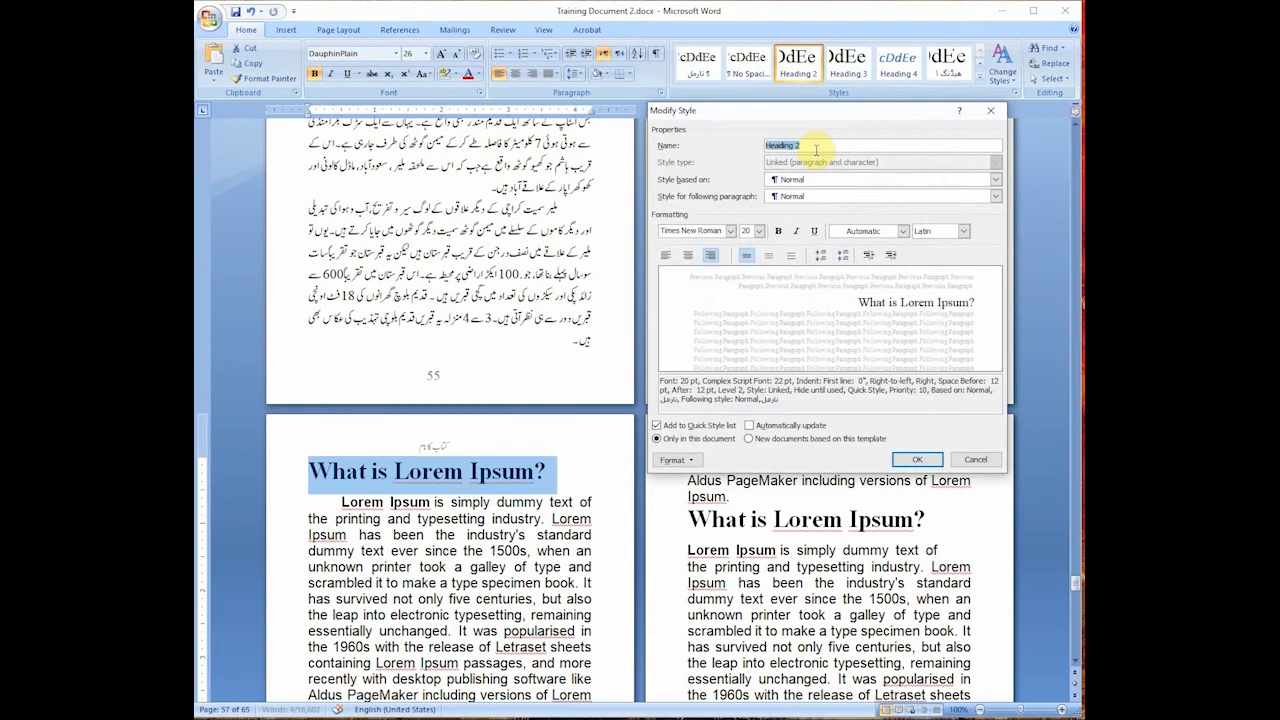
pyautogui.write('یڈ')
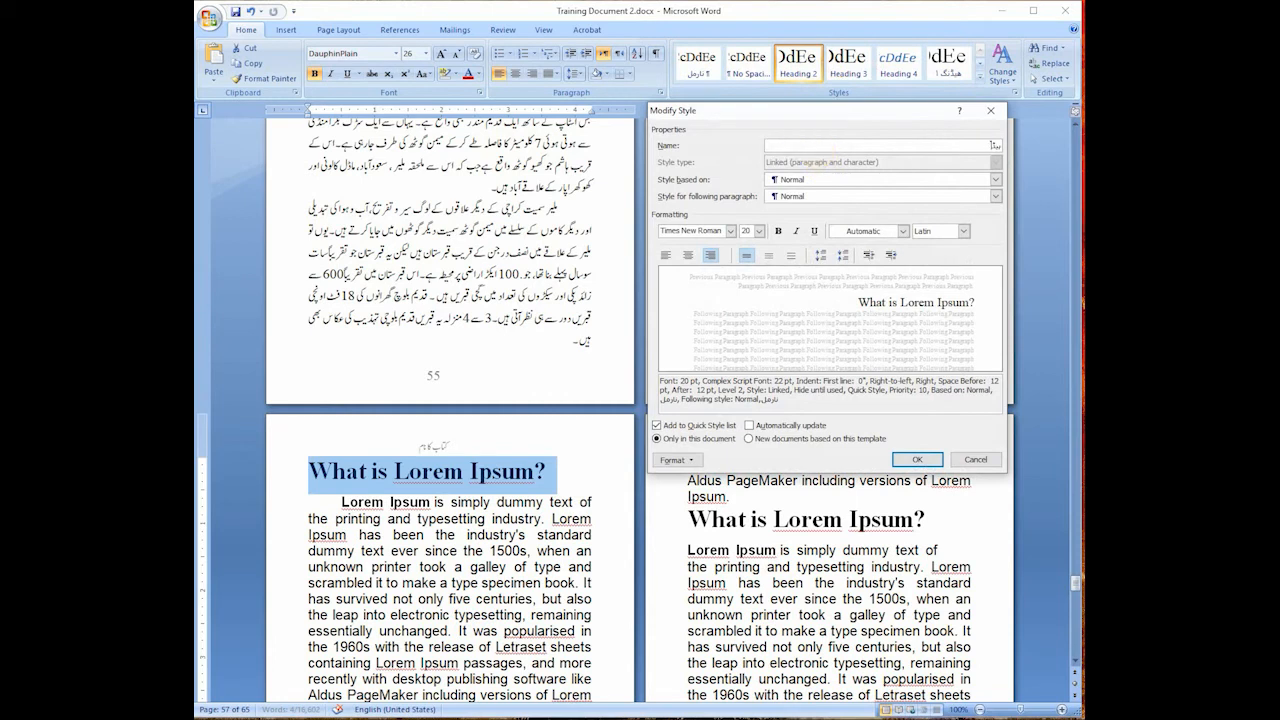
pyautogui.press('BackSpace')
pyautogui.press('BackSpace')
pyautogui.press('BackSpace')
pyautogui.write('ھی')
pyautogui.click(924, 459)
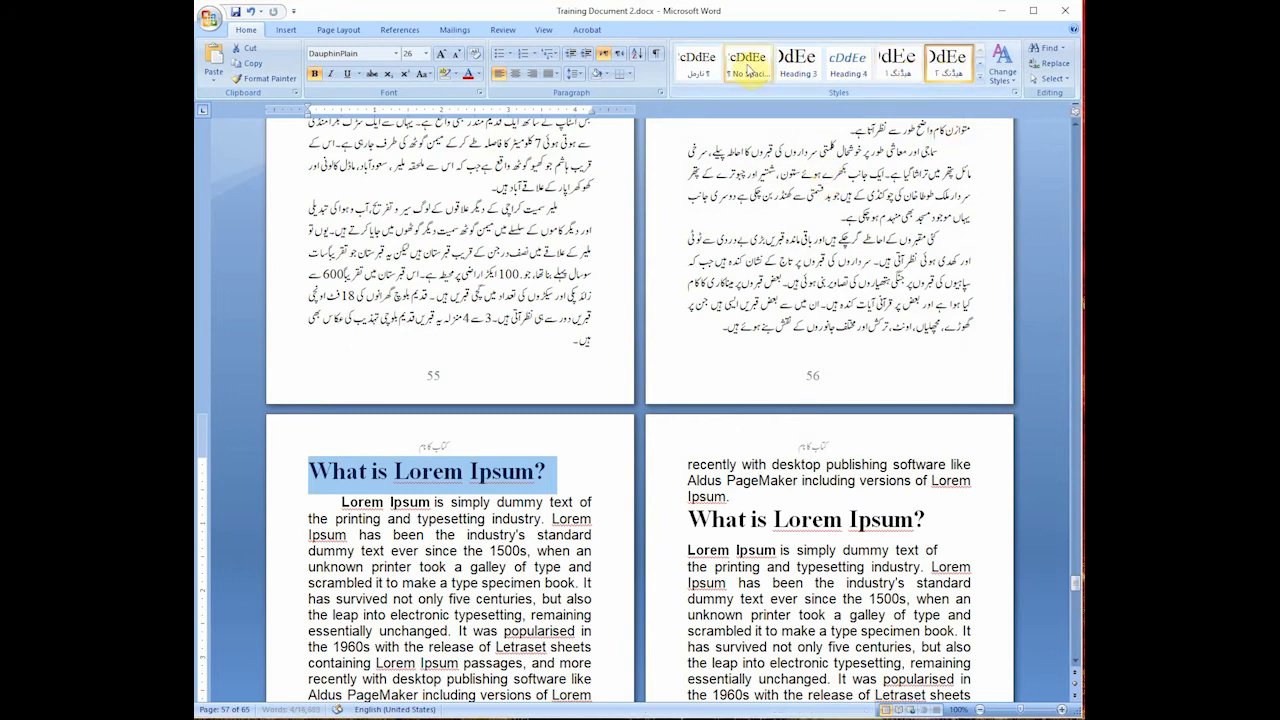
# Modify the Heading 3 style to give it the Urdu name "ھیڈنگ ۳".
pyautogui.rightClick(805, 65)
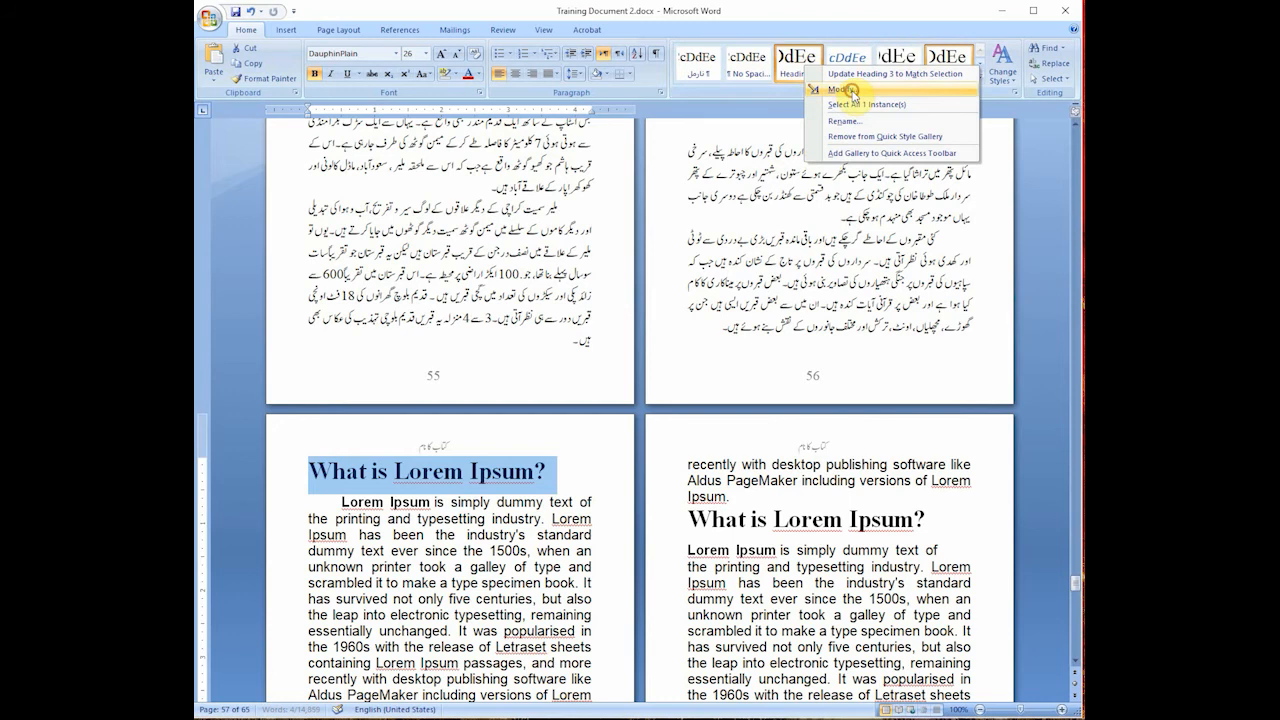
pyautogui.click(848, 92)
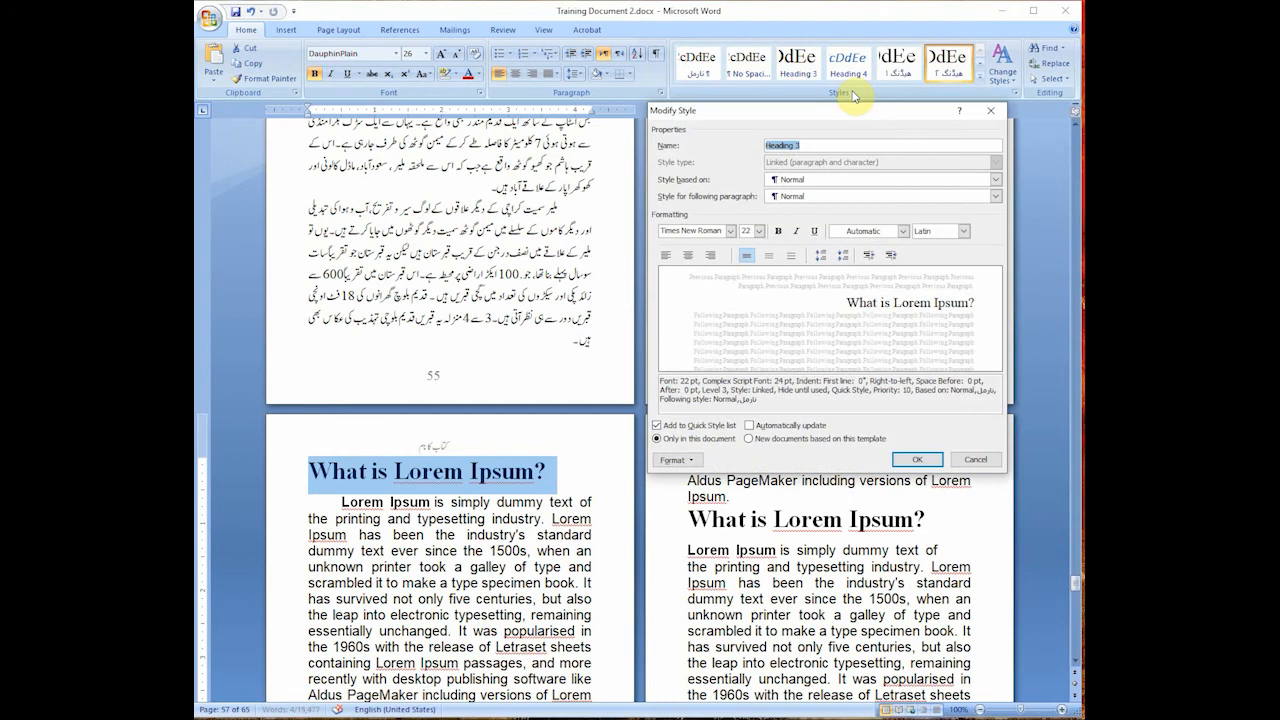
pyautogui.write('ہا')
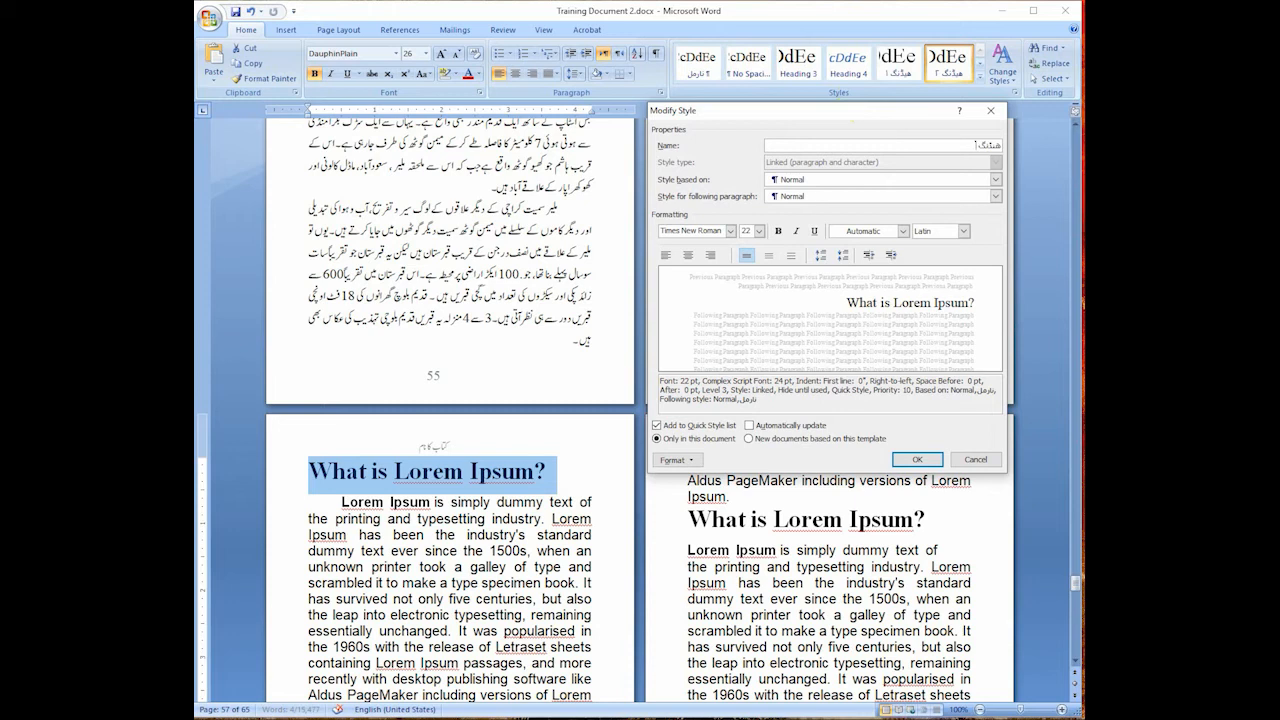
pyautogui.click(916, 459)
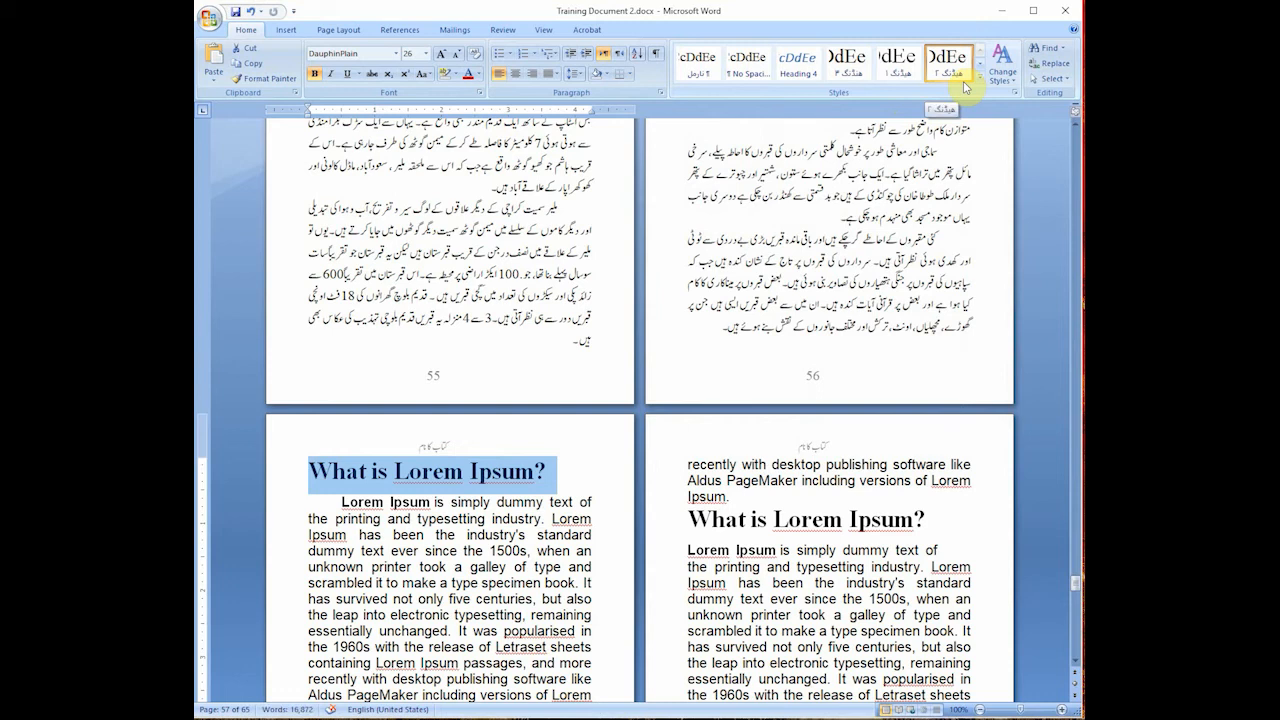
# Start a new style from the selected heading's formatting and name it "Heading".
pyautogui.click(1015, 93)
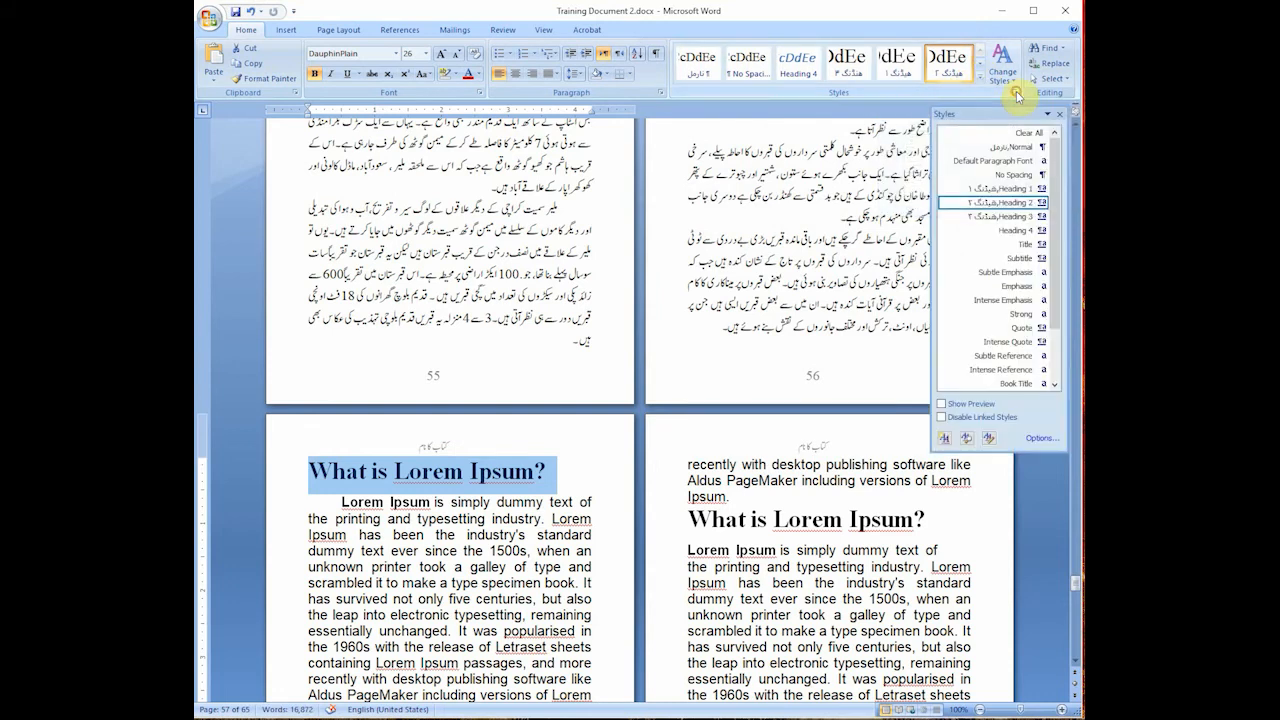
pyautogui.click(944, 440)
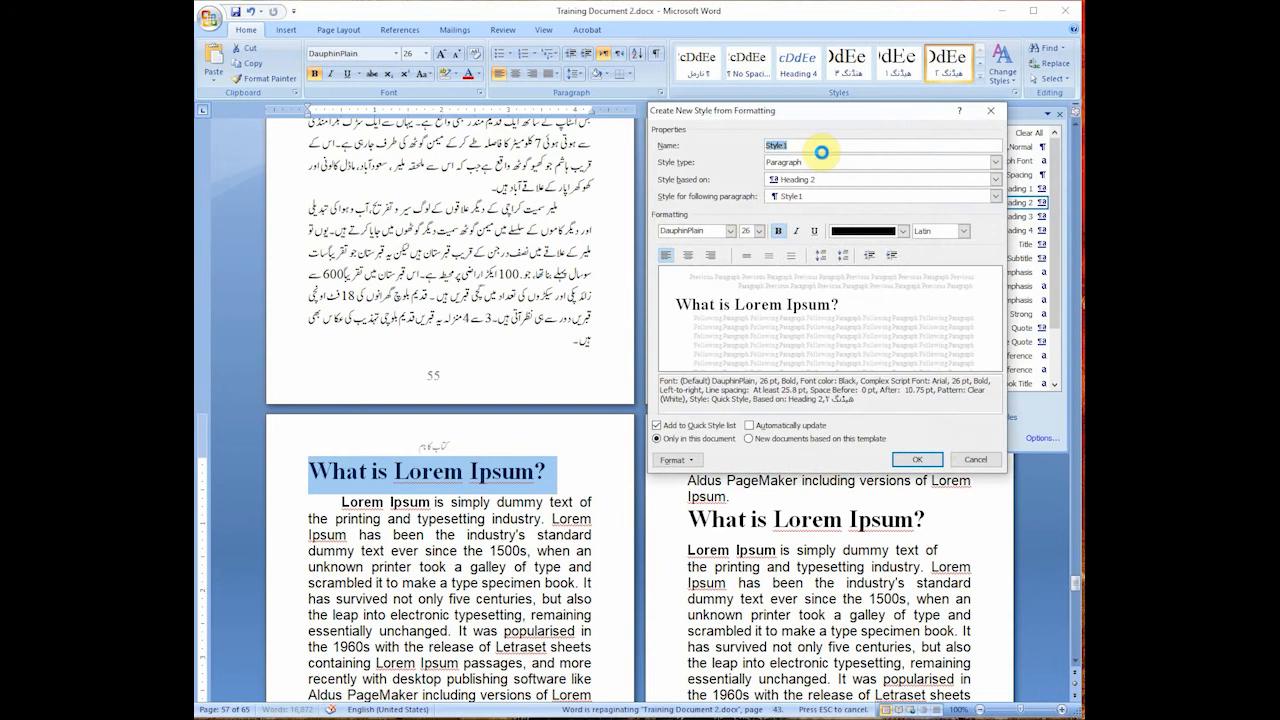
pyautogui.click(812, 146)
pyautogui.moveTo(812, 146); pyautogui.dragTo(760, 148)
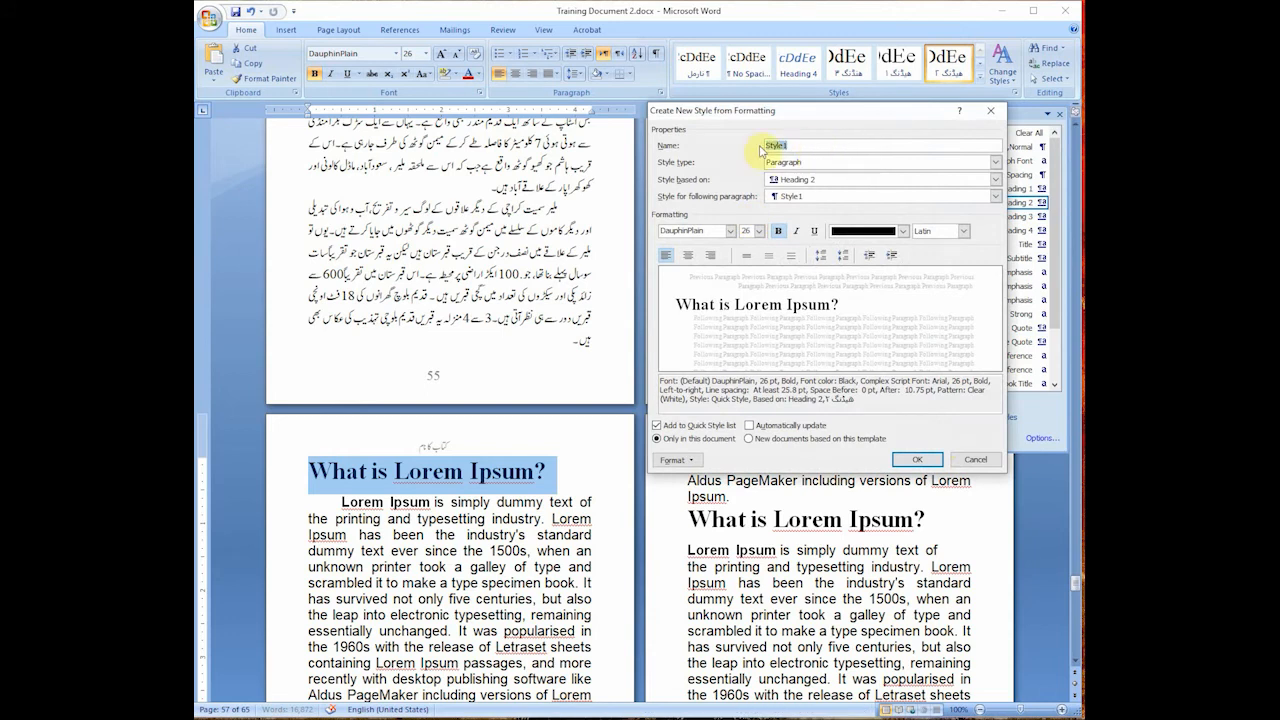
pyautogui.press('BackSpace')
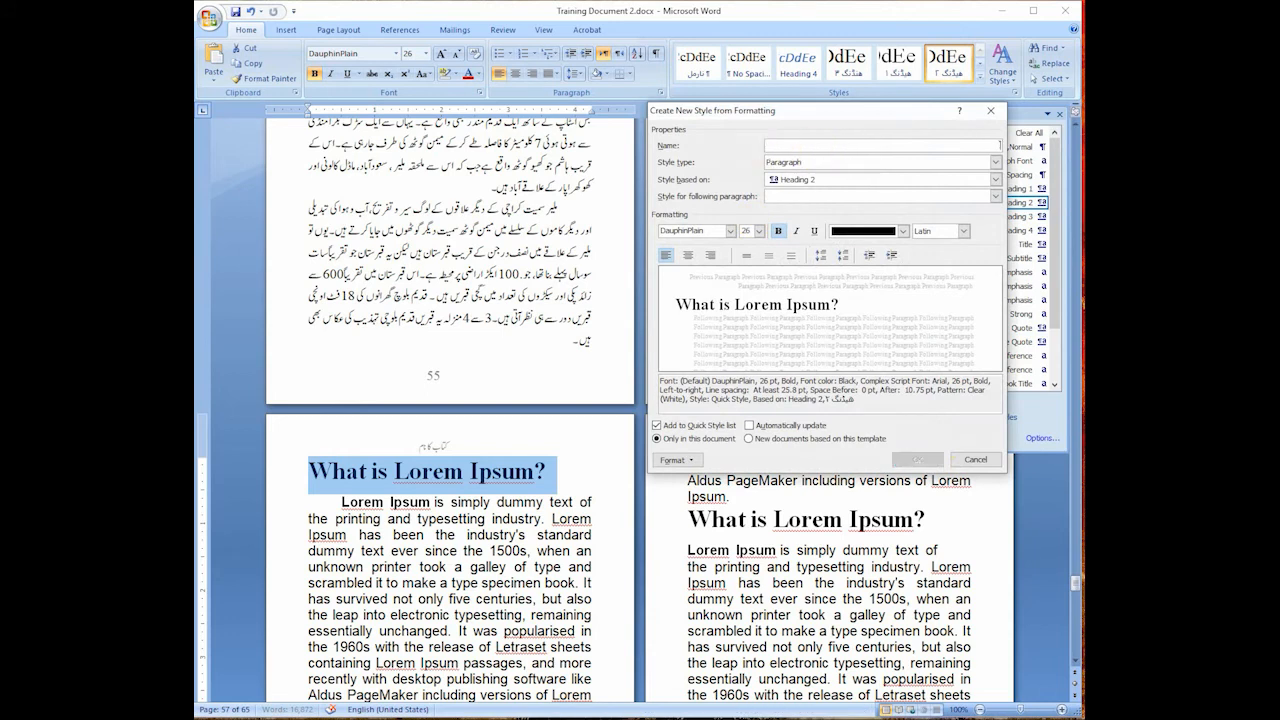
pyautogui.press('super+space')
pyautogui.write('H')
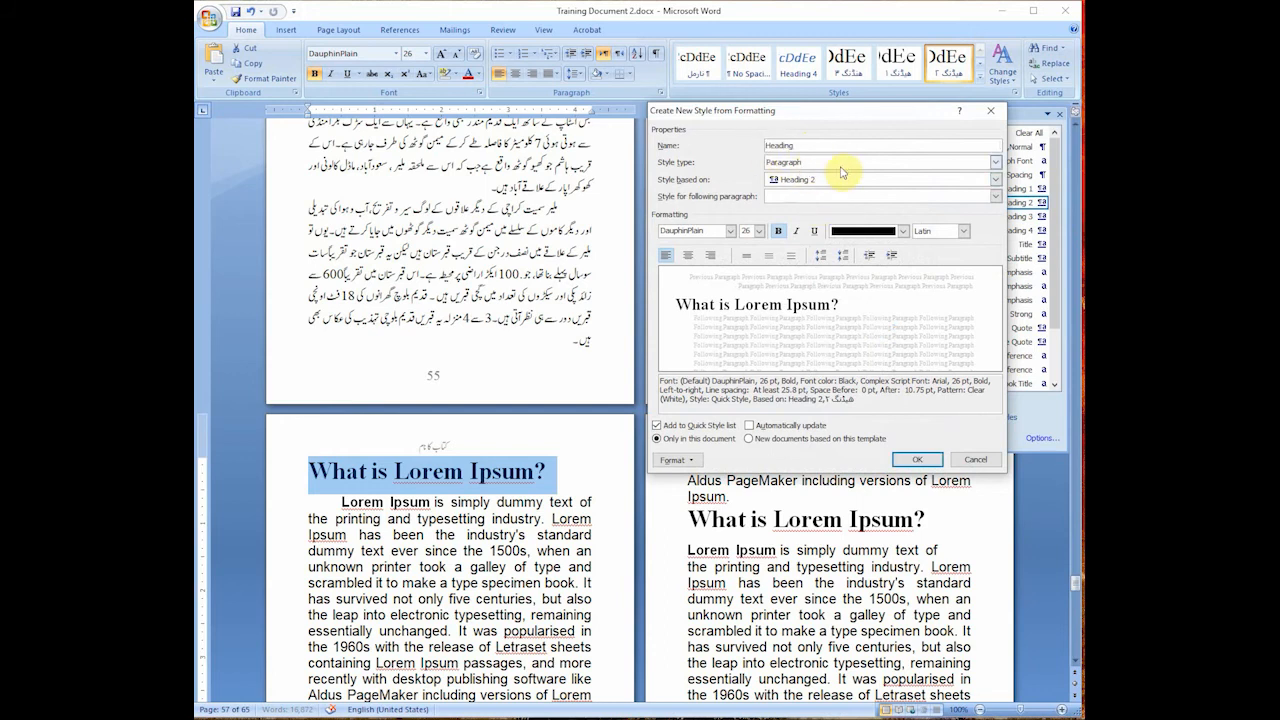
# Keep Paragraph as the new style's type and base the style on Heading 1.
pyautogui.click(845, 163)
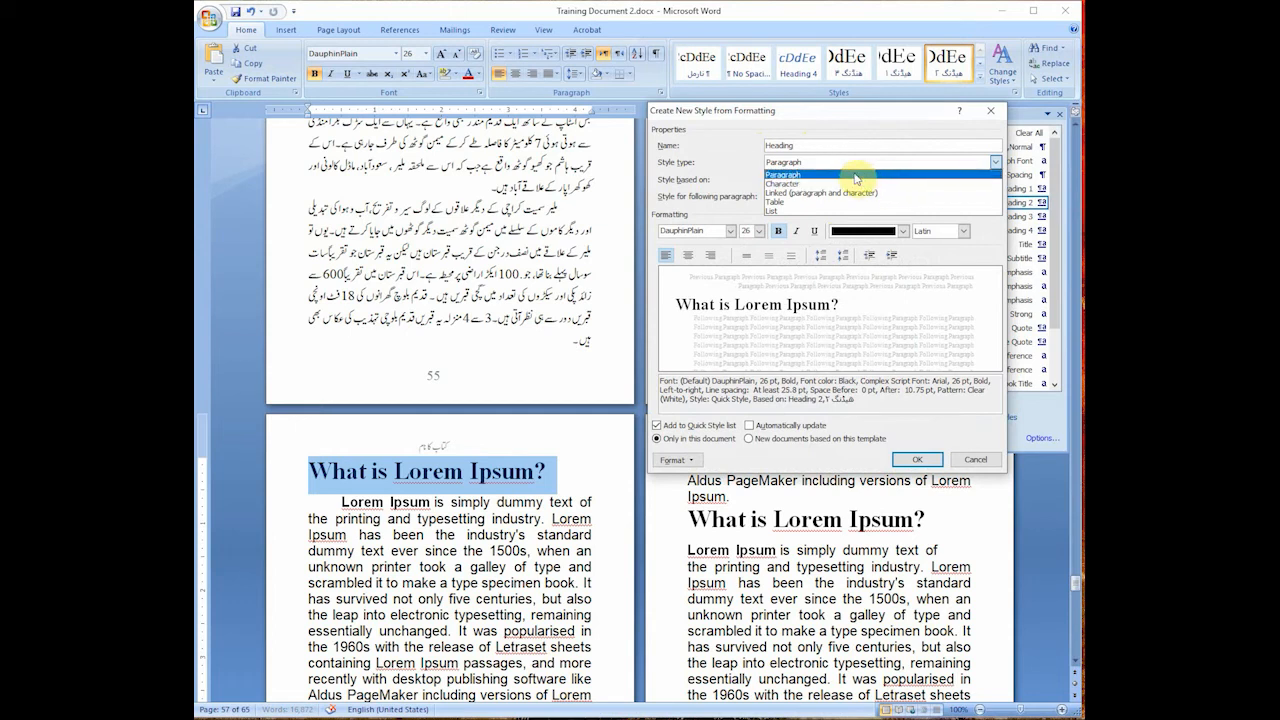
pyautogui.click(752, 152)
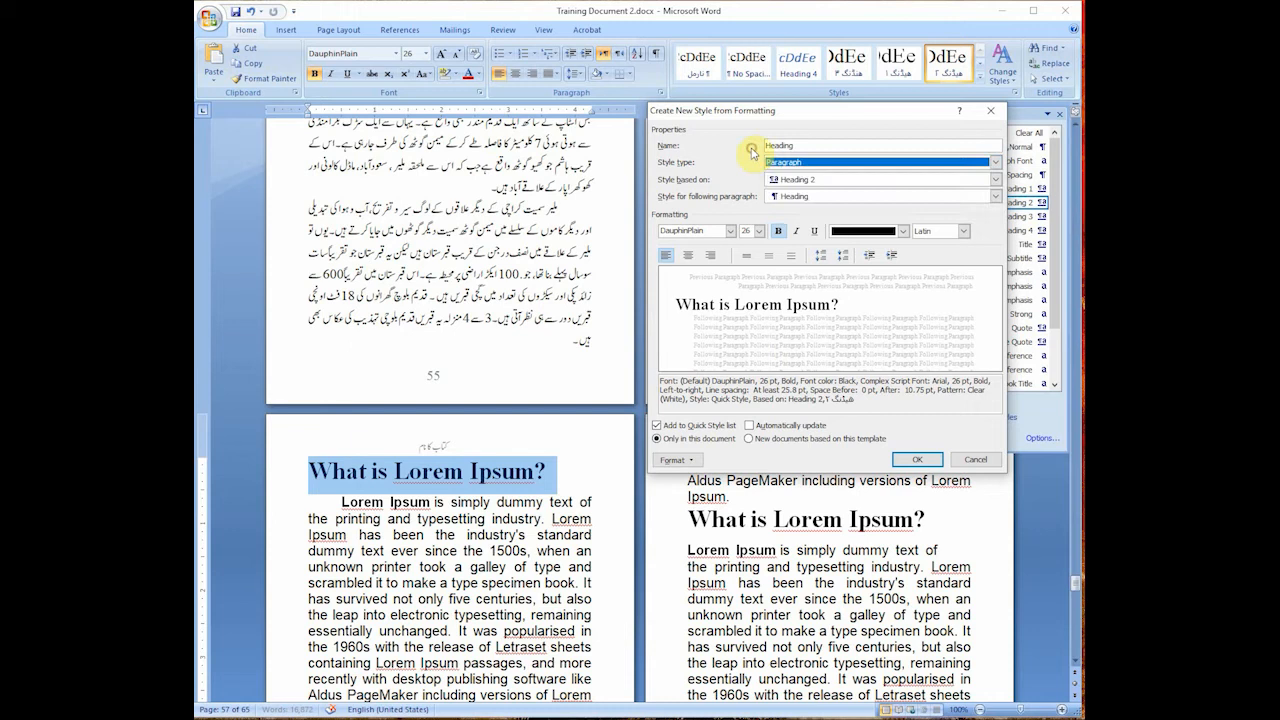
pyautogui.click(808, 179)
pyautogui.click(816, 218)
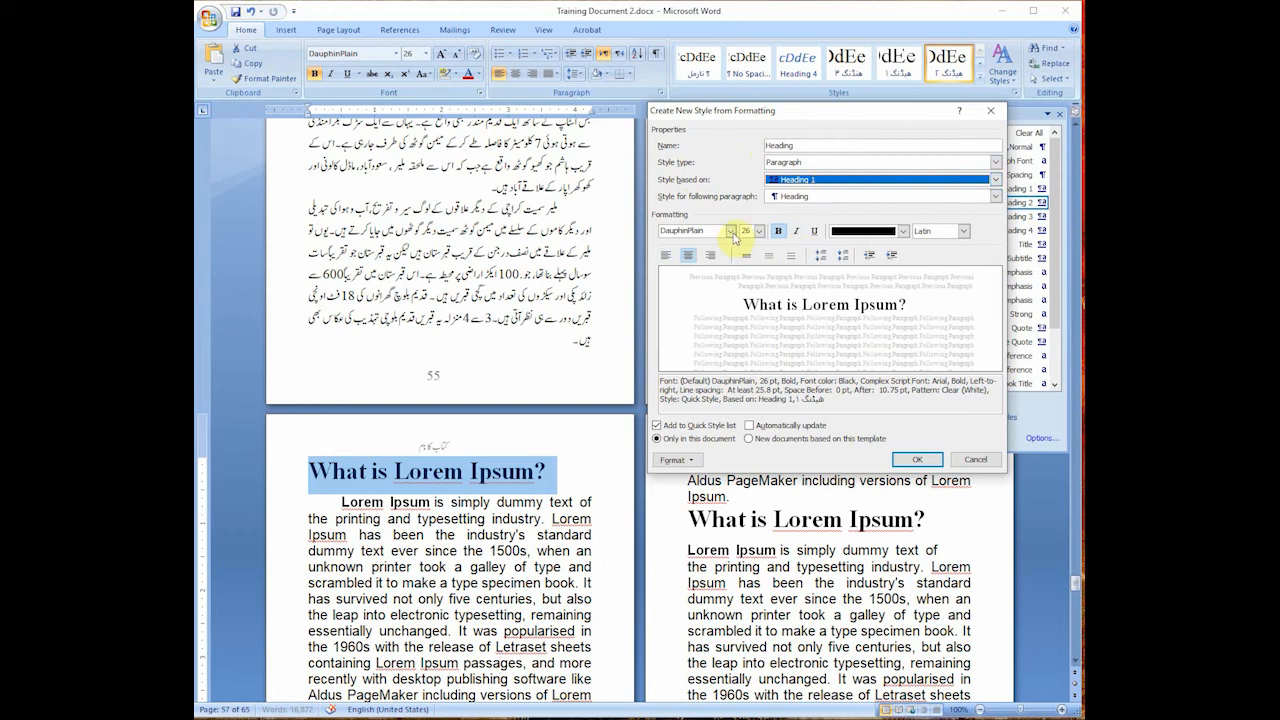
# Set the new Heading style's font to Times New Roman at 20 pt without bold.
pyautogui.click(731, 231)
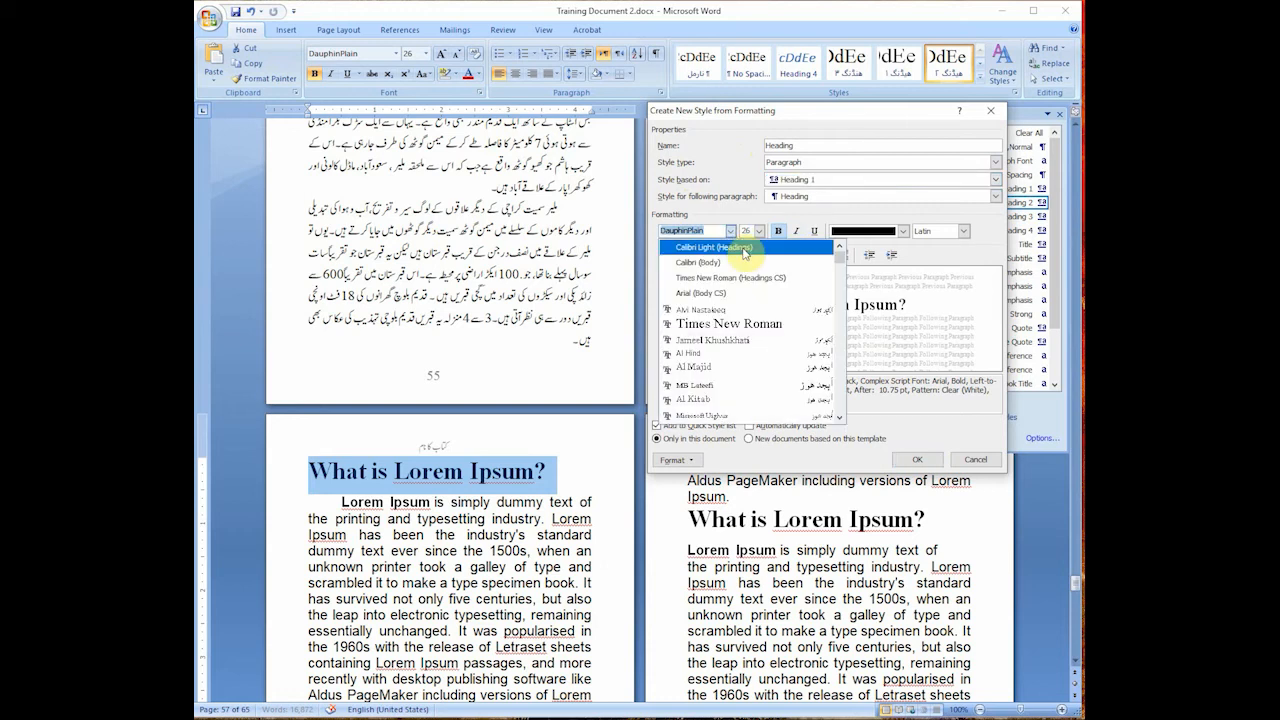
pyautogui.click(773, 325)
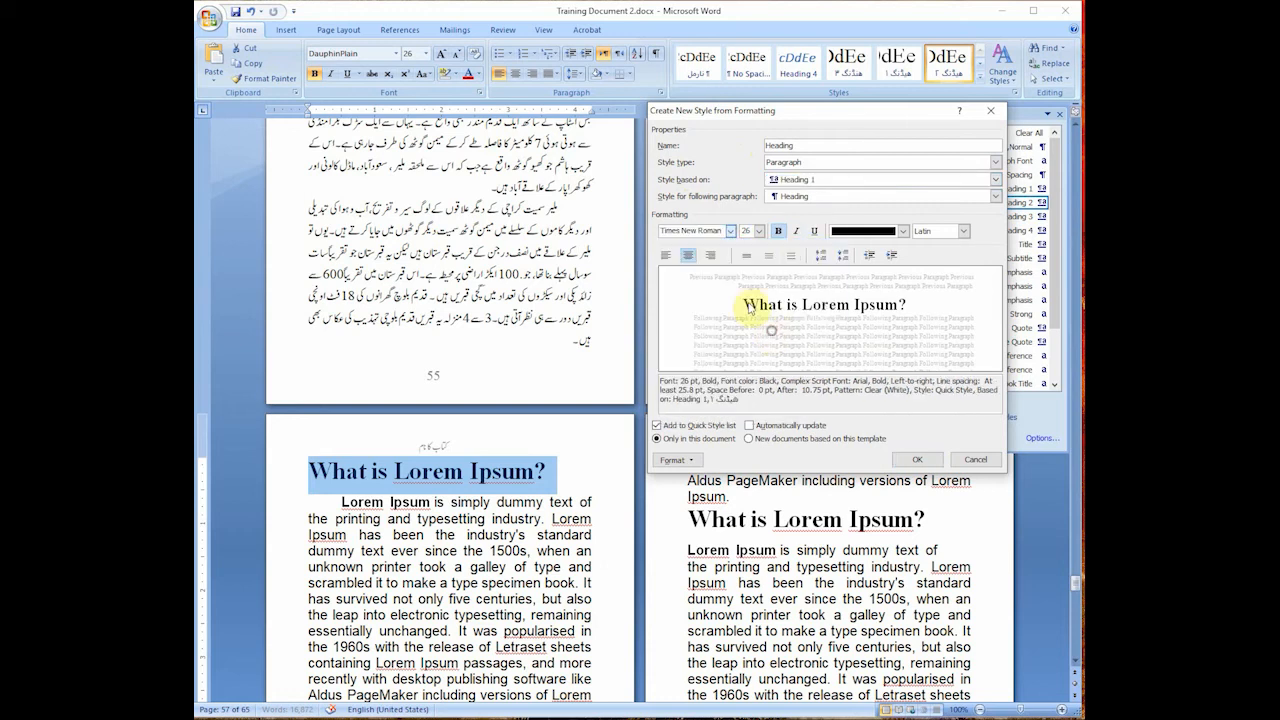
pyautogui.click(758, 231)
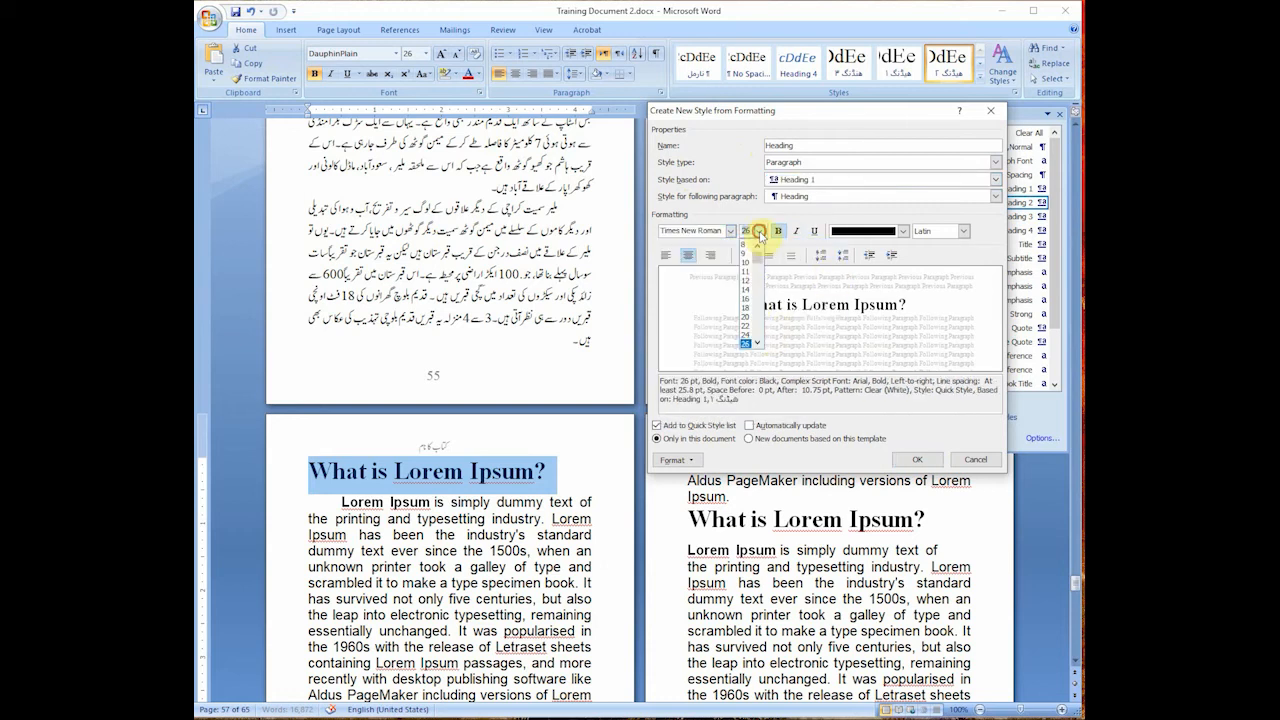
pyautogui.click(746, 316)
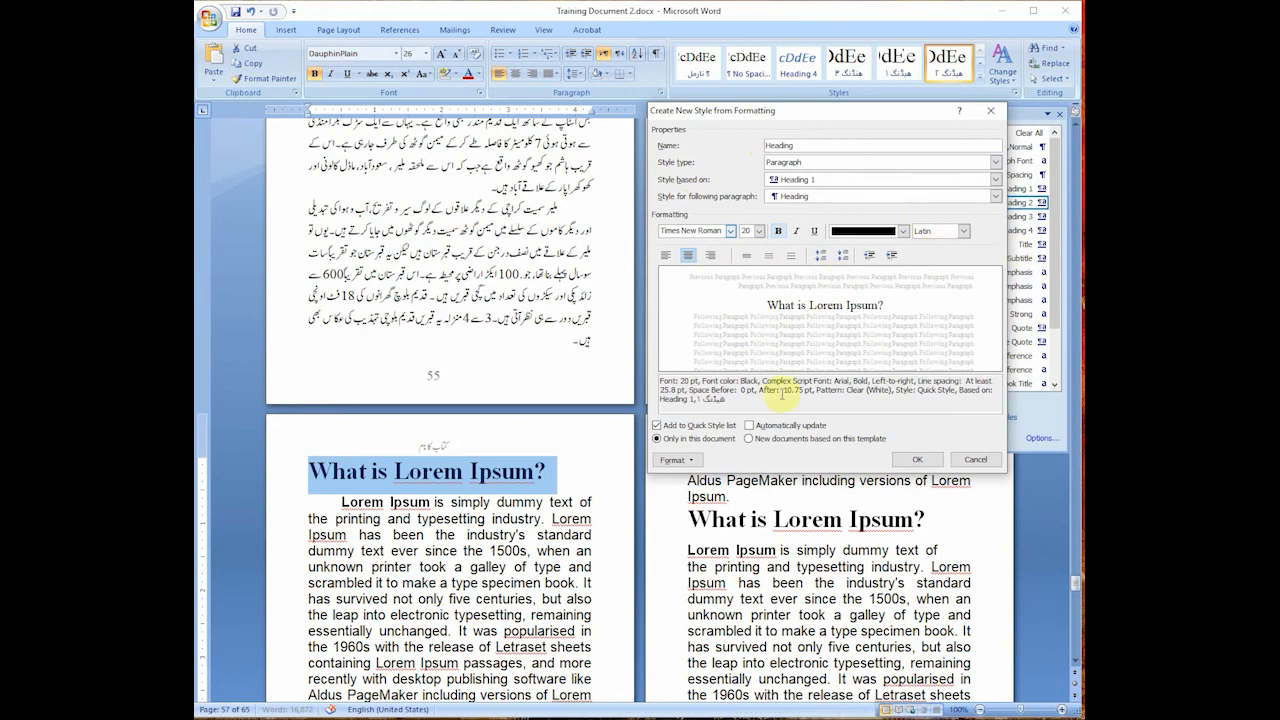
# Set the new style's complex scripts font to Times New Roman.
pyautogui.click(676, 460)
pyautogui.click(694, 478)
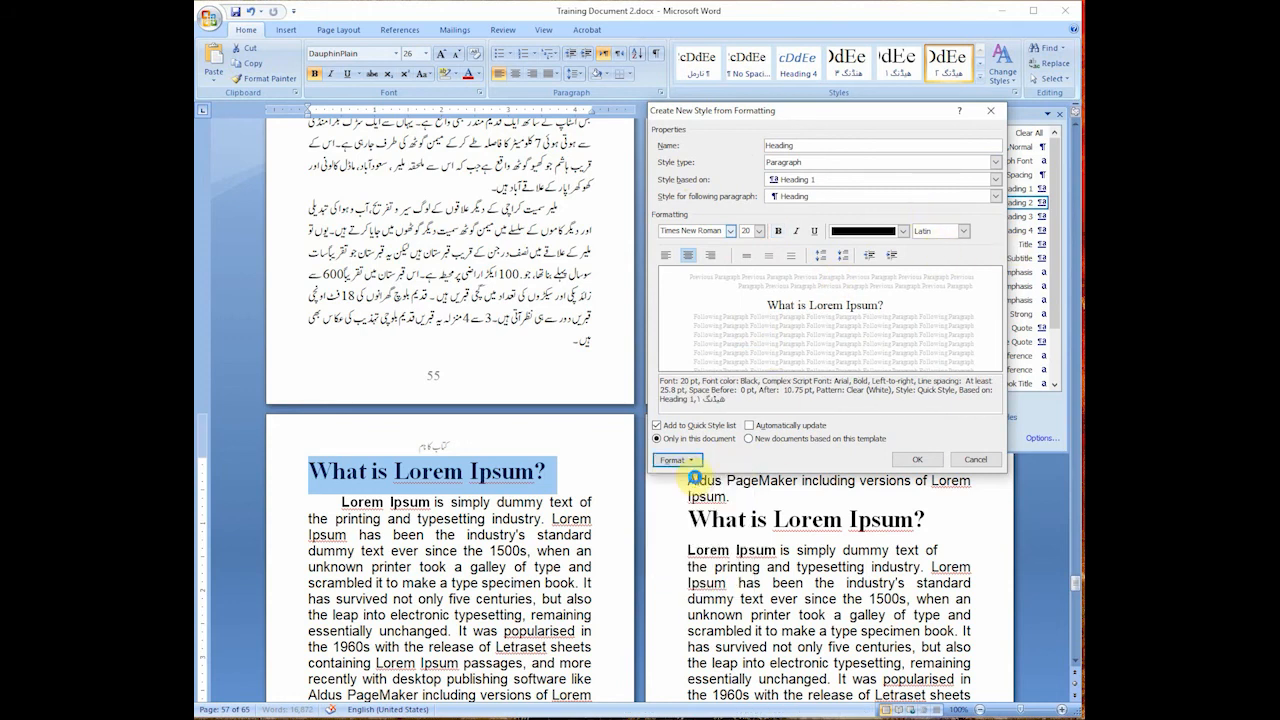
pyautogui.moveTo(406, 146); pyautogui.dragTo(460, 164)
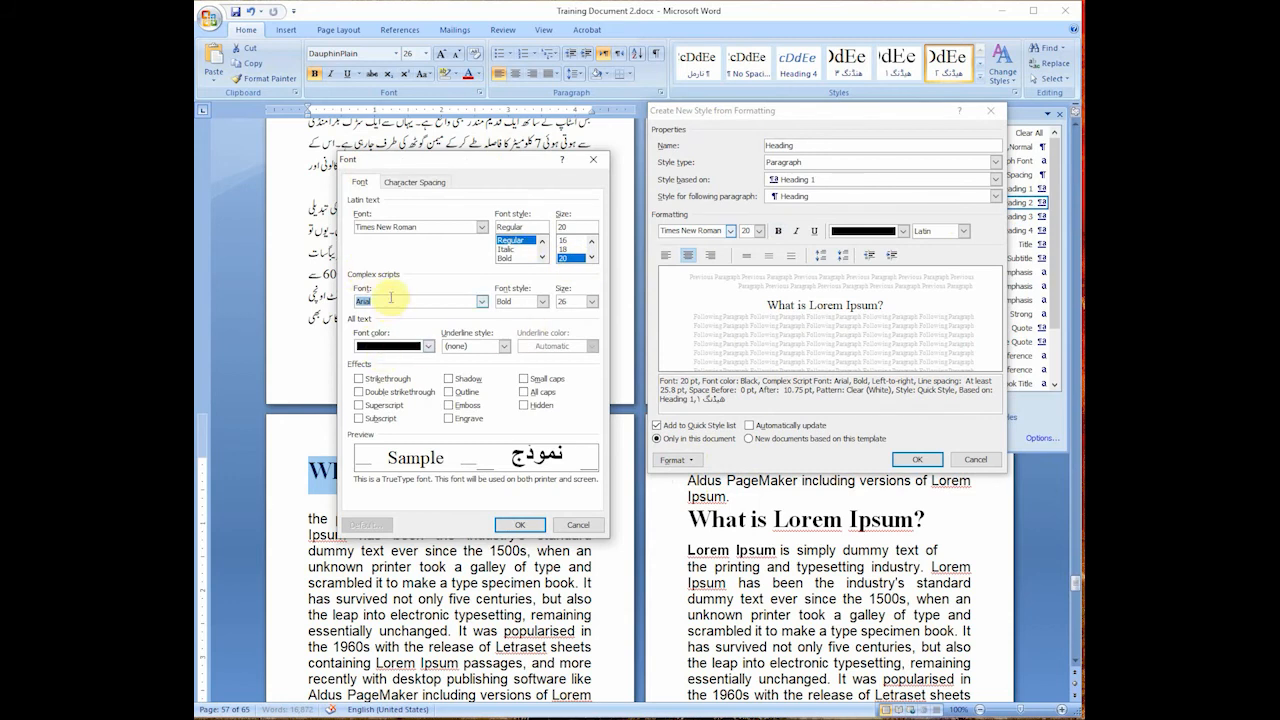
pyautogui.click(429, 346)
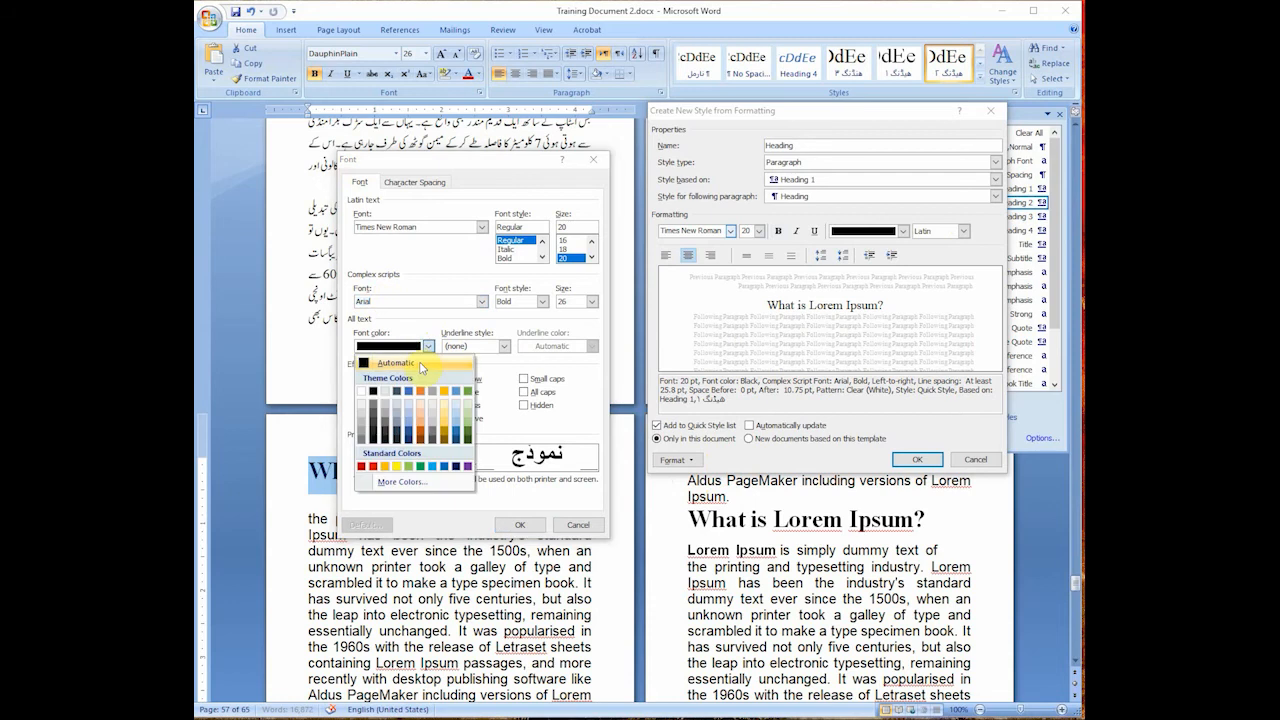
pyautogui.click(421, 341)
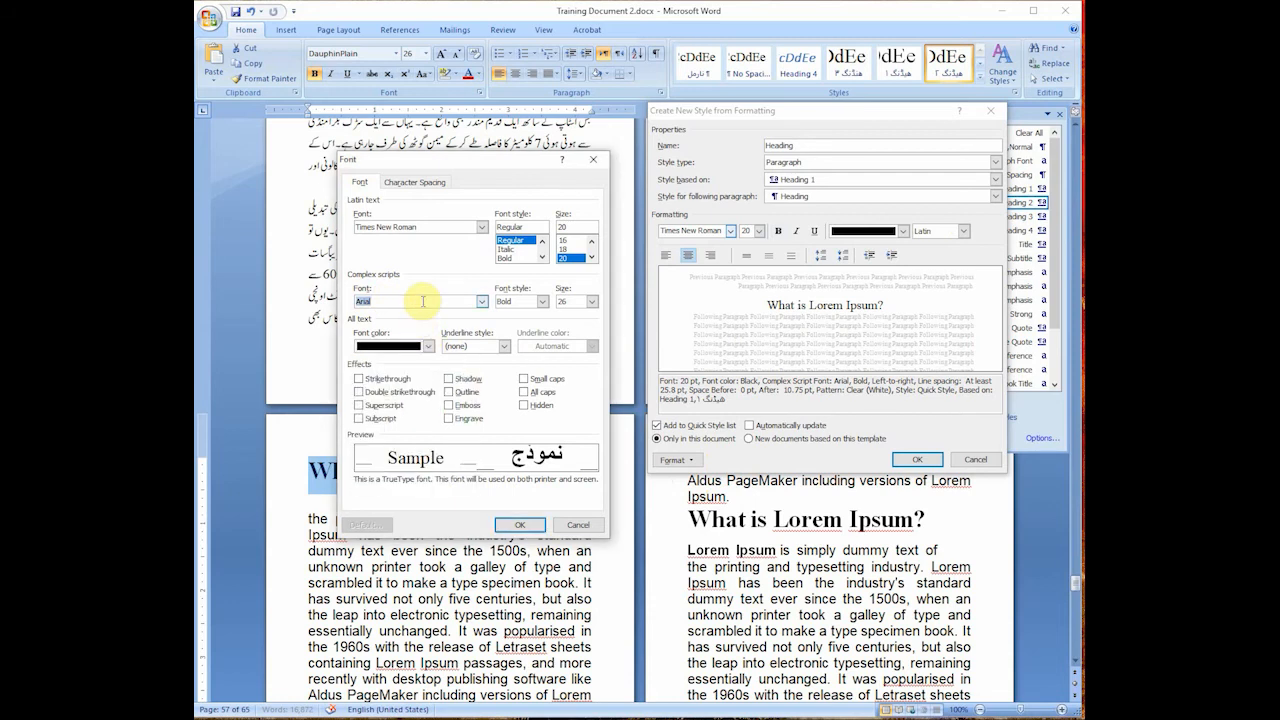
pyautogui.write('Times')
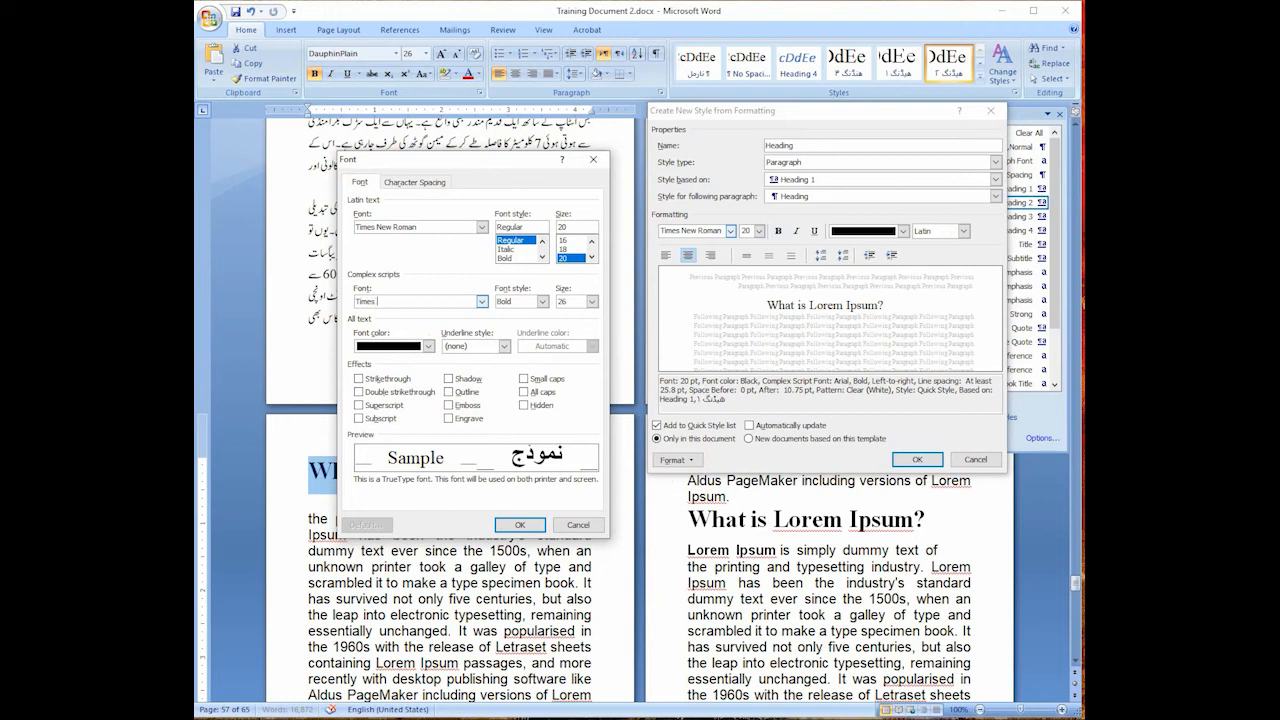
pyautogui.click(481, 301)
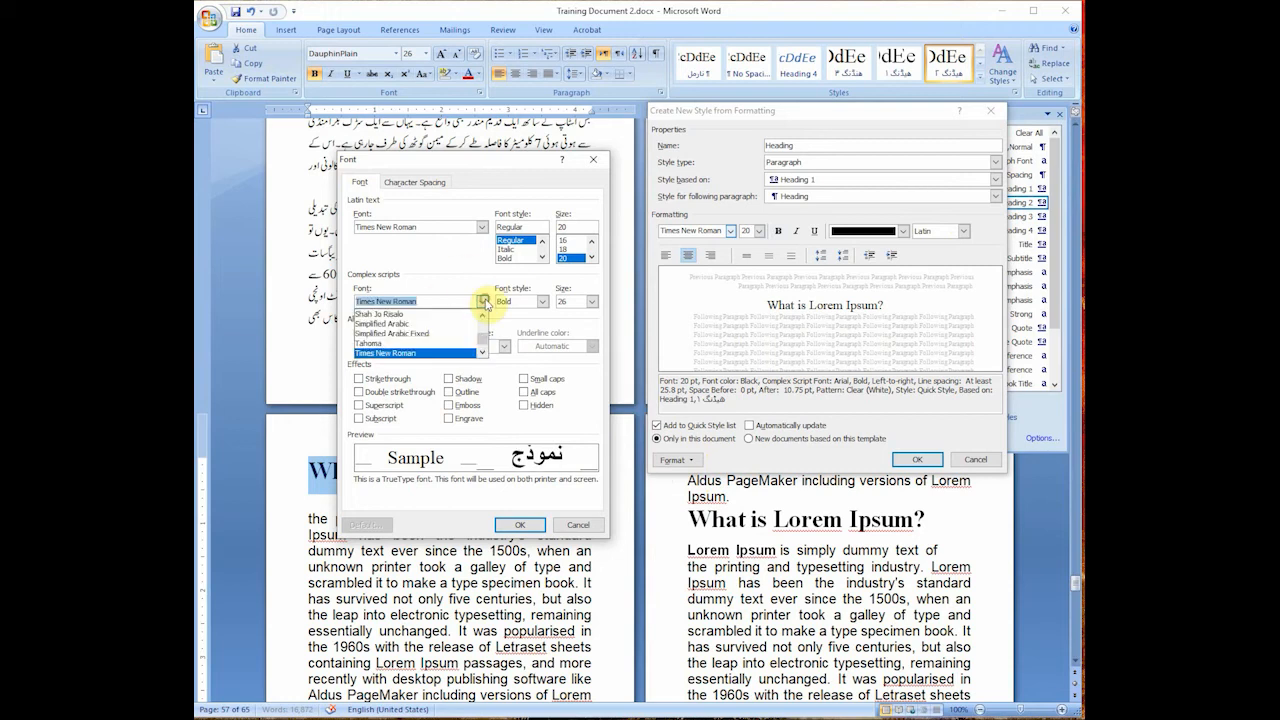
pyautogui.click(410, 354)
# Set the style's complex scripts text to size 22 and Regular, and apply the font settings.
pyautogui.click(591, 301)
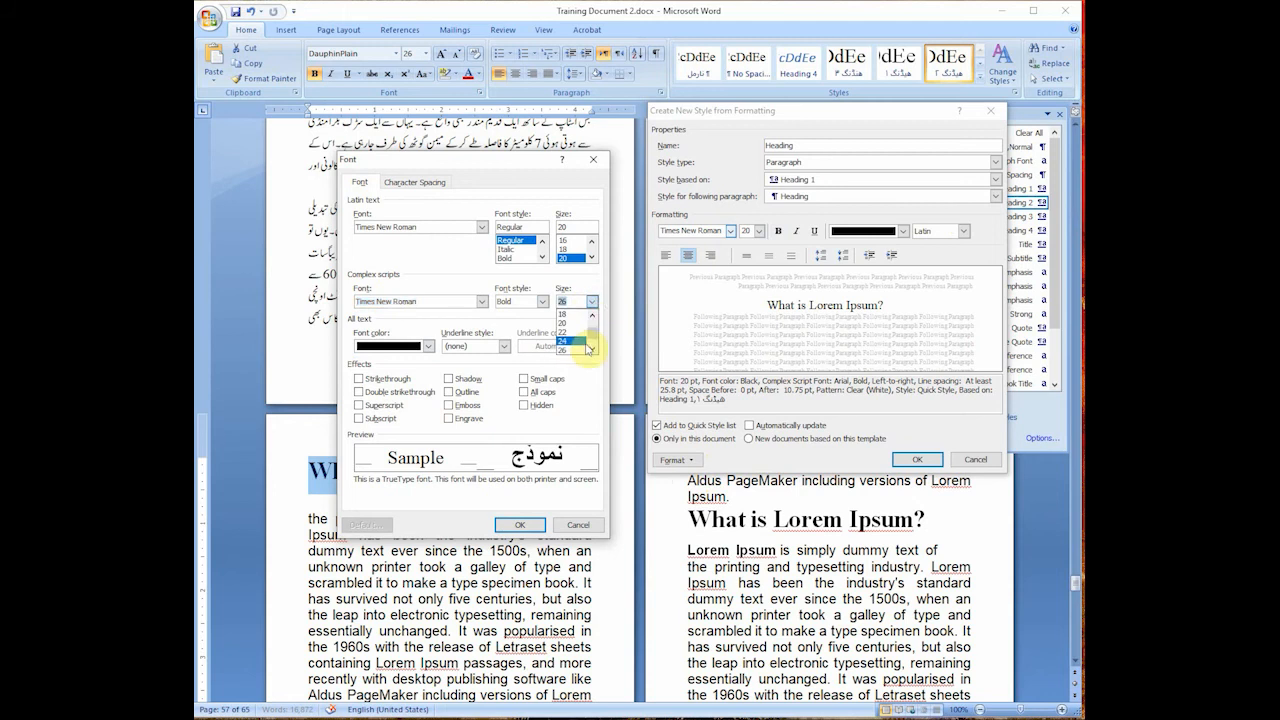
pyautogui.click(577, 332)
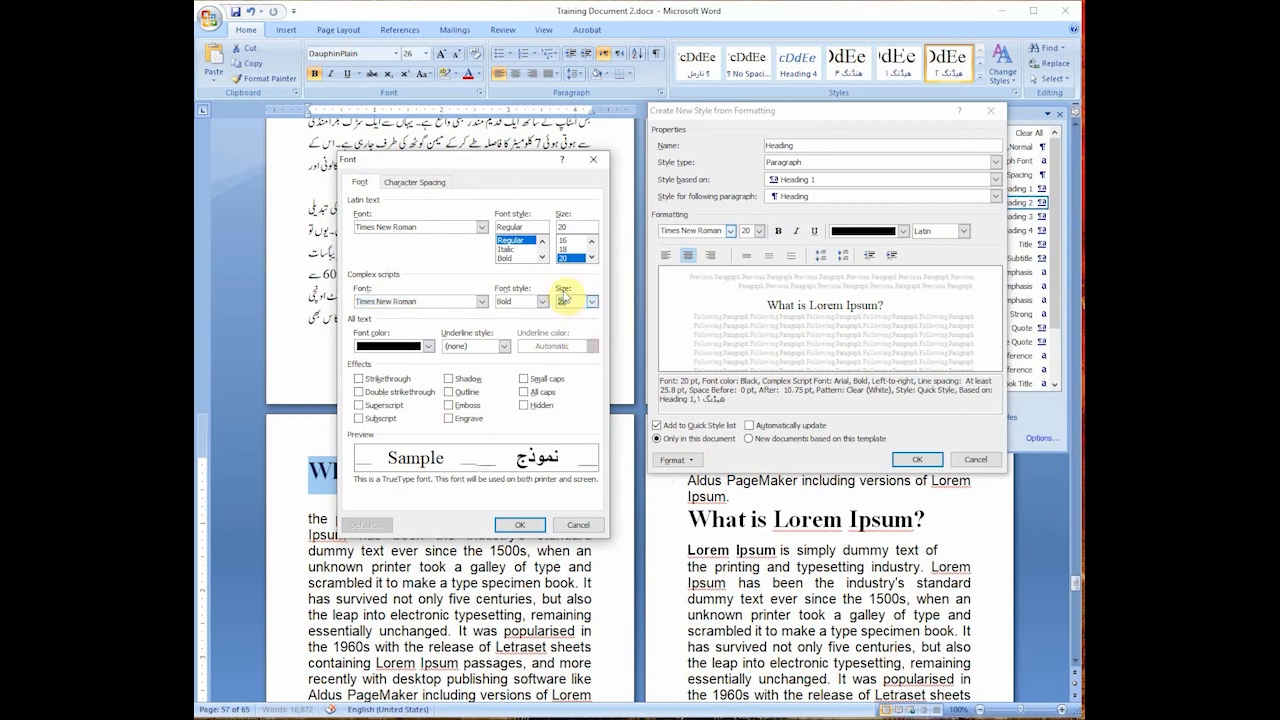
pyautogui.click(545, 301)
pyautogui.click(518, 312)
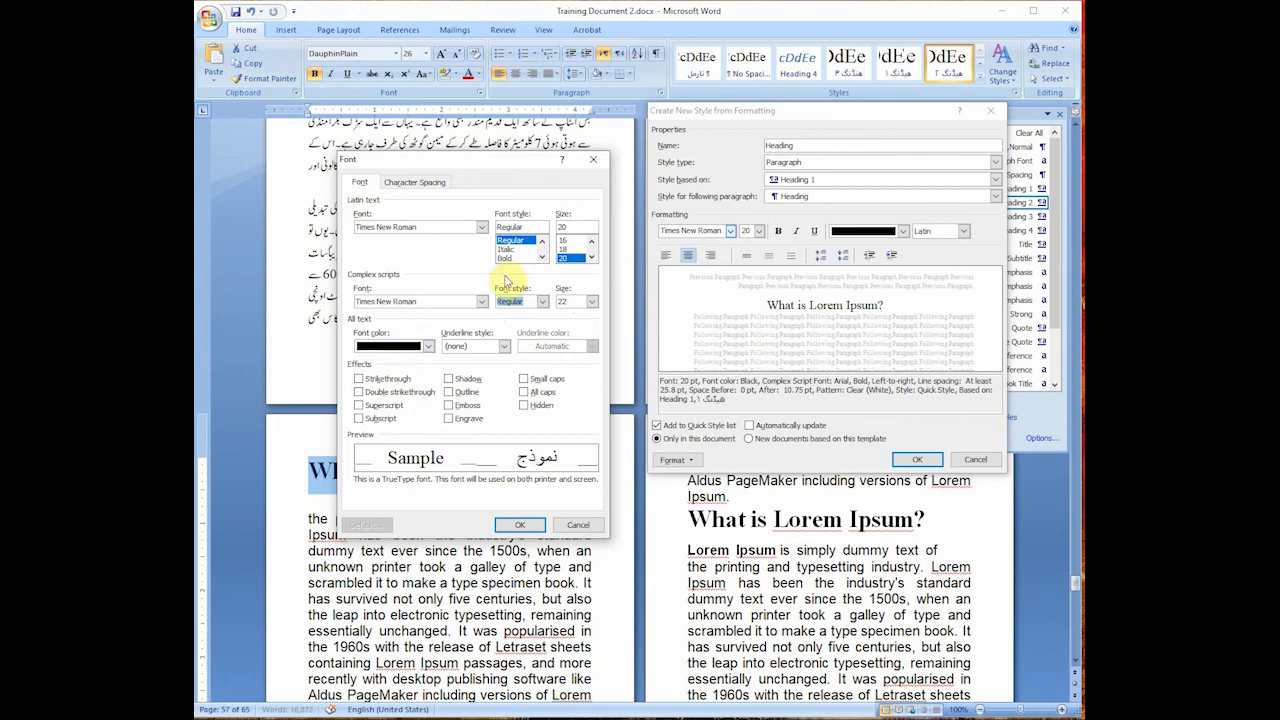
pyautogui.click(436, 186)
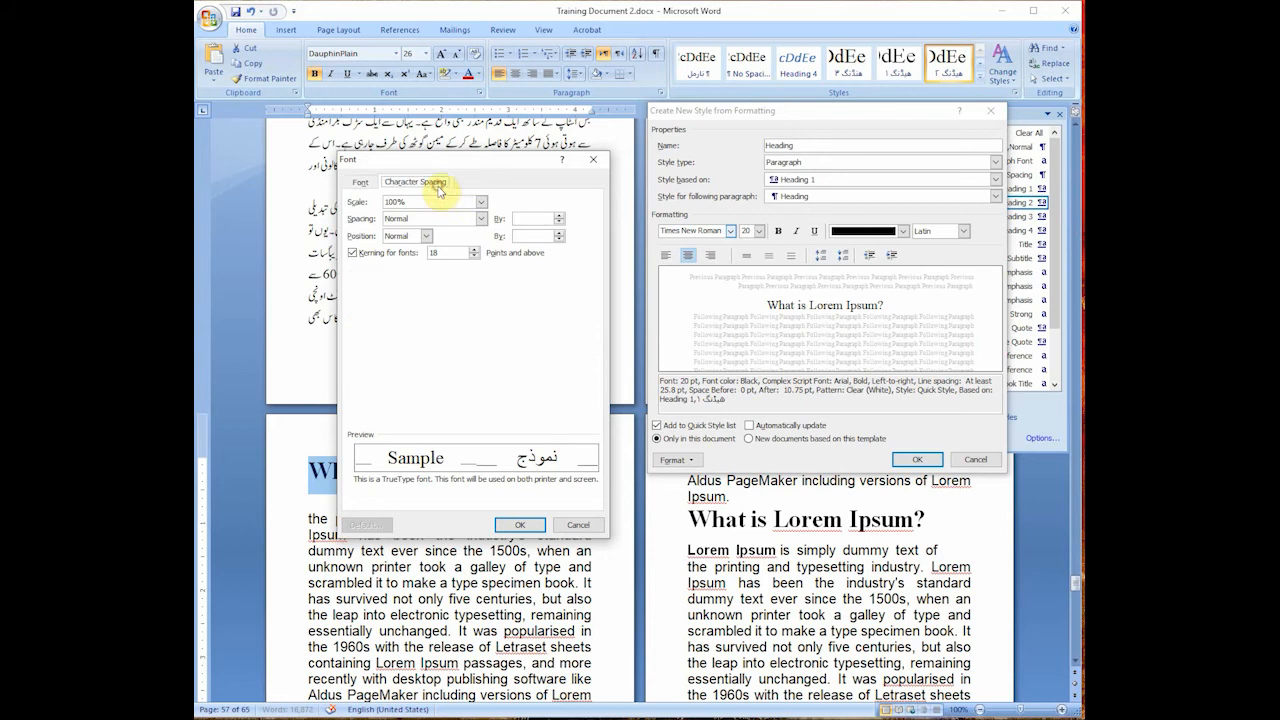
pyautogui.click(537, 530)
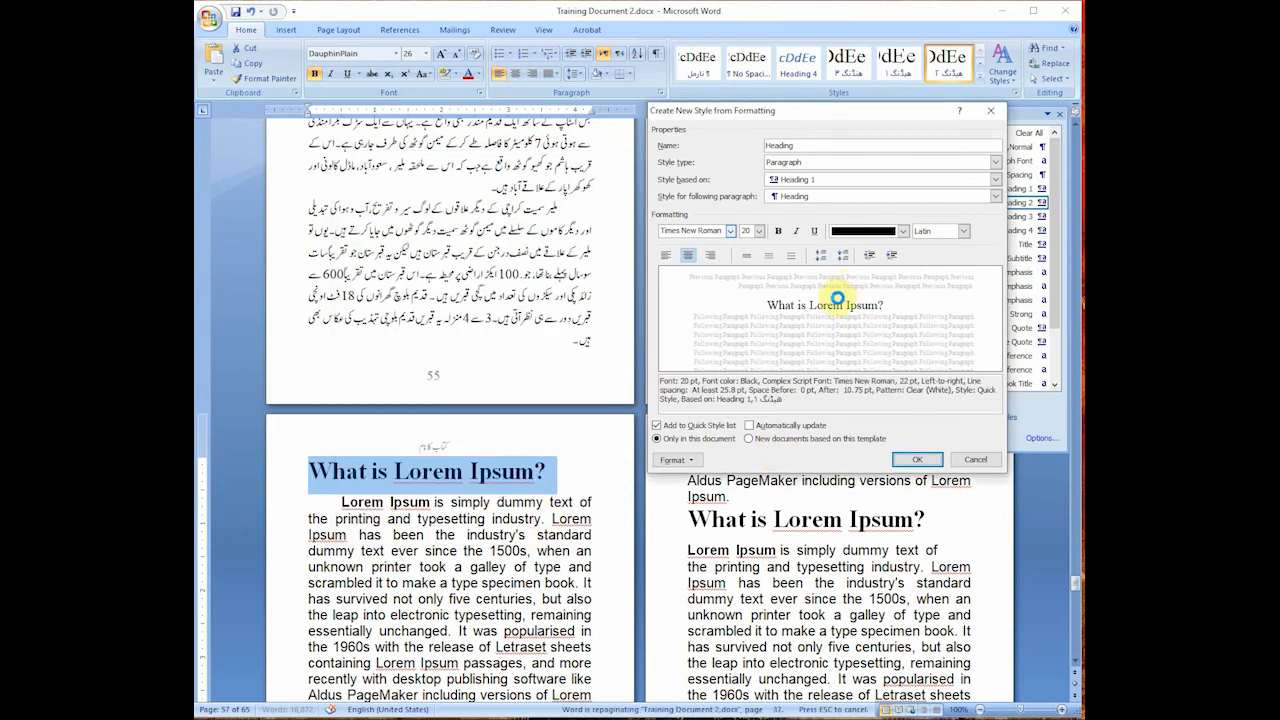
# Set the style's paragraph alignment to Left and keep the page break before it.
pyautogui.click(690, 461)
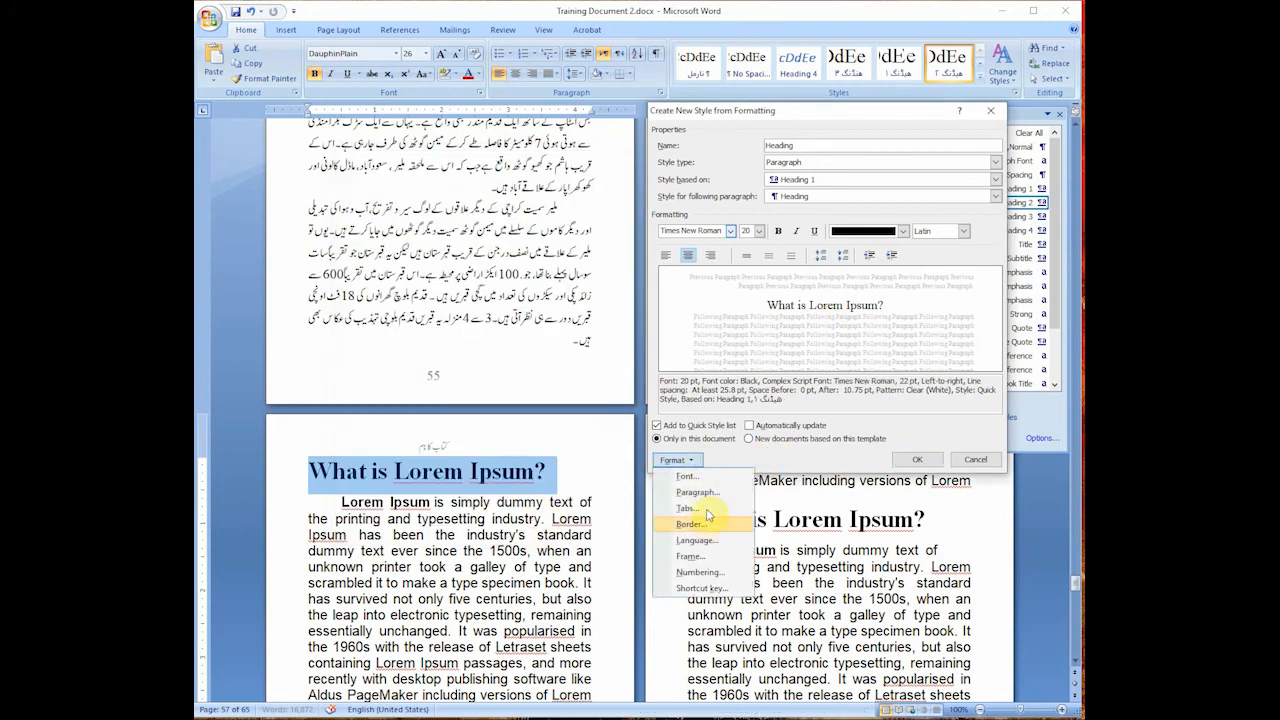
pyautogui.click(697, 492)
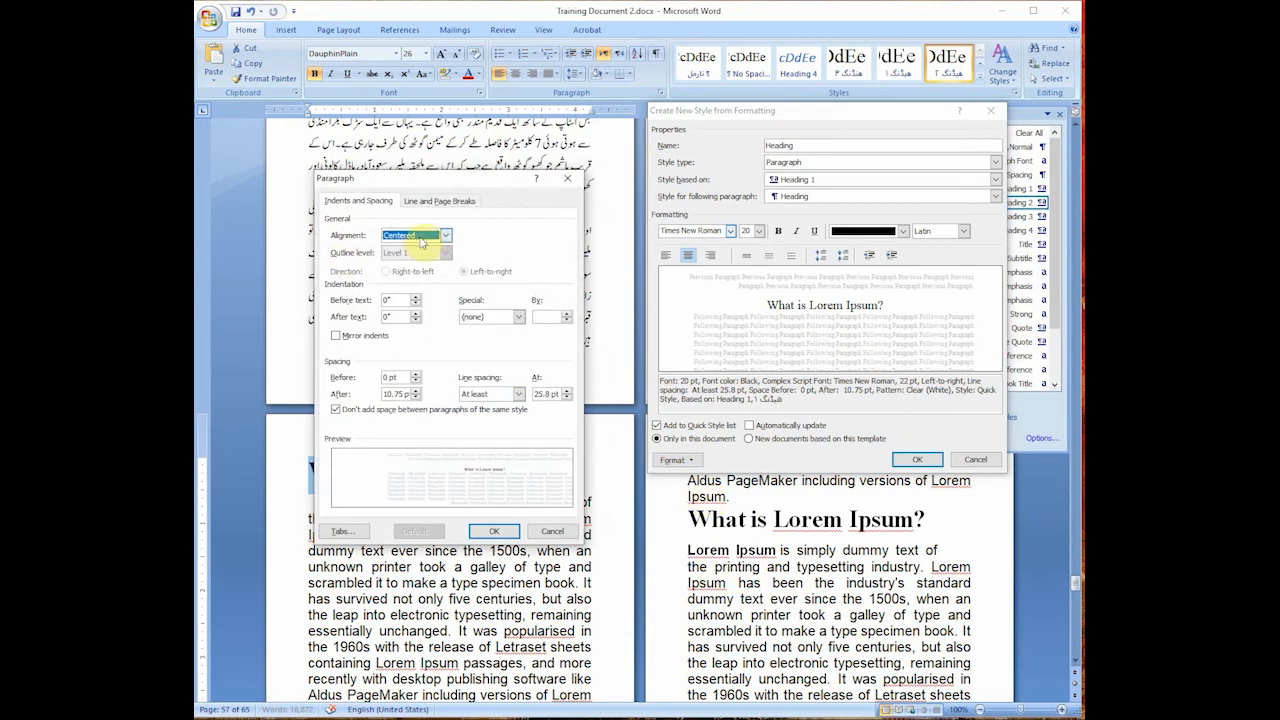
pyautogui.click(445, 236)
pyautogui.click(405, 249)
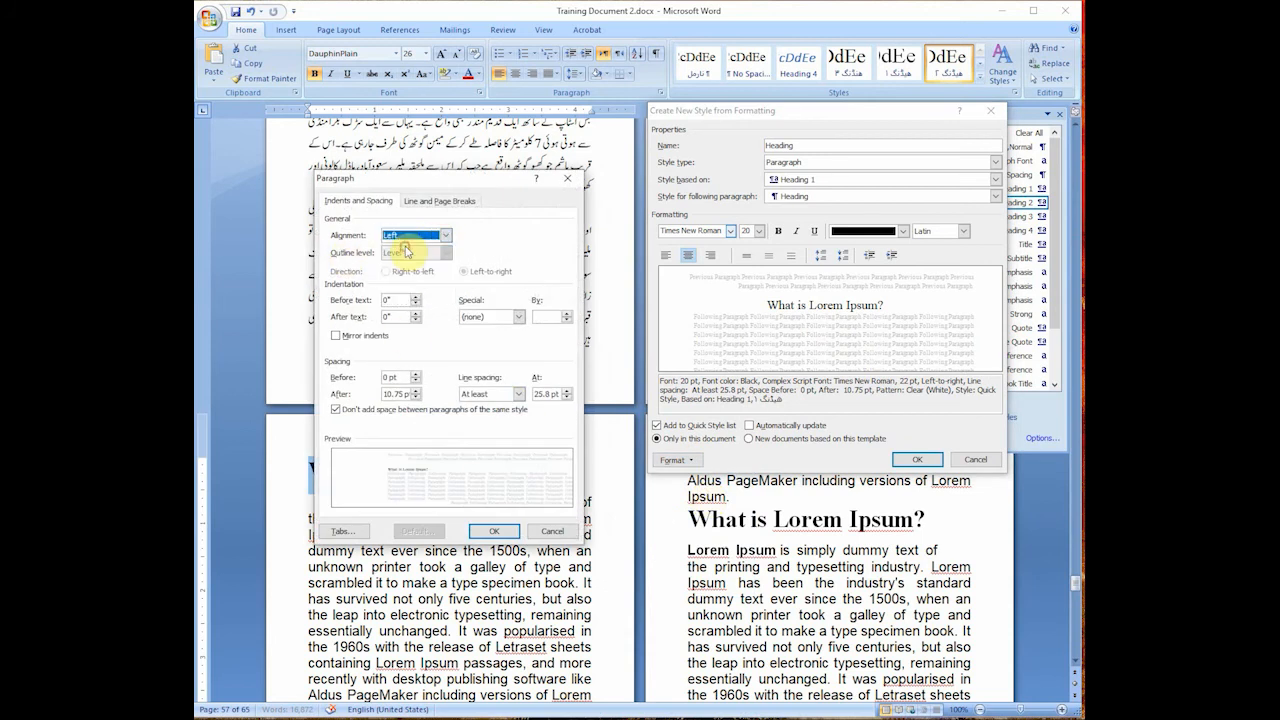
pyautogui.click(445, 201)
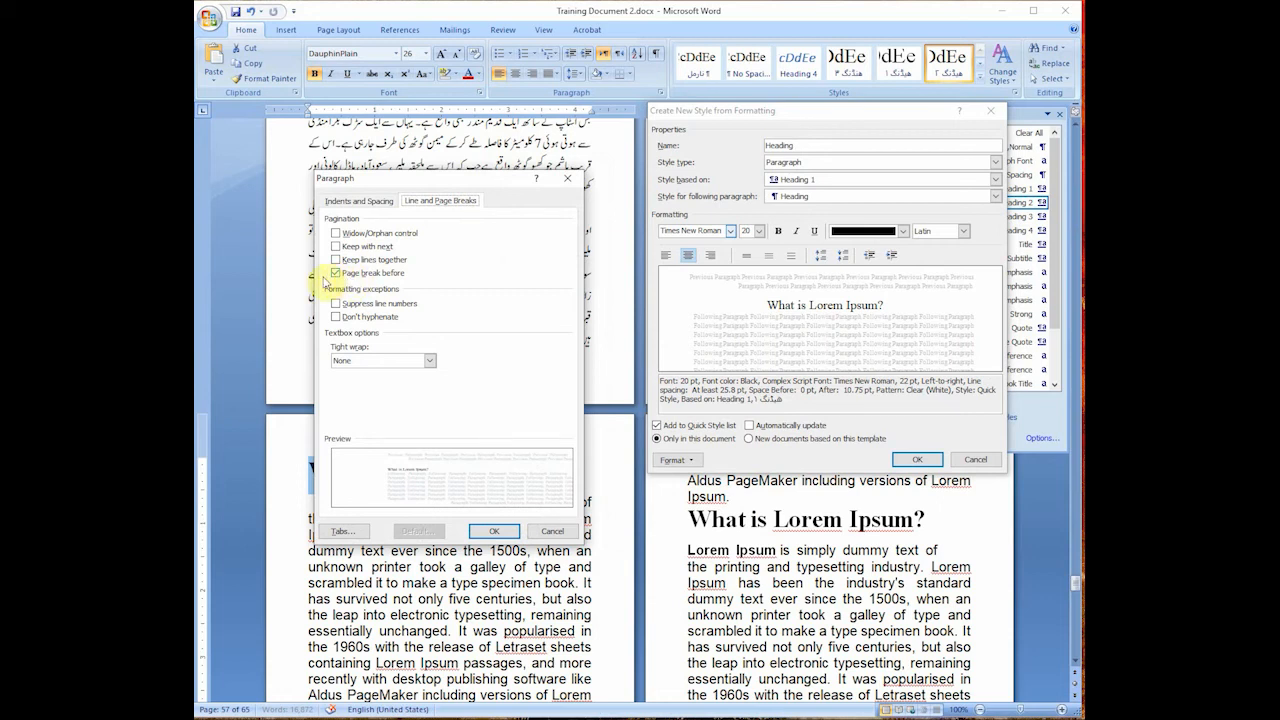
pyautogui.click(493, 531)
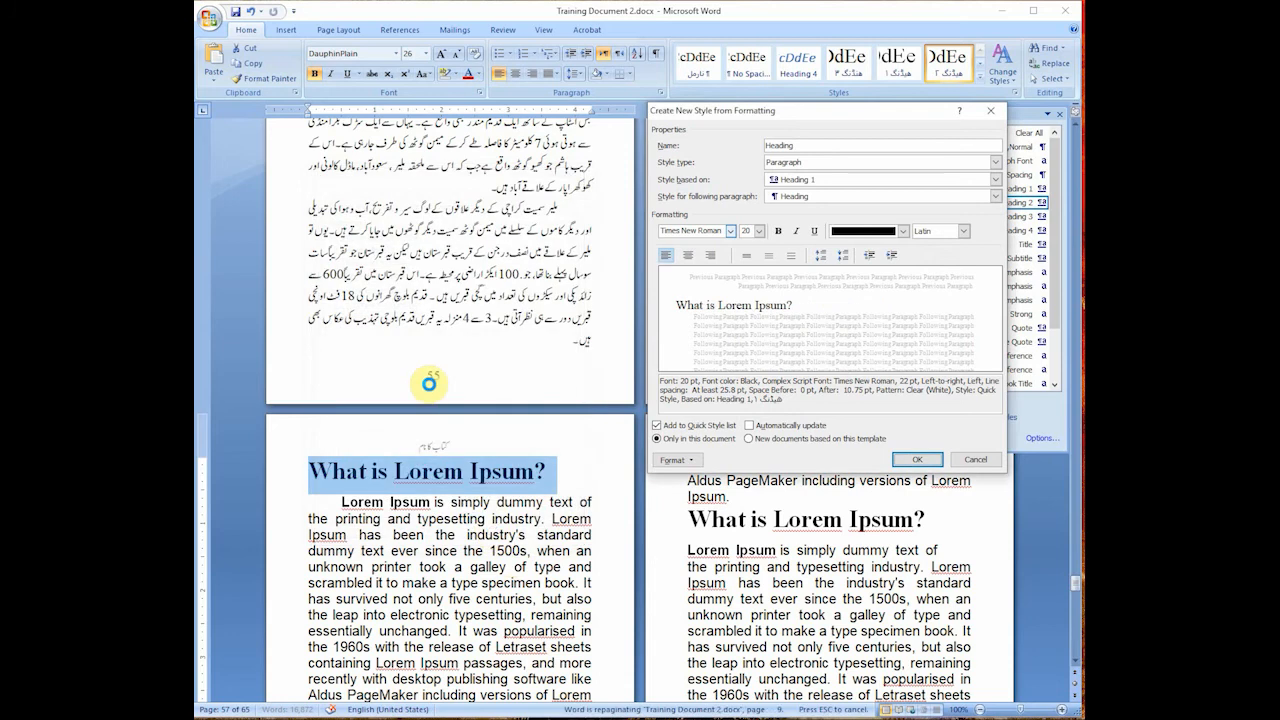
# Set the style's paragraph spacing to 48 pt before and 24 pt after, with single line spacing and no special indentation.
pyautogui.click(698, 464)
pyautogui.click(706, 492)
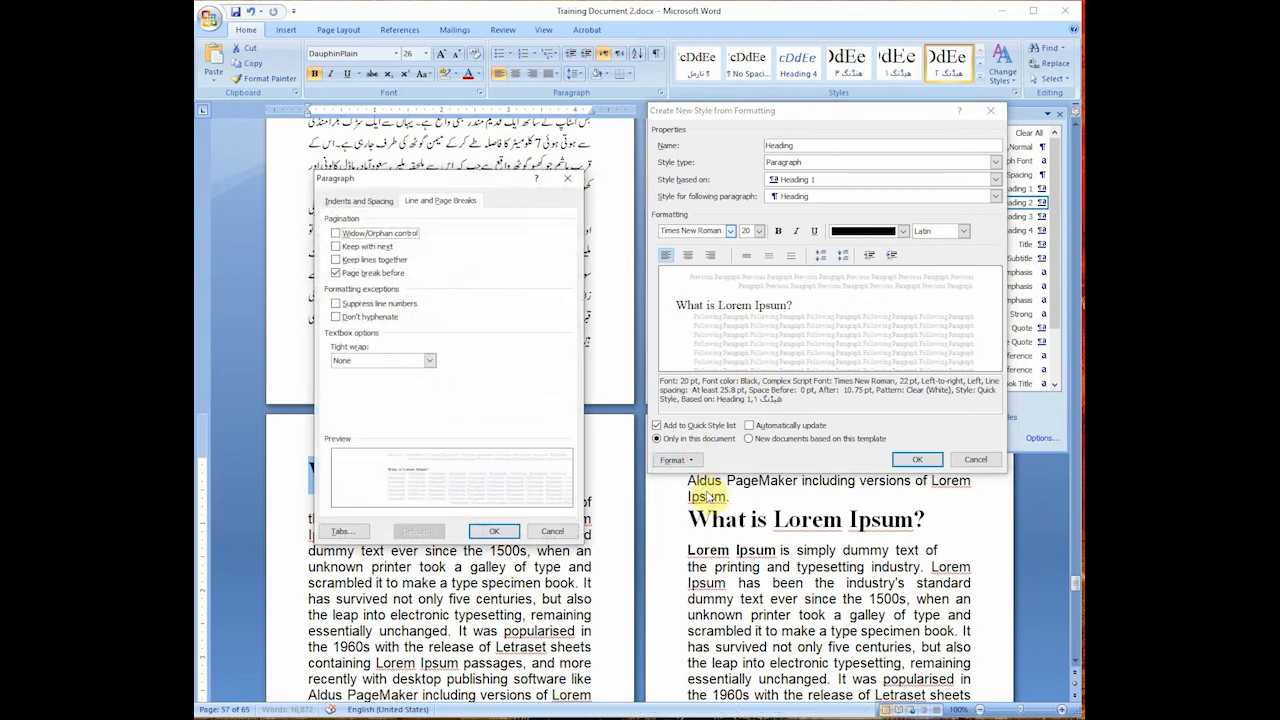
pyautogui.click(348, 202)
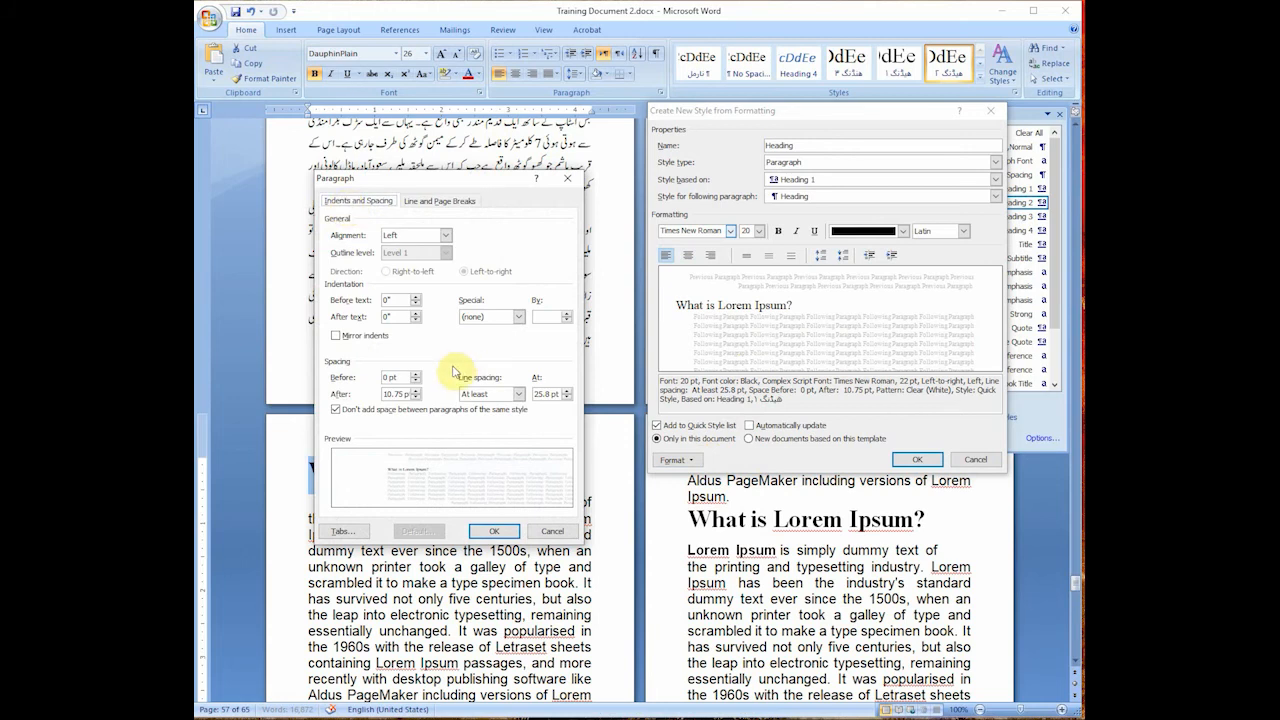
pyautogui.click(415, 398)
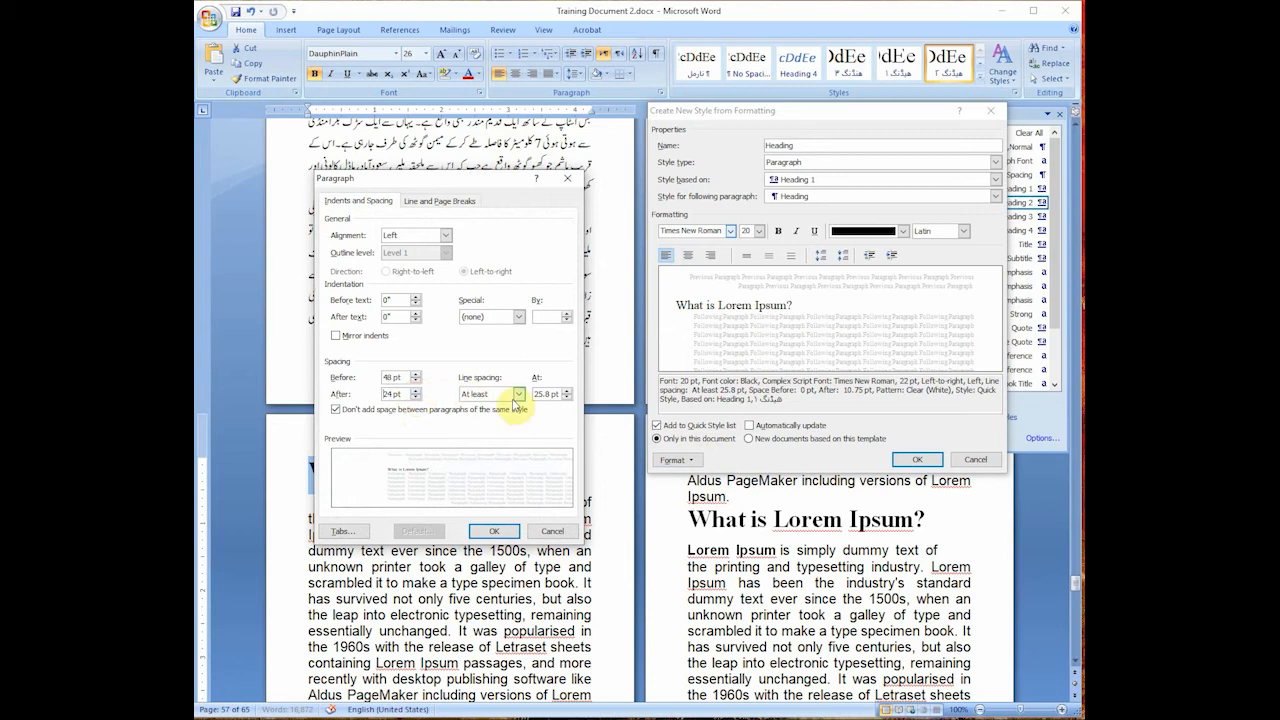
pyautogui.click(518, 394)
pyautogui.click(497, 408)
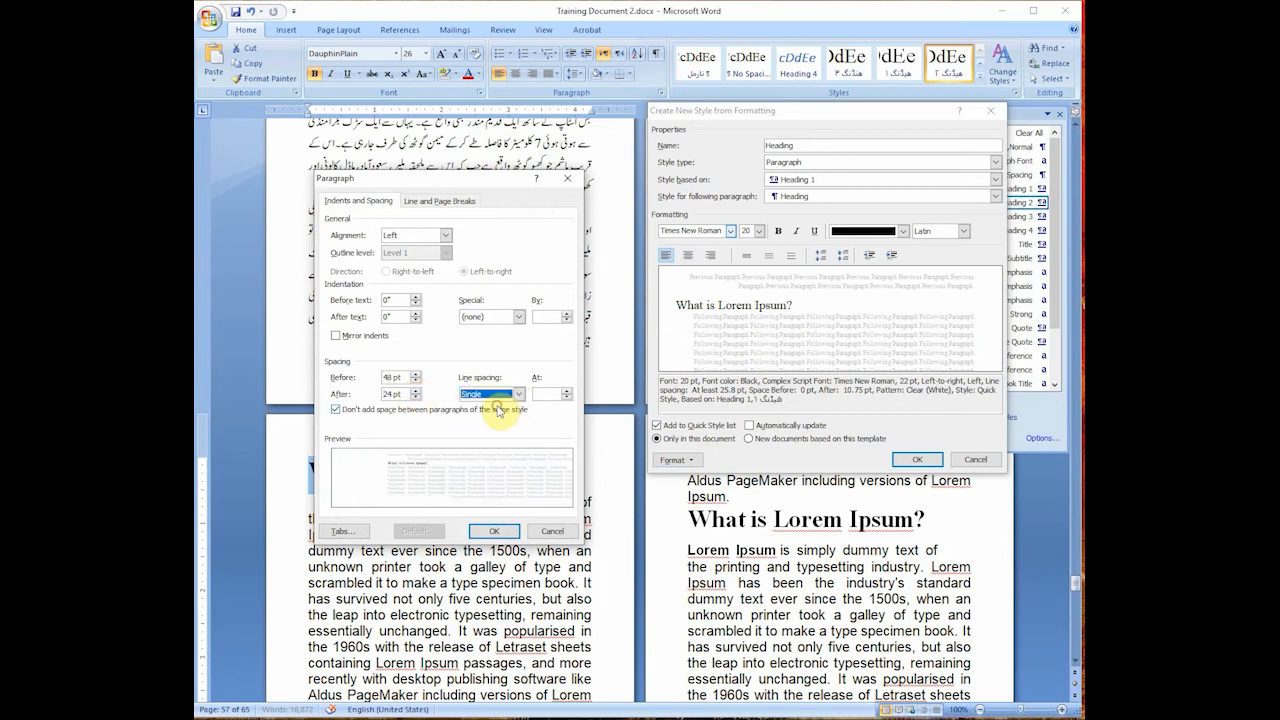
pyautogui.click(515, 317)
pyautogui.click(494, 328)
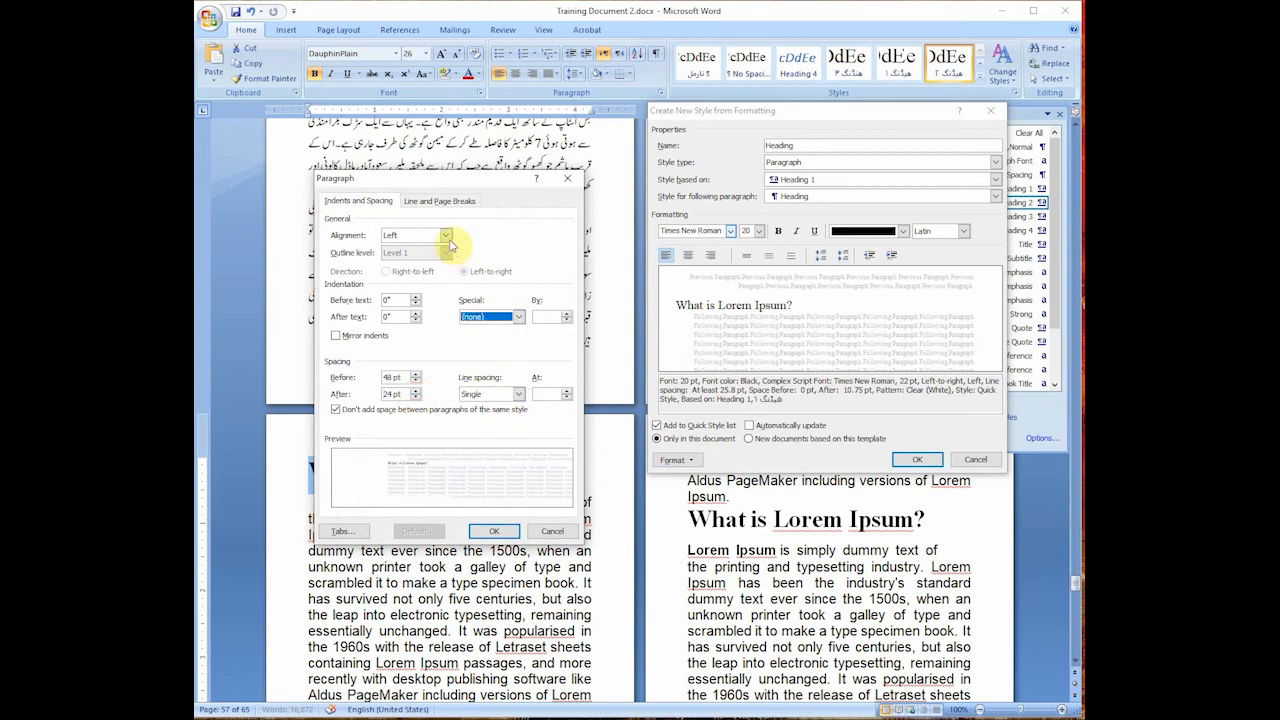
pyautogui.click(455, 200)
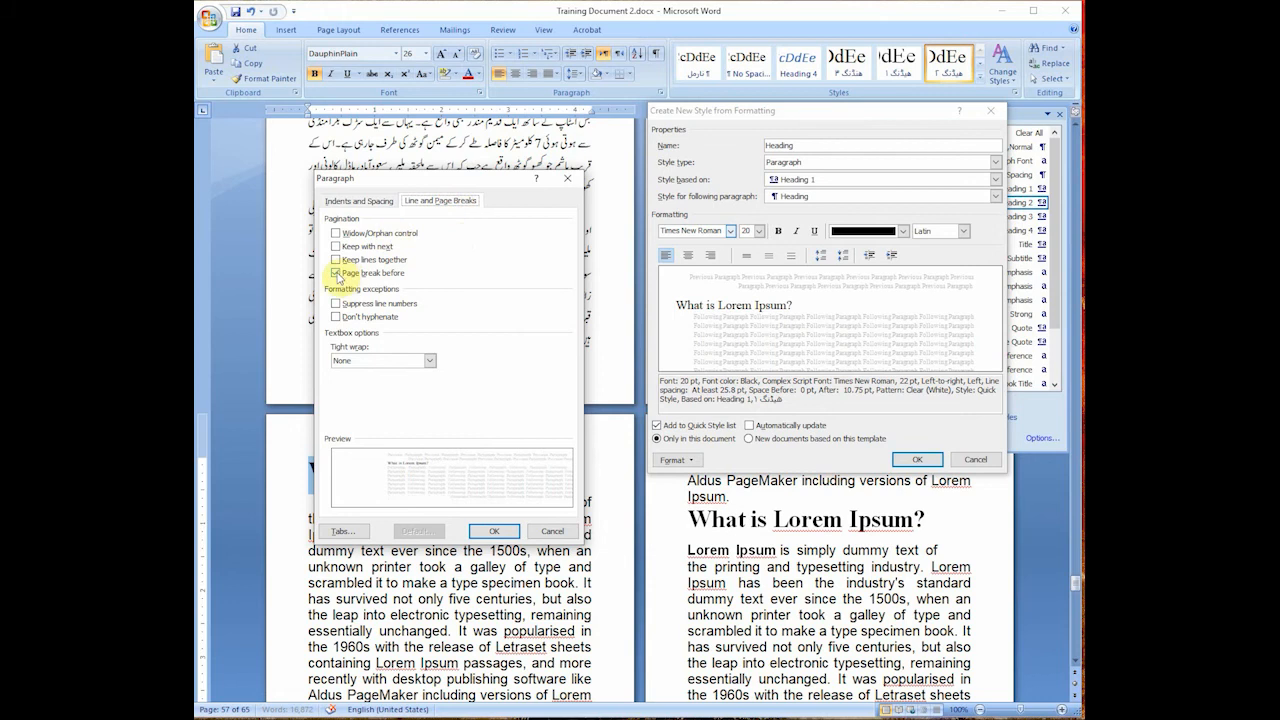
pyautogui.click(494, 531)
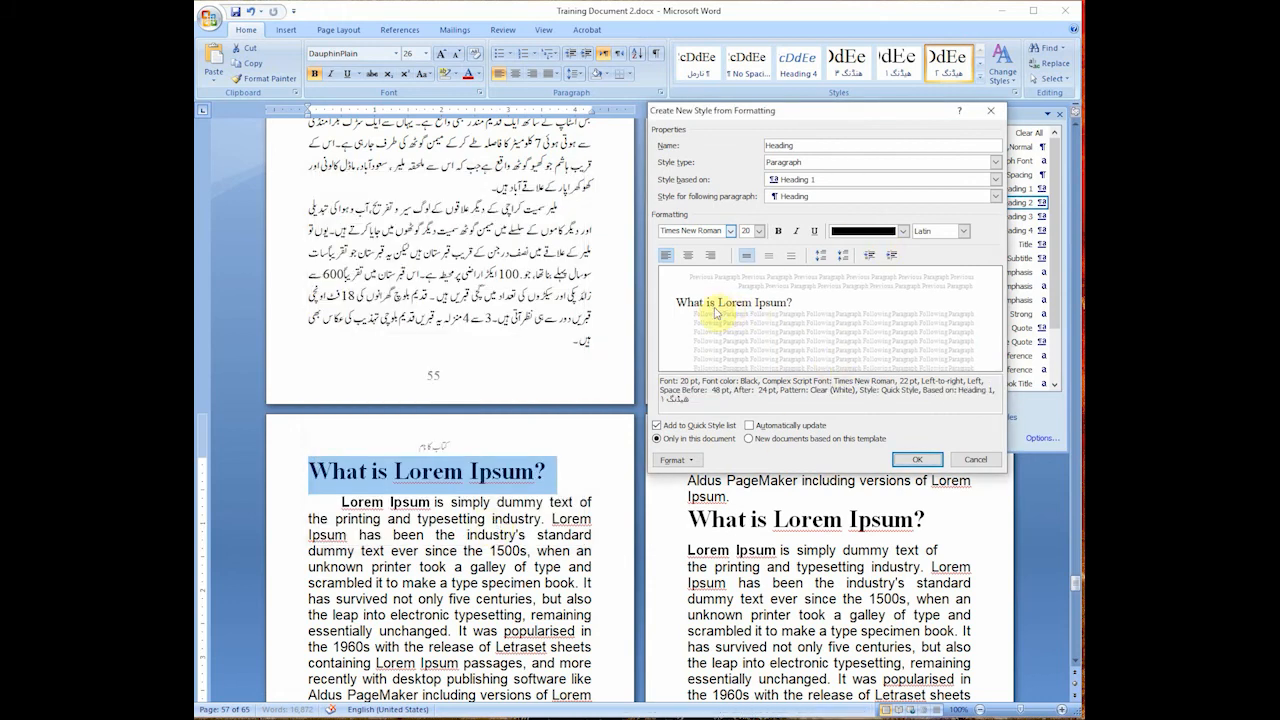
# Keep Latin as the script for the formatting and create the Heading style.
pyautogui.click(963, 231)
pyautogui.click(941, 253)
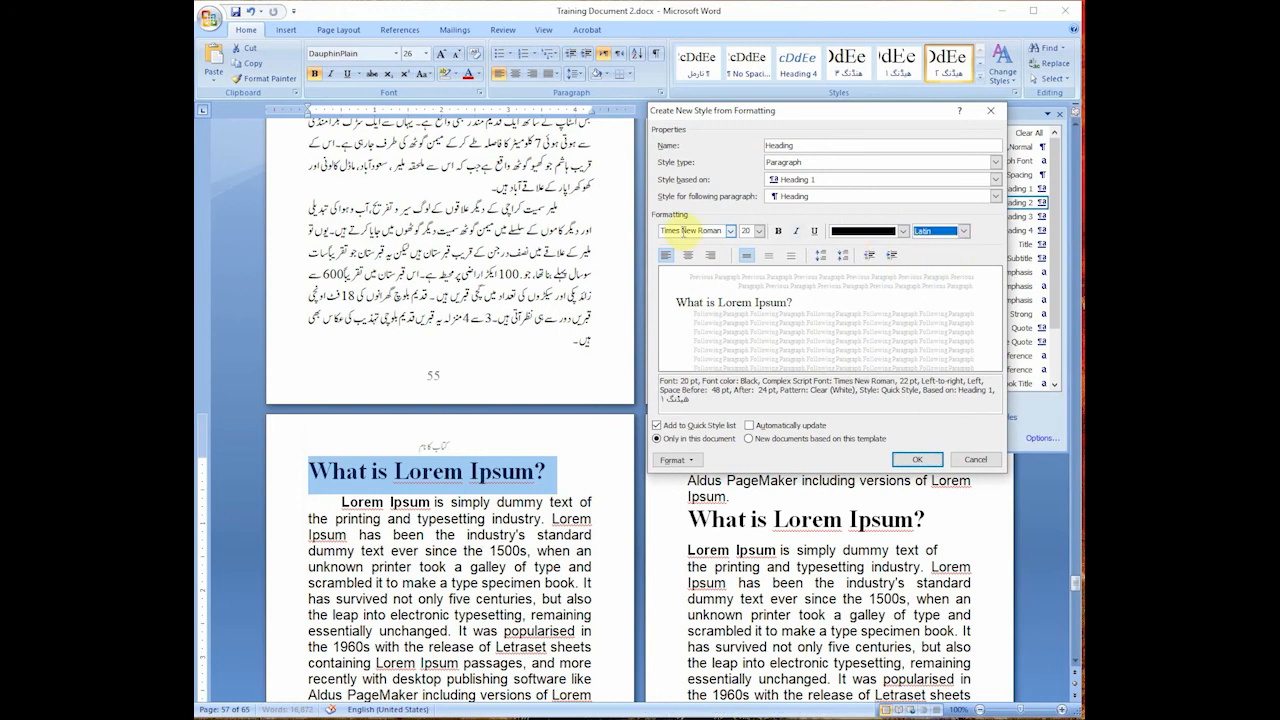
pyautogui.click(917, 460)
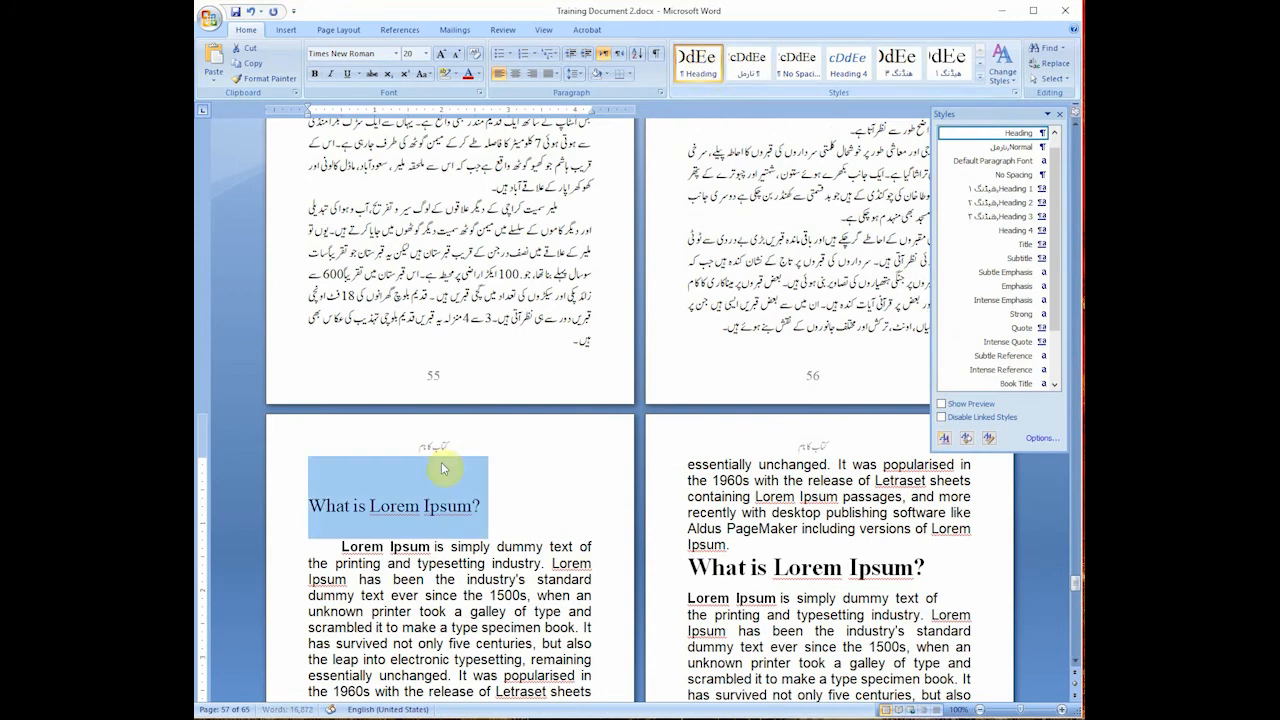
# Try to rename the Heading style as "Heading 1".
pyautogui.click(445, 515)
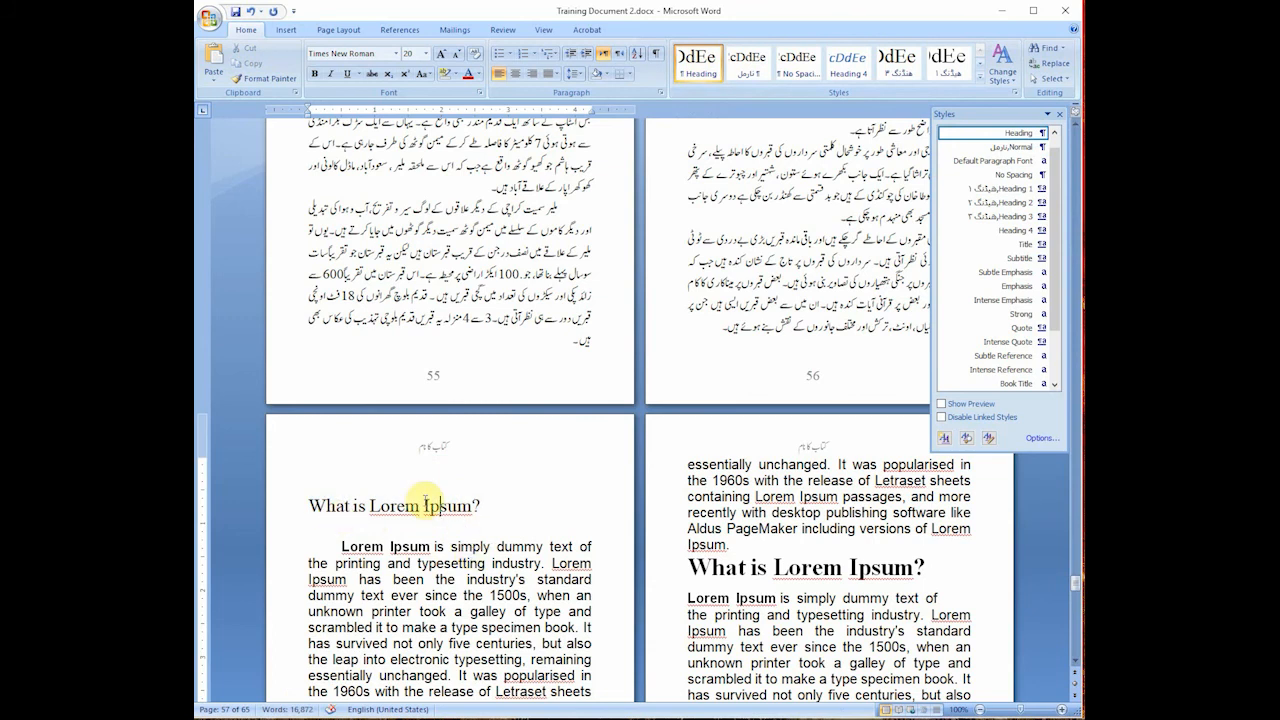
pyautogui.rightClick(698, 66)
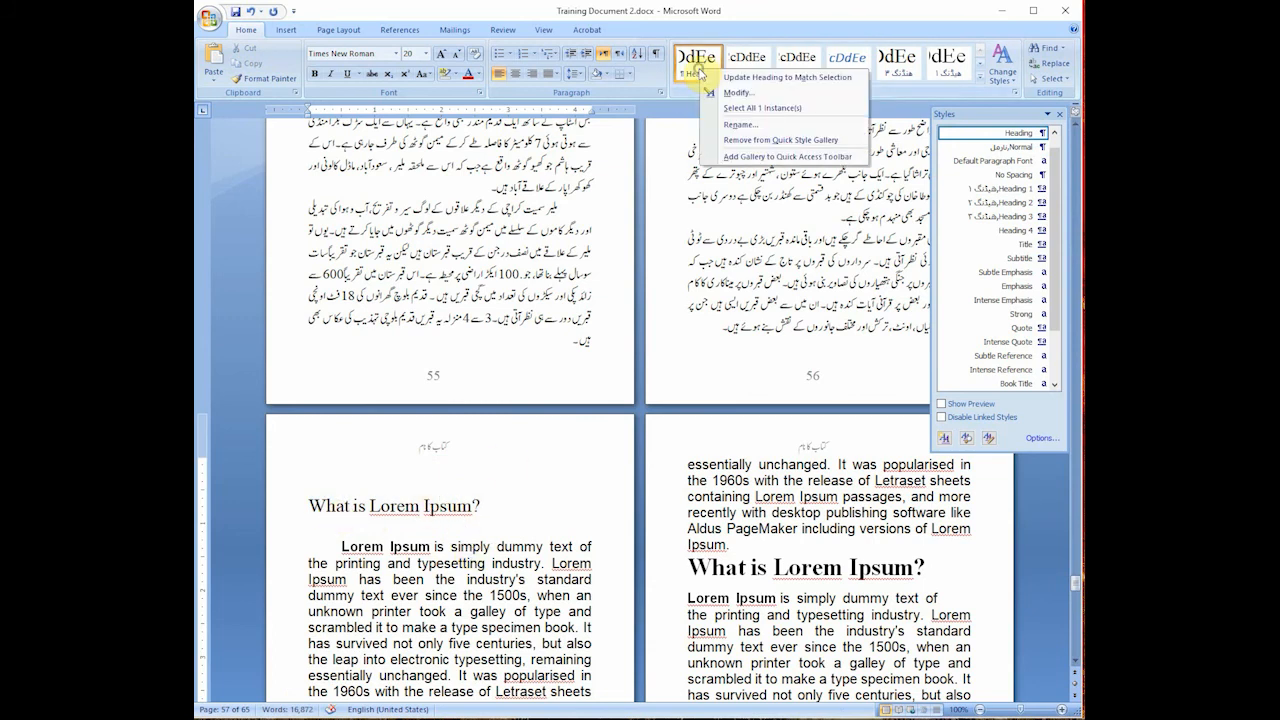
pyautogui.click(714, 91)
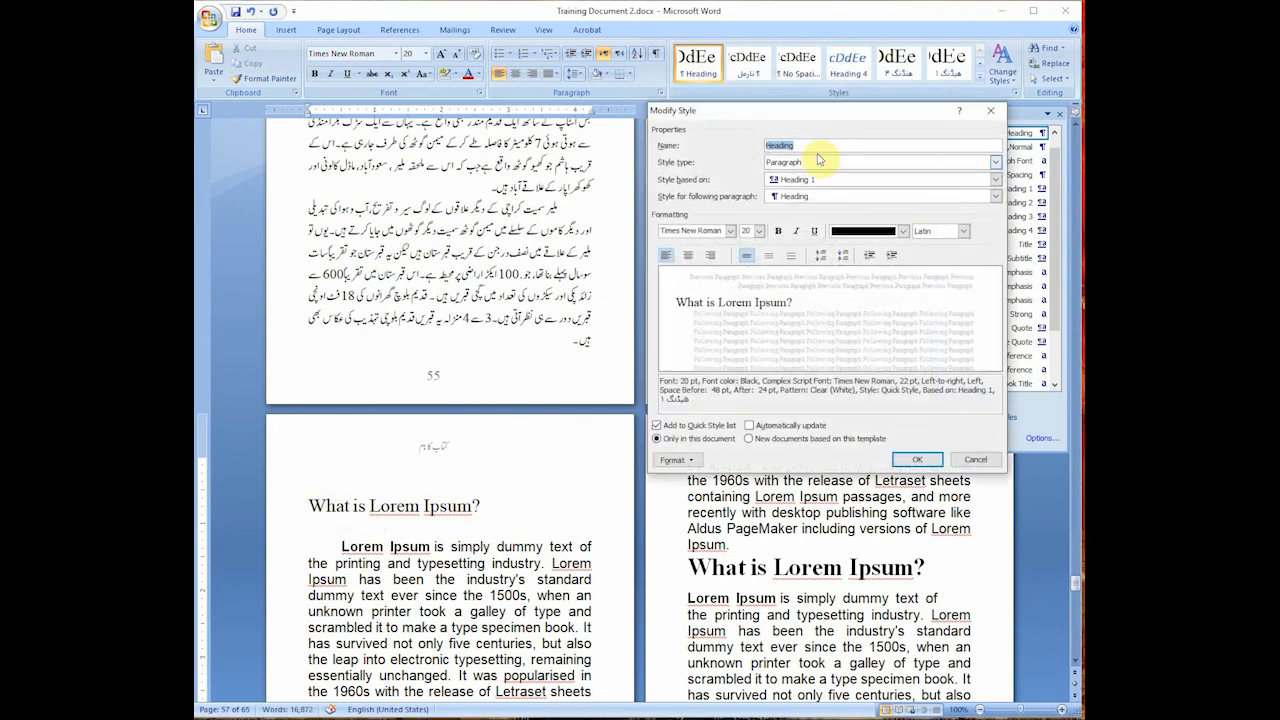
pyautogui.click(817, 148)
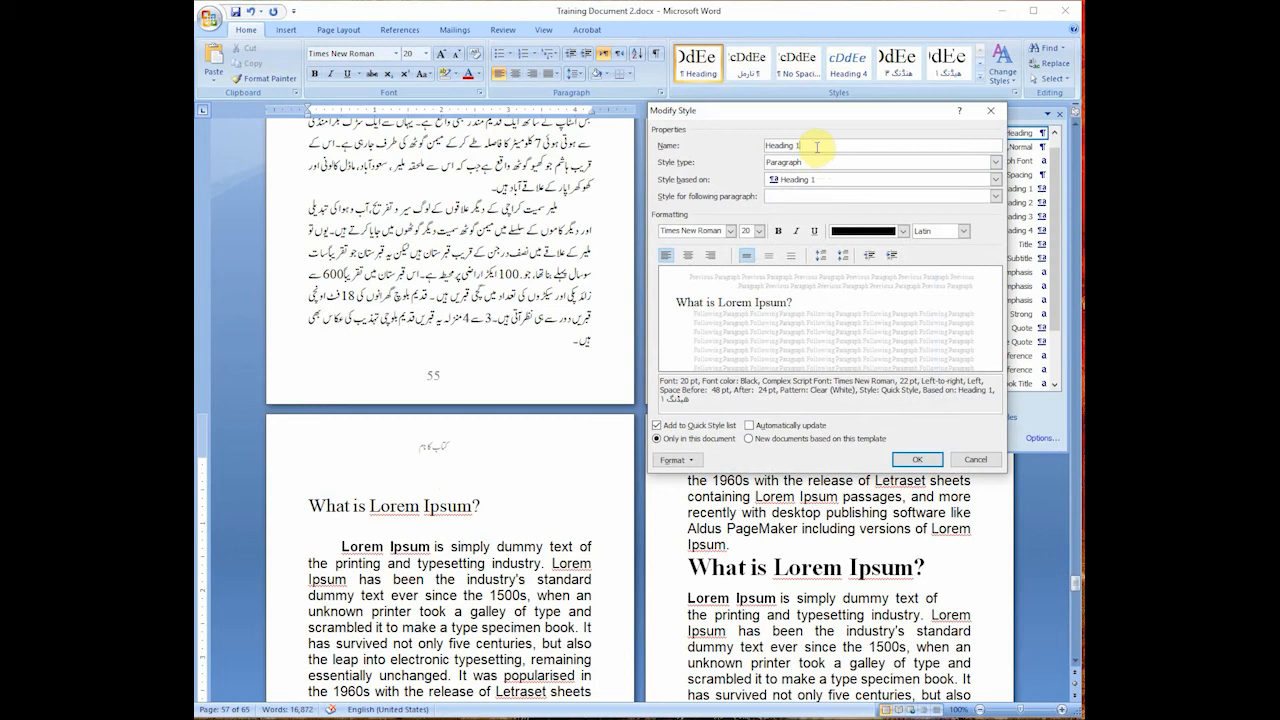
pyautogui.click(917, 459)
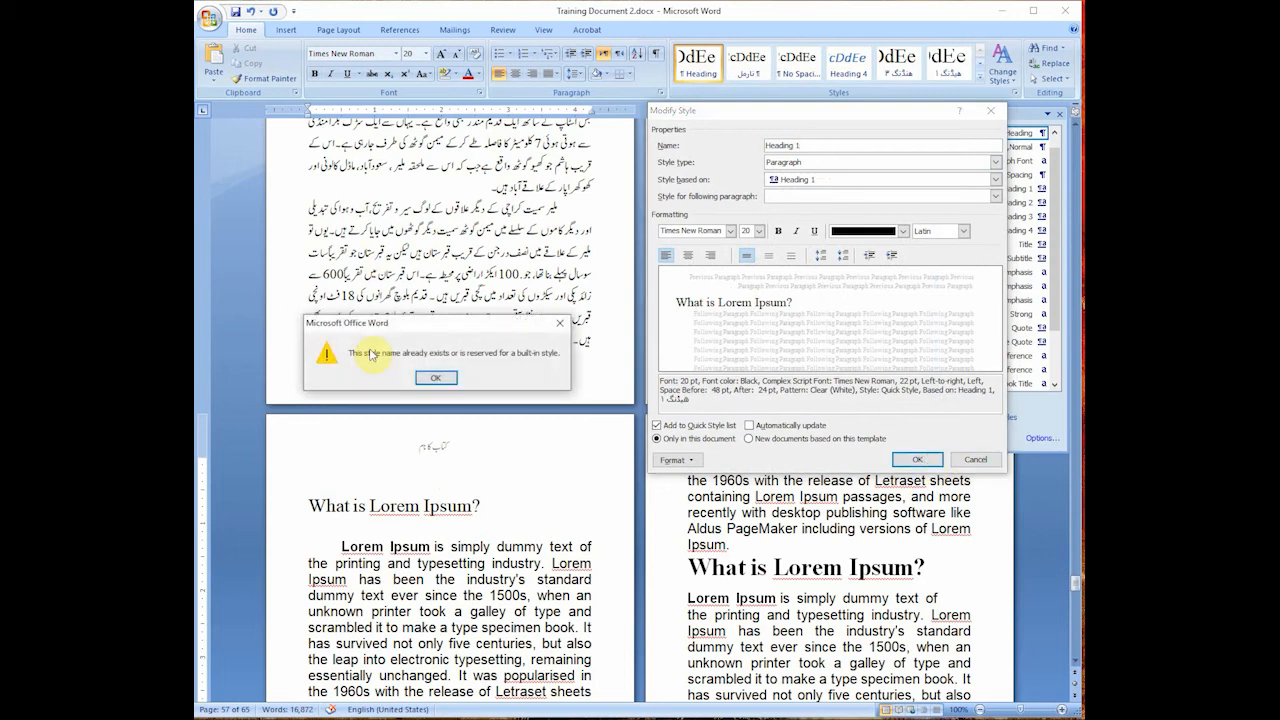
pyautogui.click(433, 377)
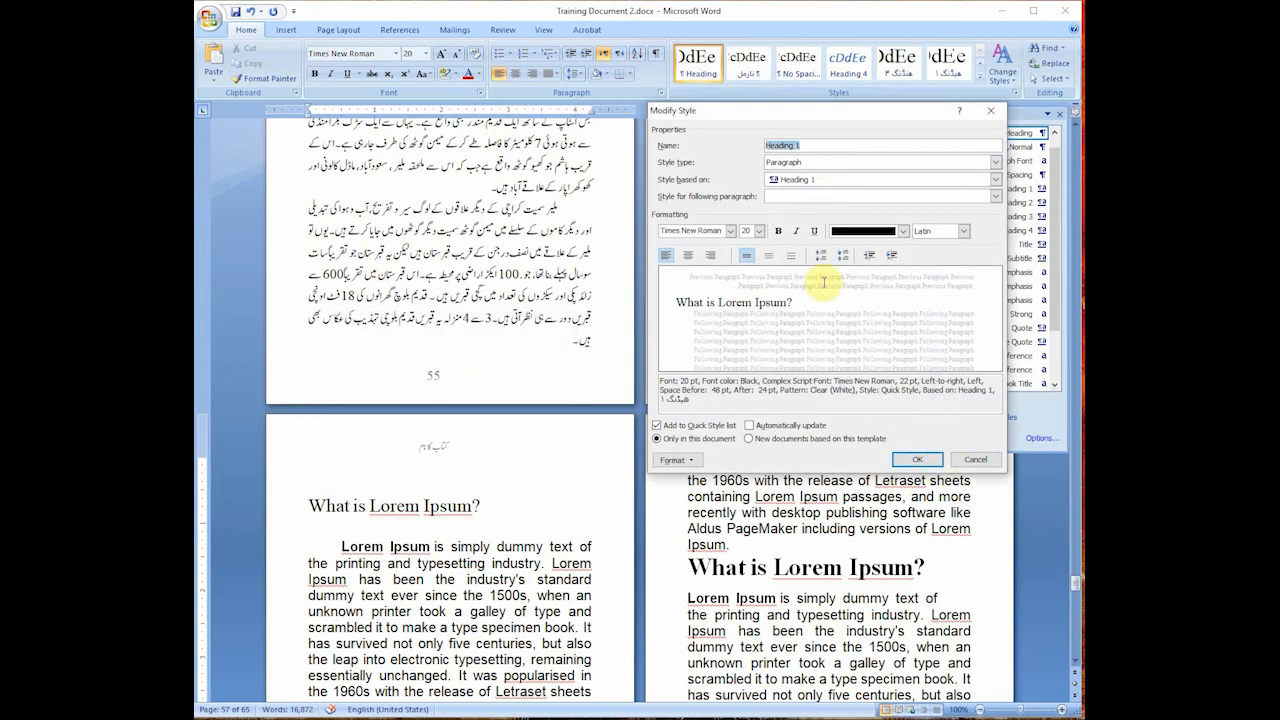
# Rename the English heading style as "Heading Eng" and close the styles list.
pyautogui.click(805, 146)
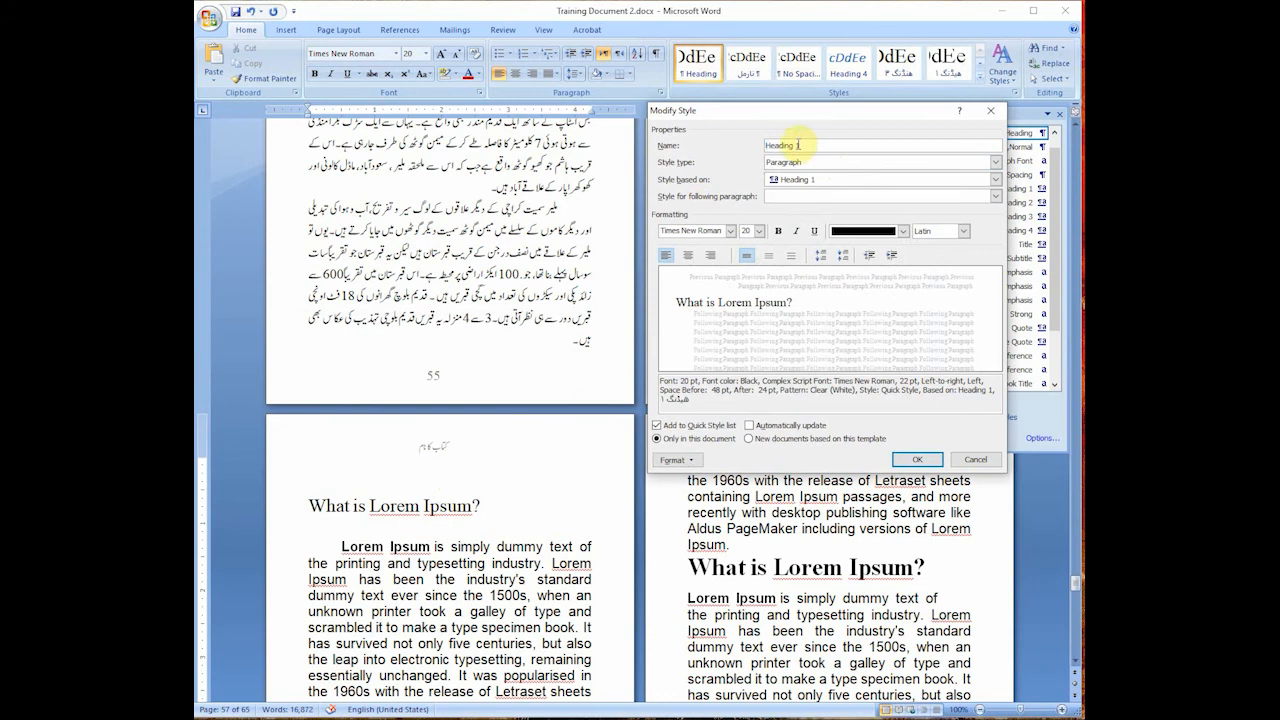
pyautogui.moveTo(796, 145); pyautogui.dragTo(818, 149)
pyautogui.write('Eng')
pyautogui.click(920, 459)
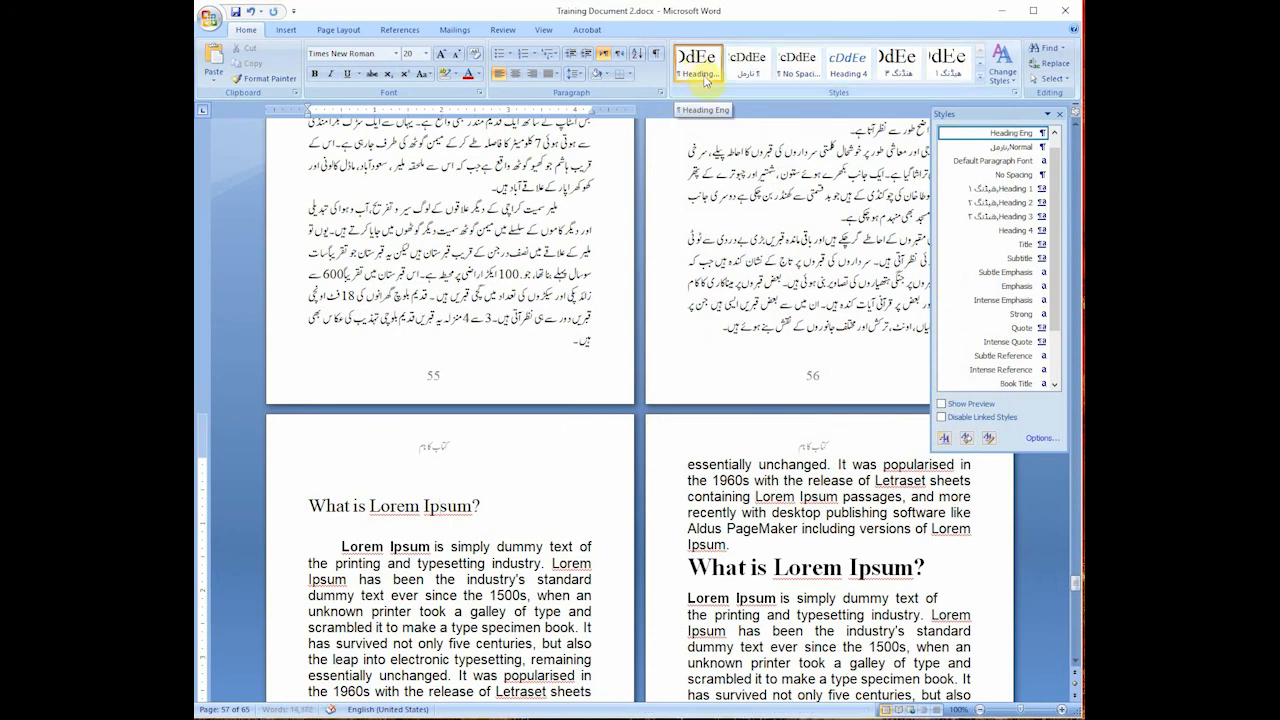
pyautogui.click(1071, 113)
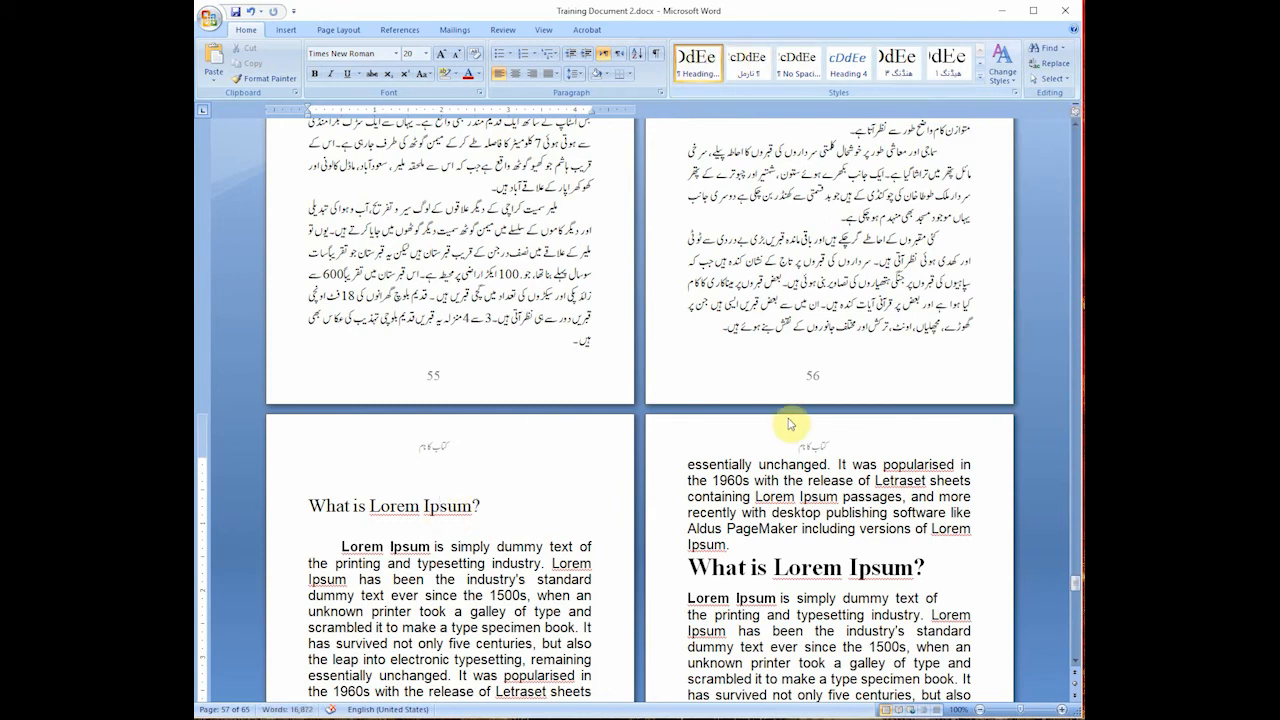
# Start a new style from the English heading's formatting and name it "Para Eng".
pyautogui.scroll(3, 800, 424)
pyautogui.scroll(-6, 820, 423)
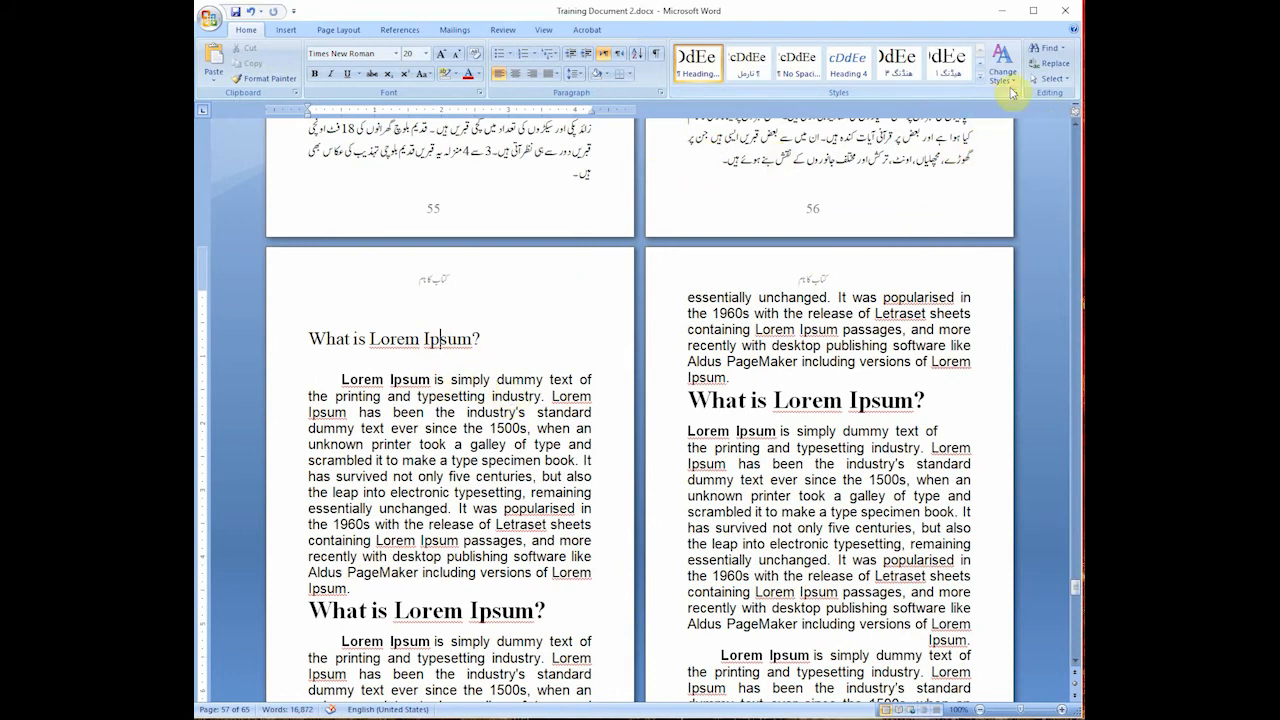
pyautogui.click(1014, 93)
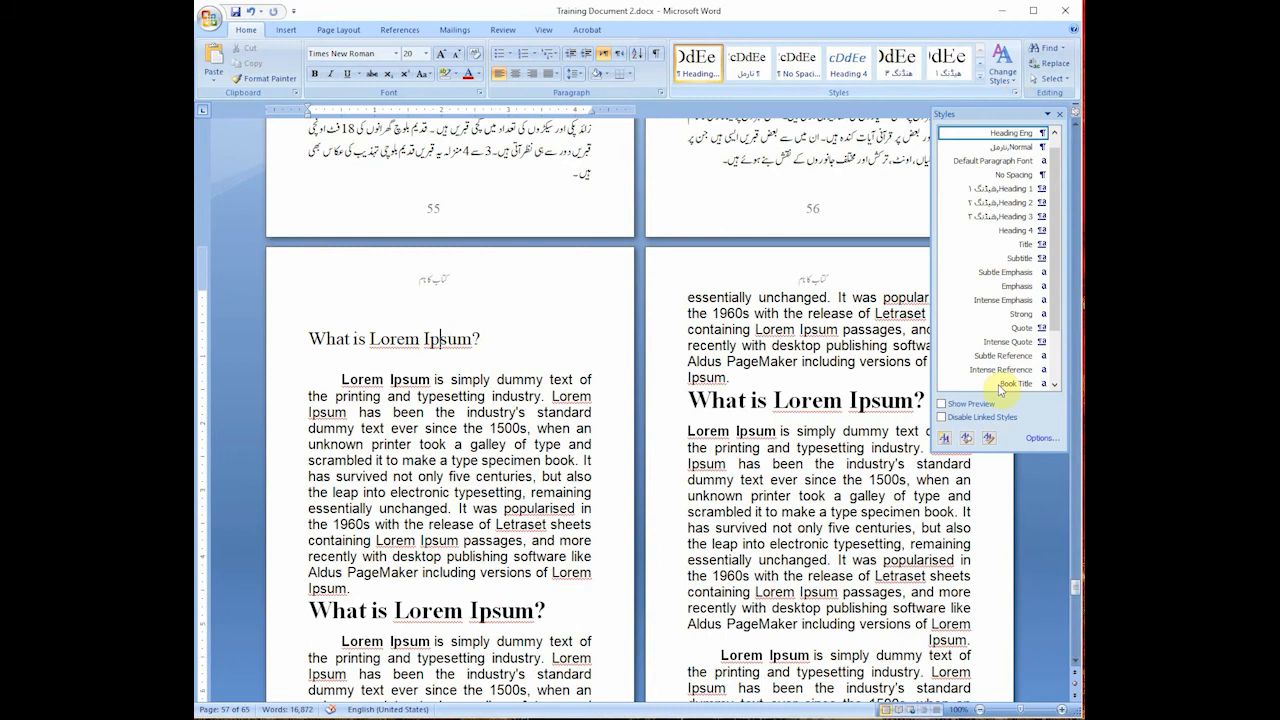
pyautogui.click(945, 440)
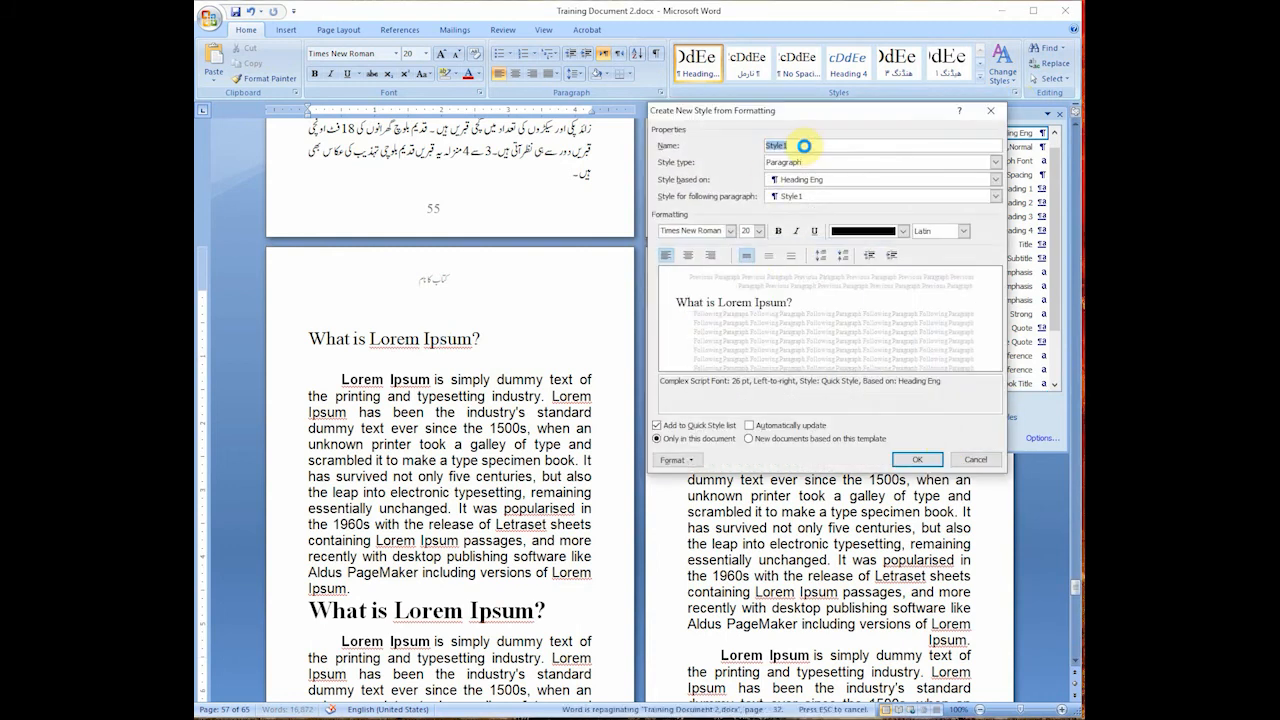
pyautogui.doubleClick(802, 146)
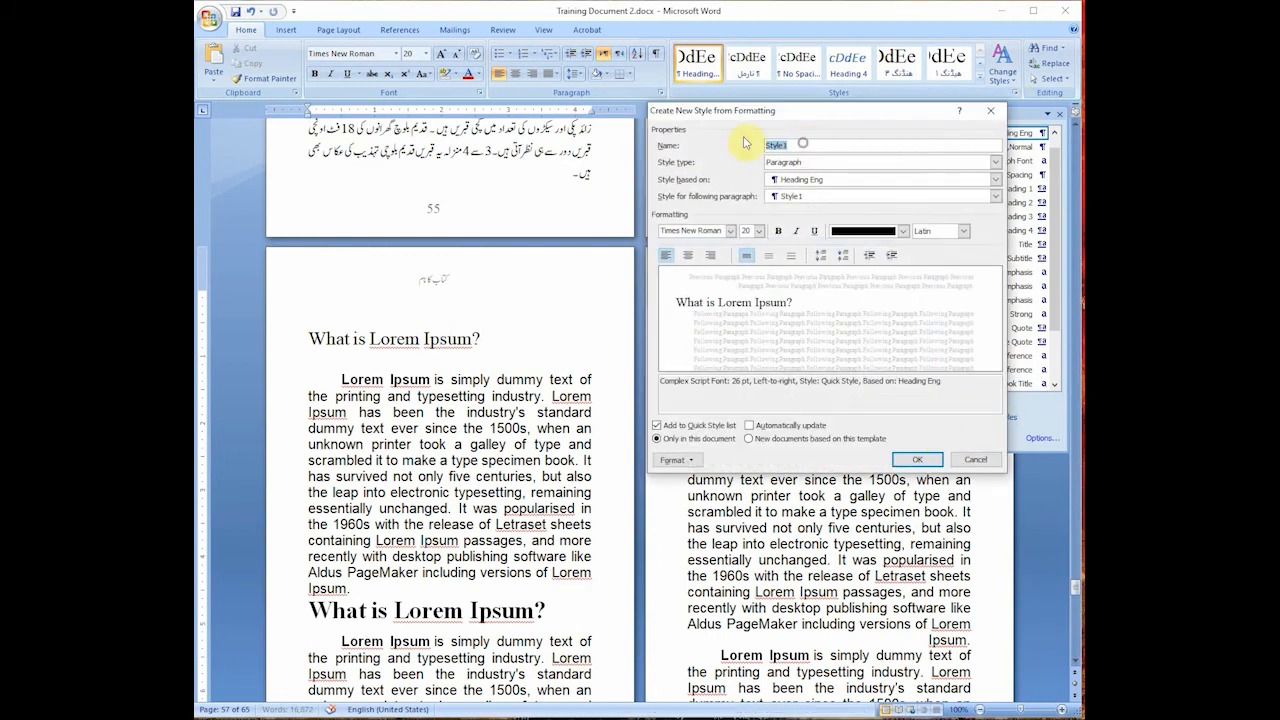
pyautogui.write('Para Eng')
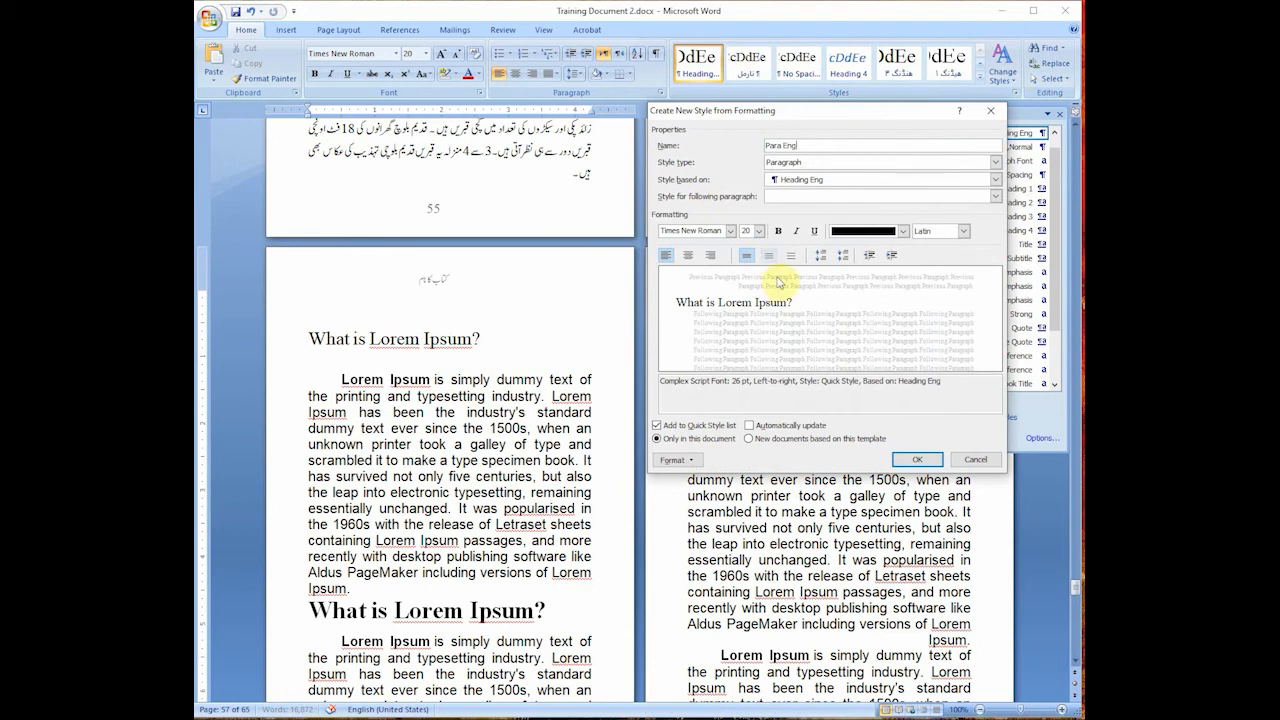
# Set the Para Eng style's font size to 12 for both Latin text and complex scripts.
pyautogui.click(759, 231)
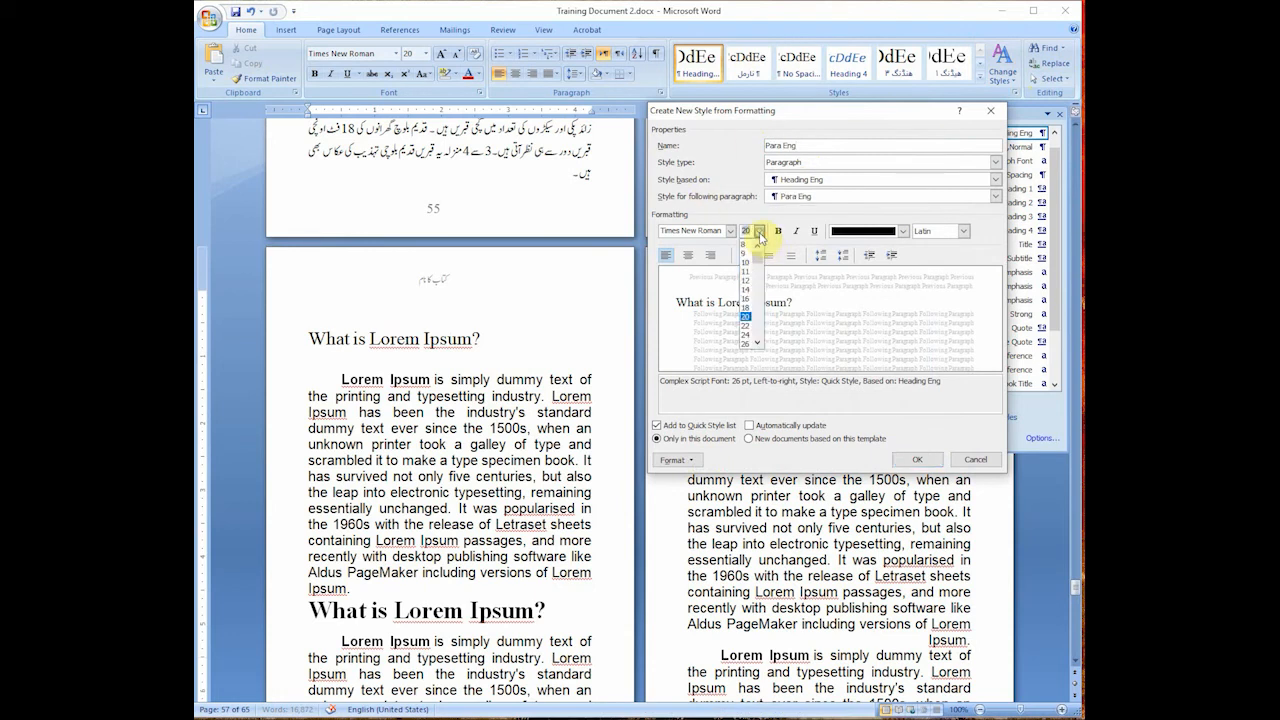
pyautogui.click(746, 283)
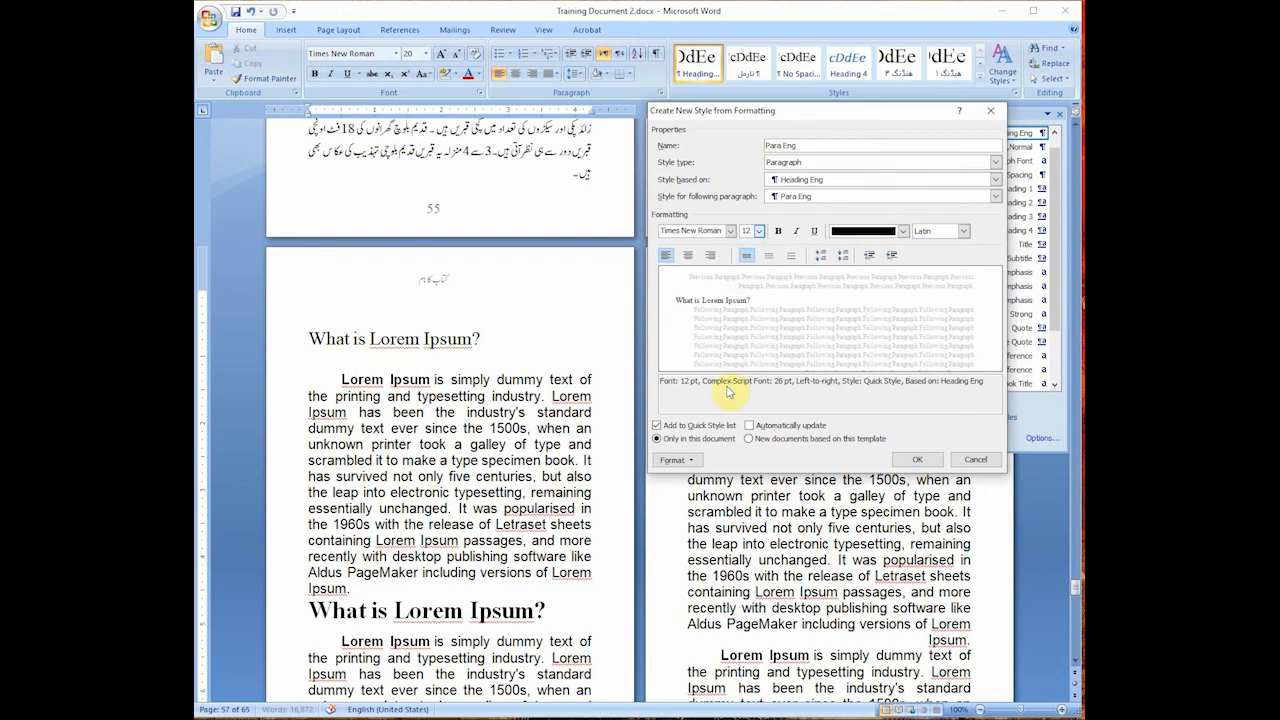
pyautogui.click(678, 460)
pyautogui.click(704, 480)
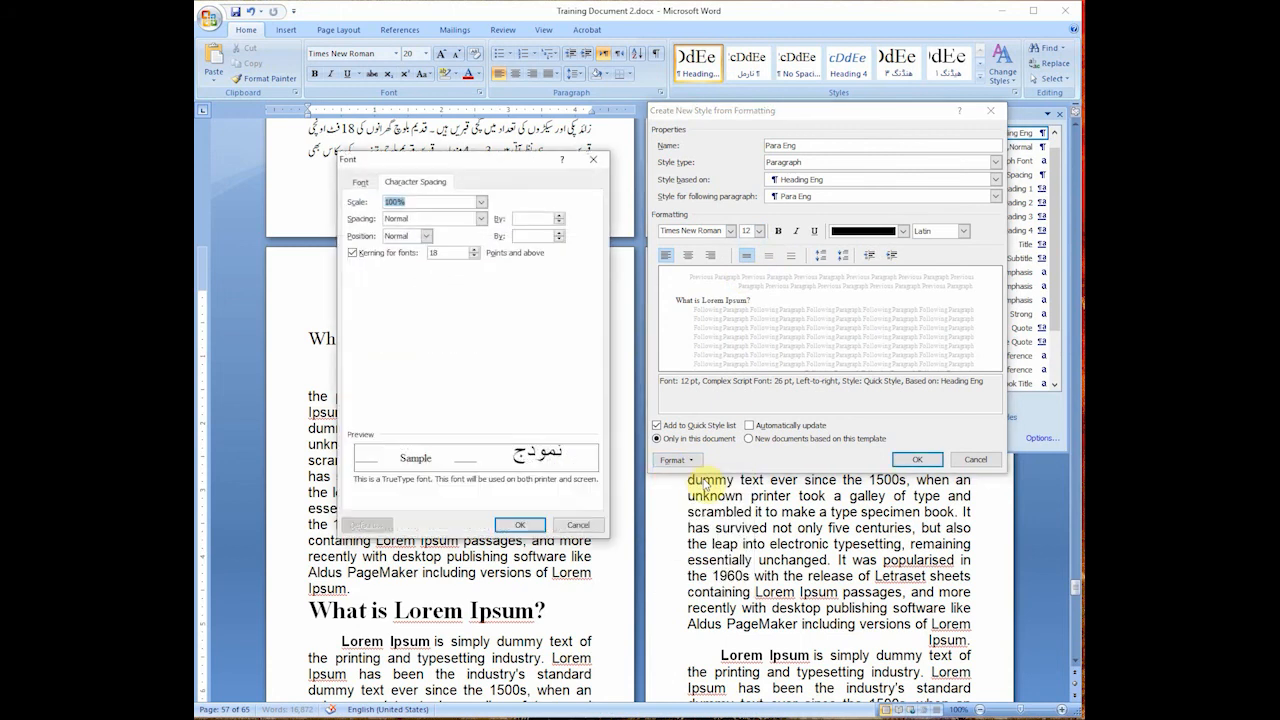
pyautogui.click(361, 182)
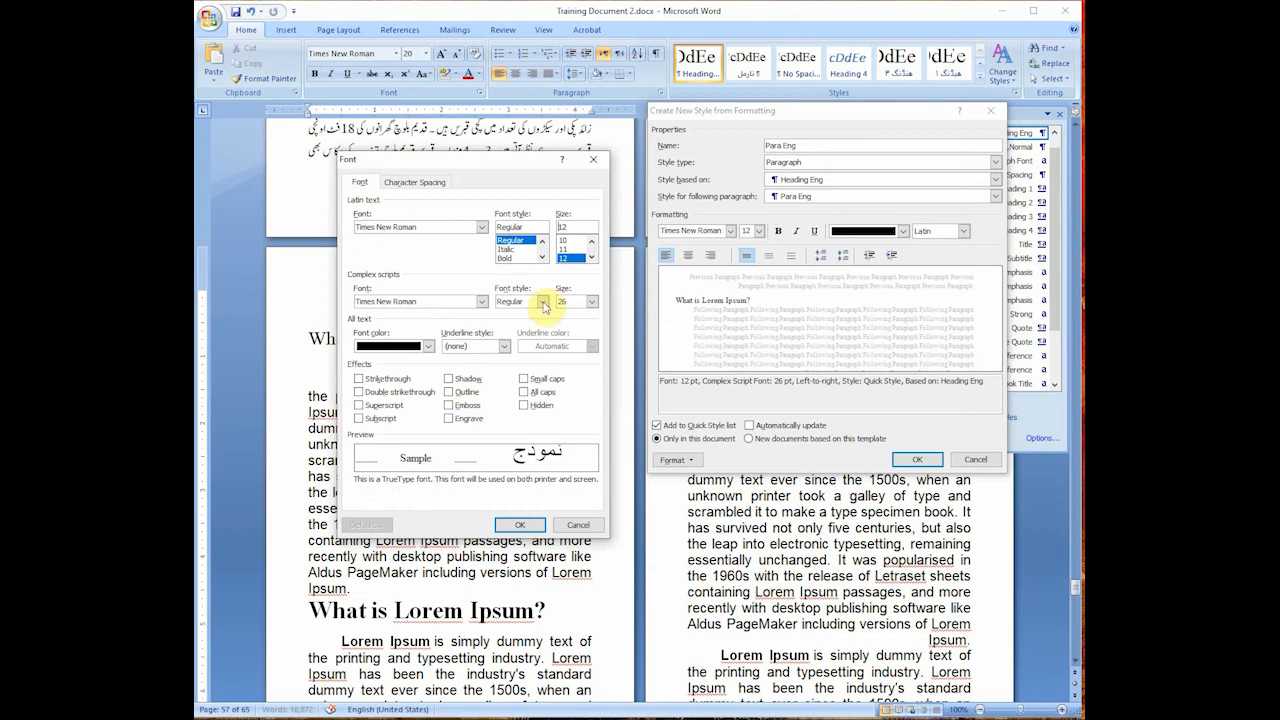
pyautogui.click(591, 301)
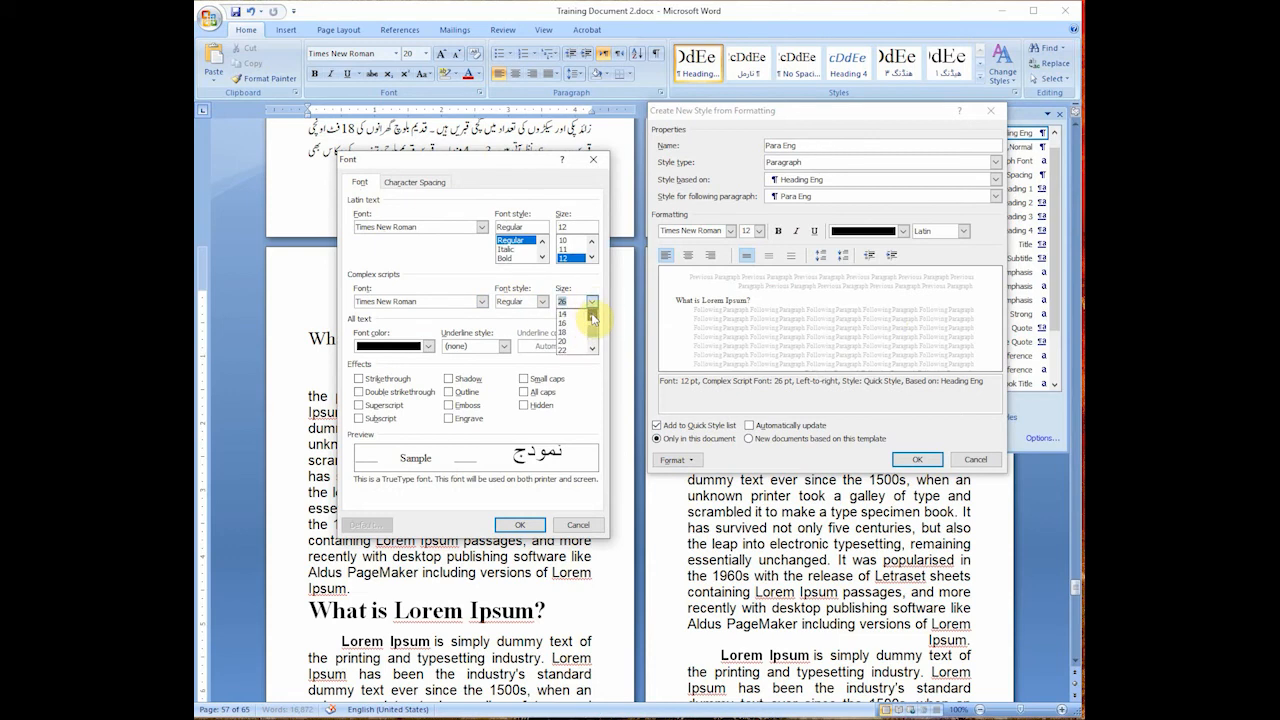
pyautogui.click(571, 314)
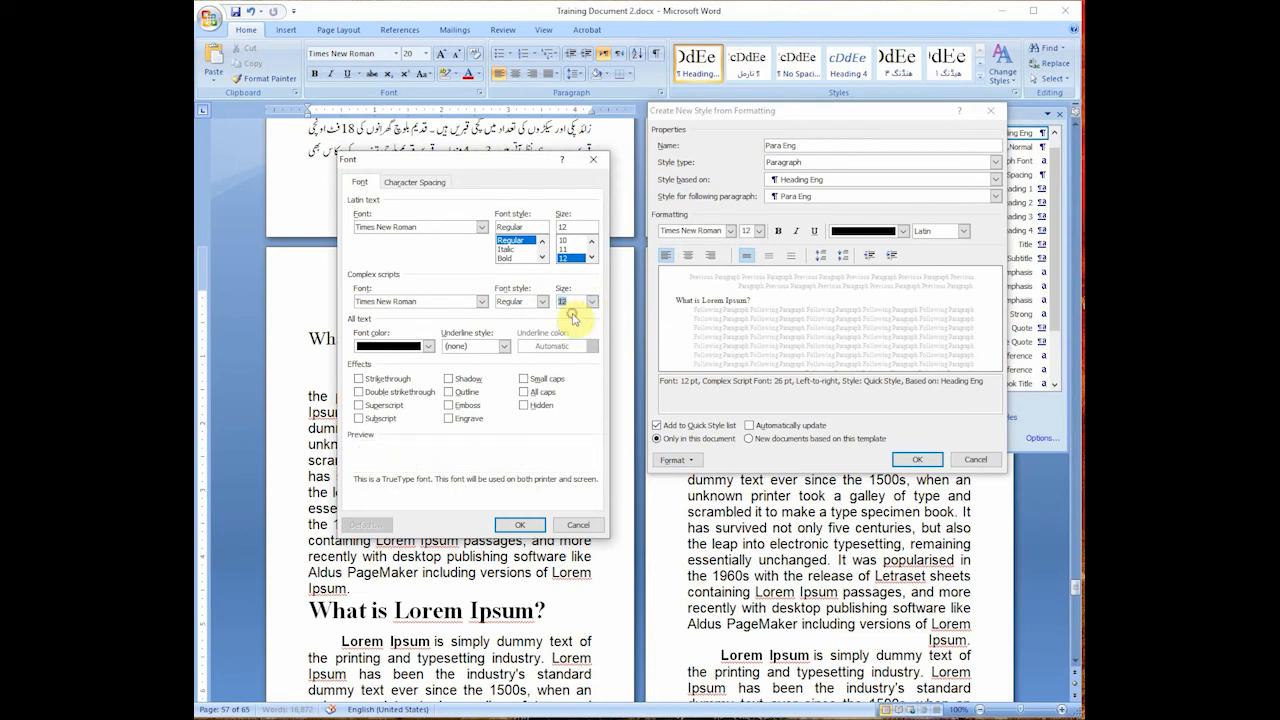
pyautogui.click(430, 181)
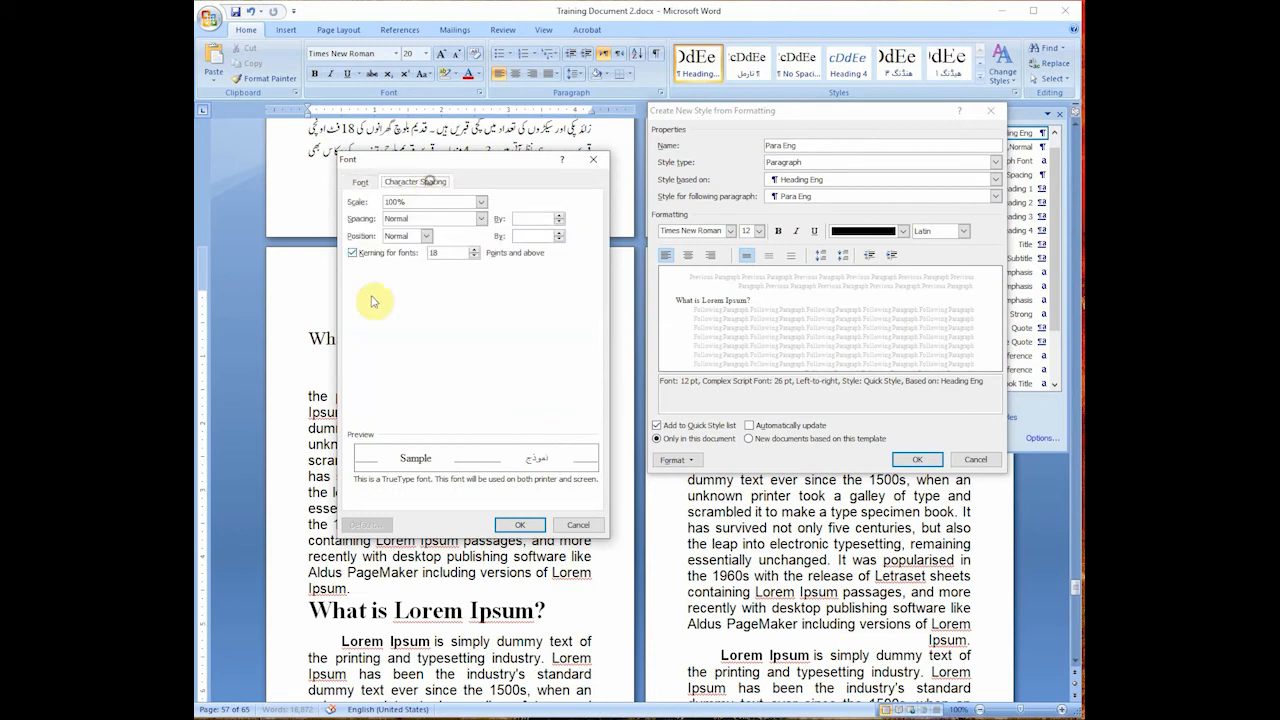
pyautogui.click(362, 184)
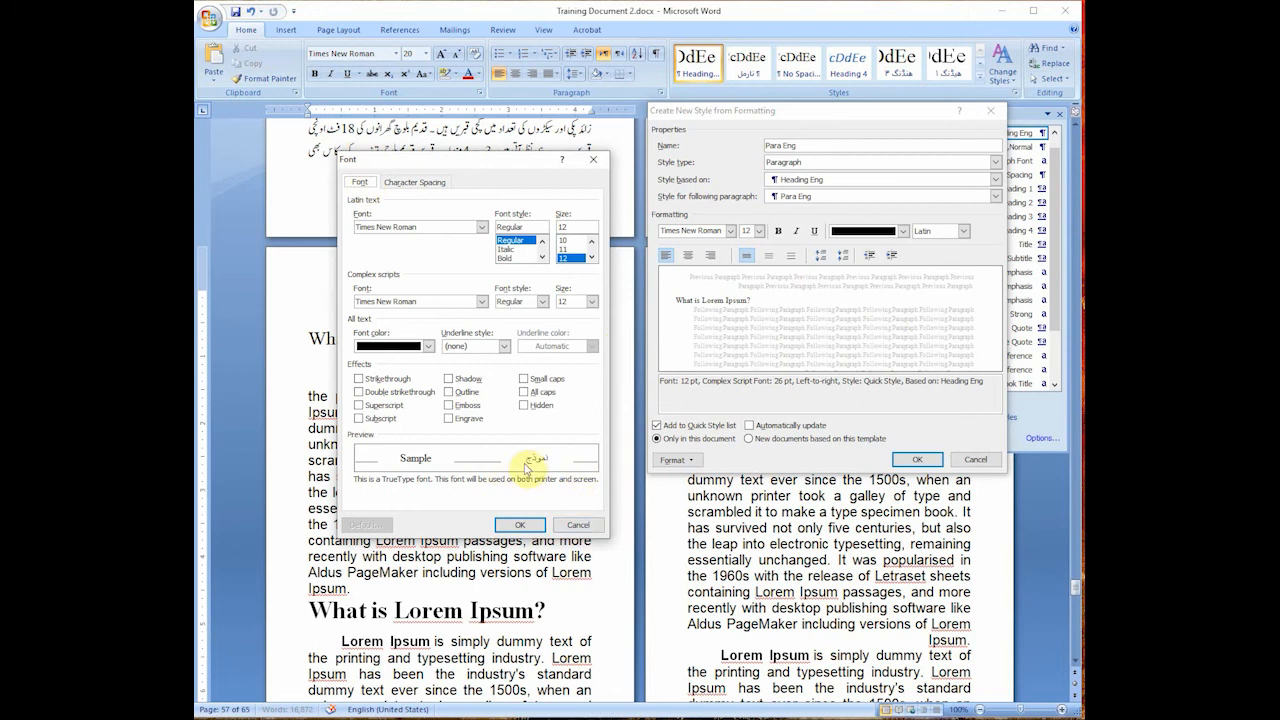
pyautogui.click(518, 524)
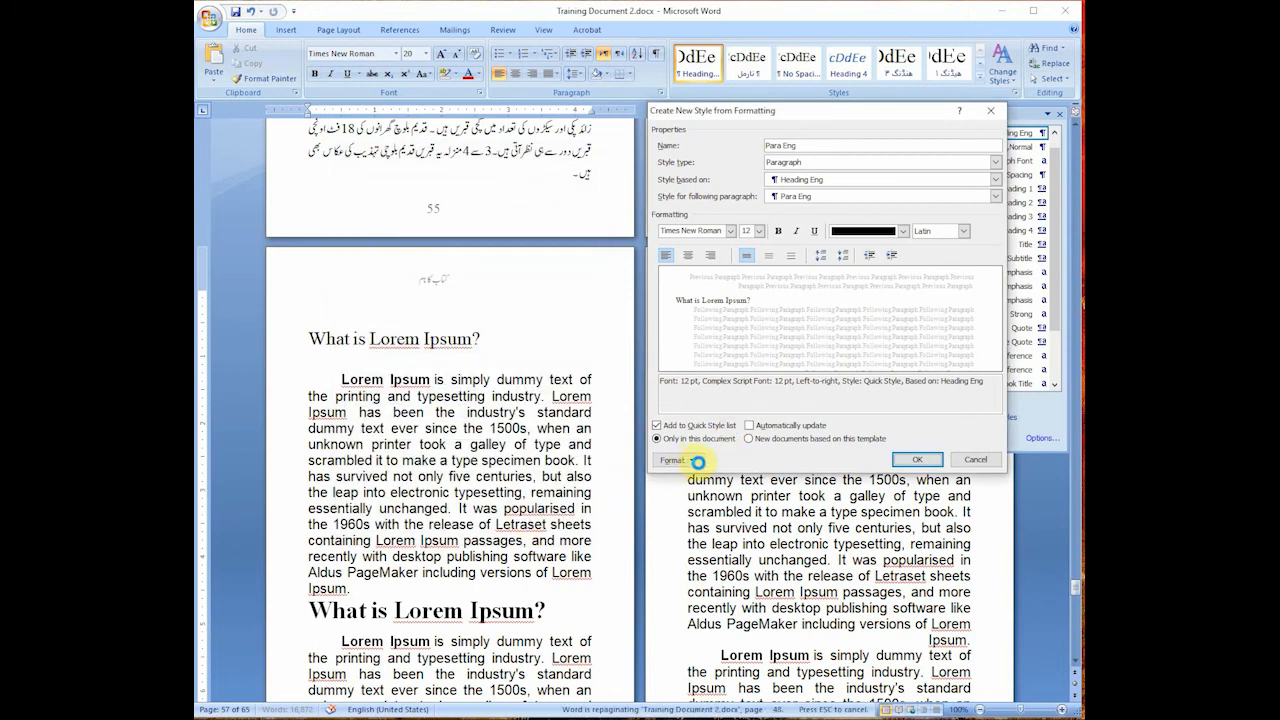
# Set the Para Eng style's paragraph alignment to Justified.
pyautogui.click(695, 462)
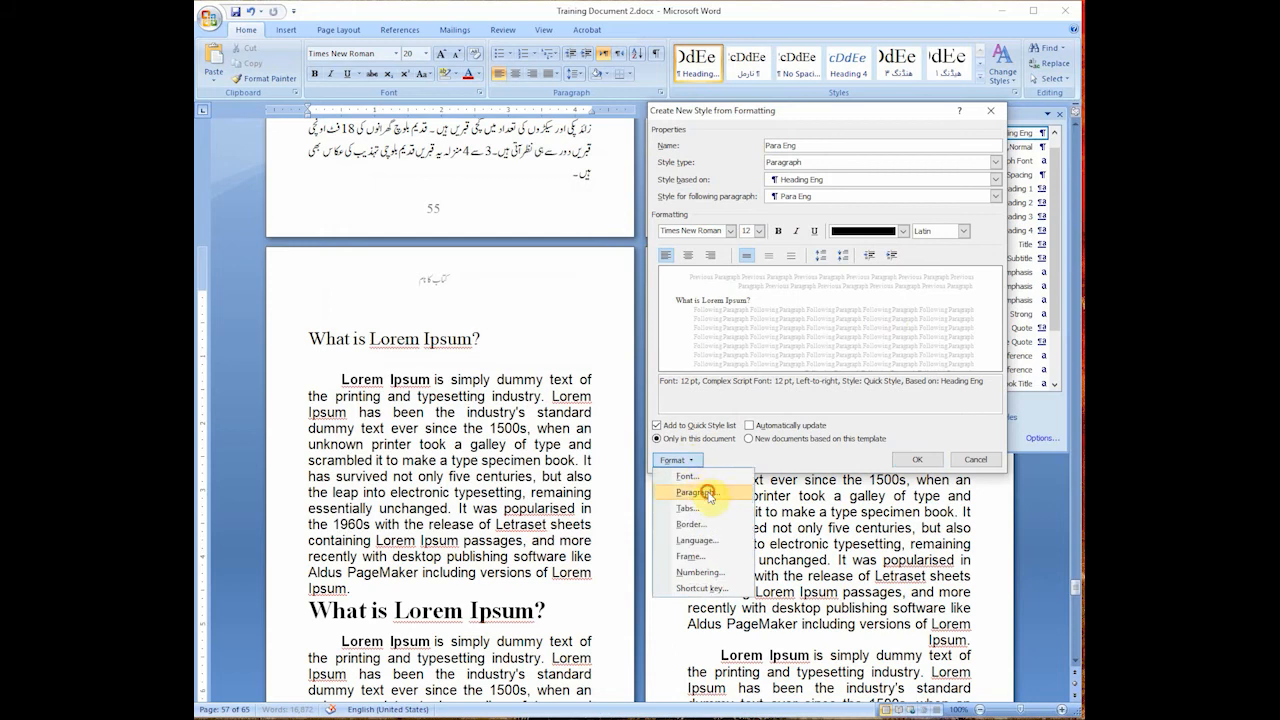
pyautogui.click(700, 494)
pyautogui.click(352, 201)
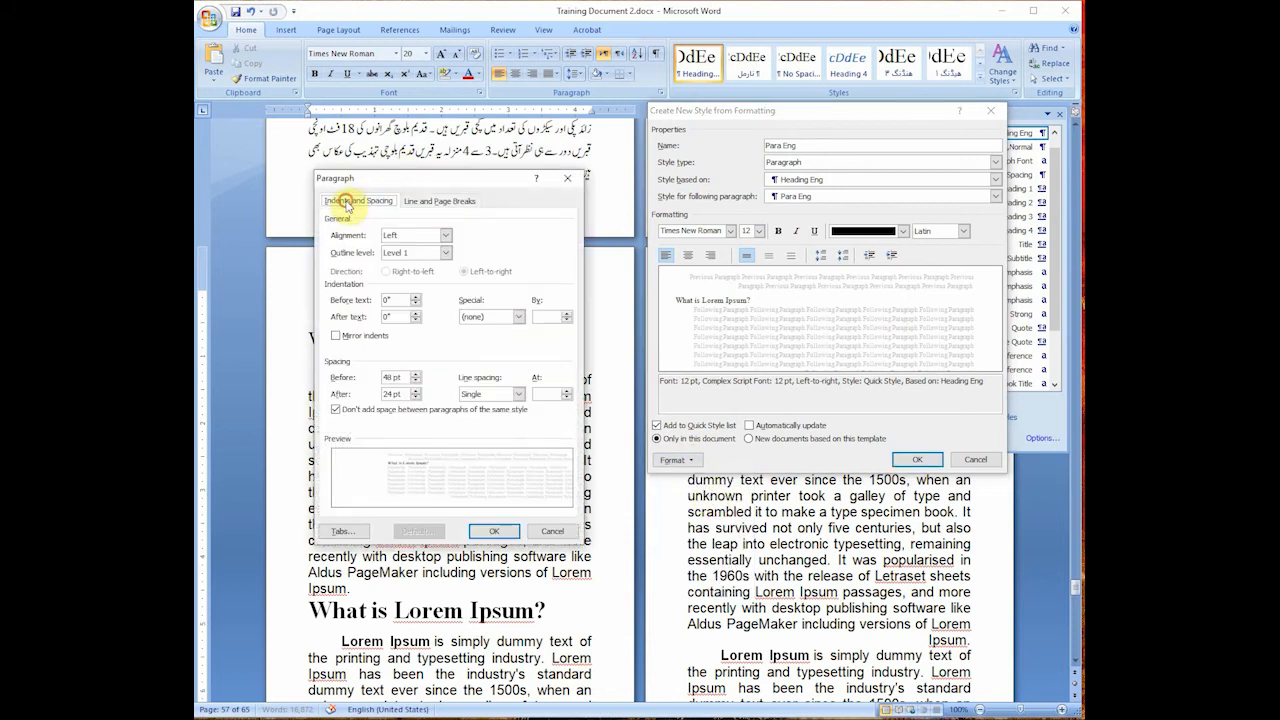
pyautogui.click(446, 235)
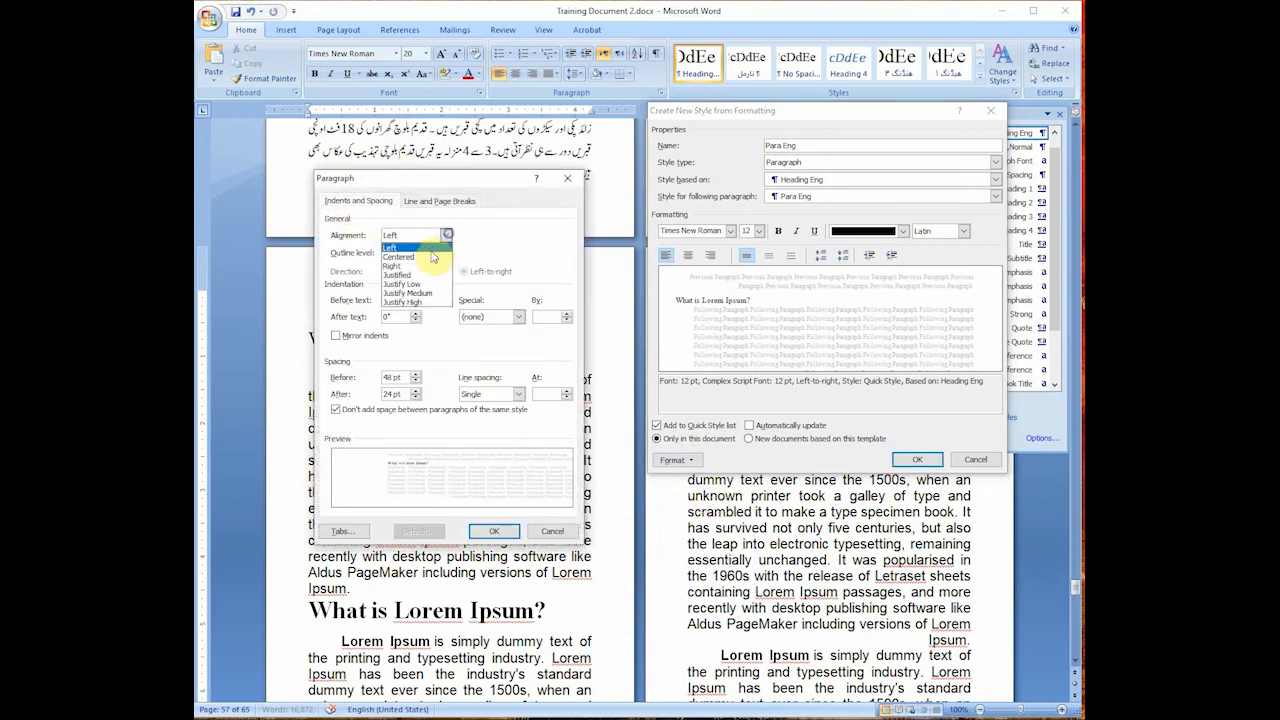
pyautogui.click(412, 275)
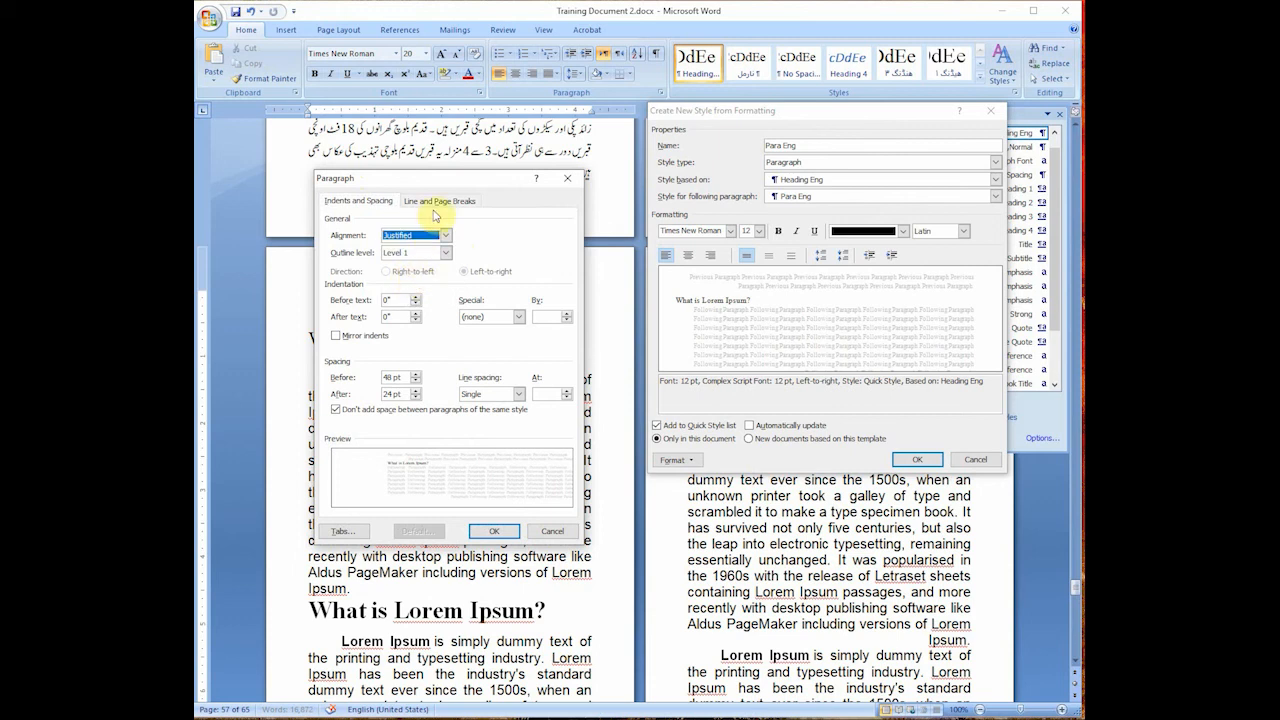
# Set the style's spacing to 6 pt before and 0 pt after, with a 0.5" first-line indent.
pyautogui.click(370, 203)
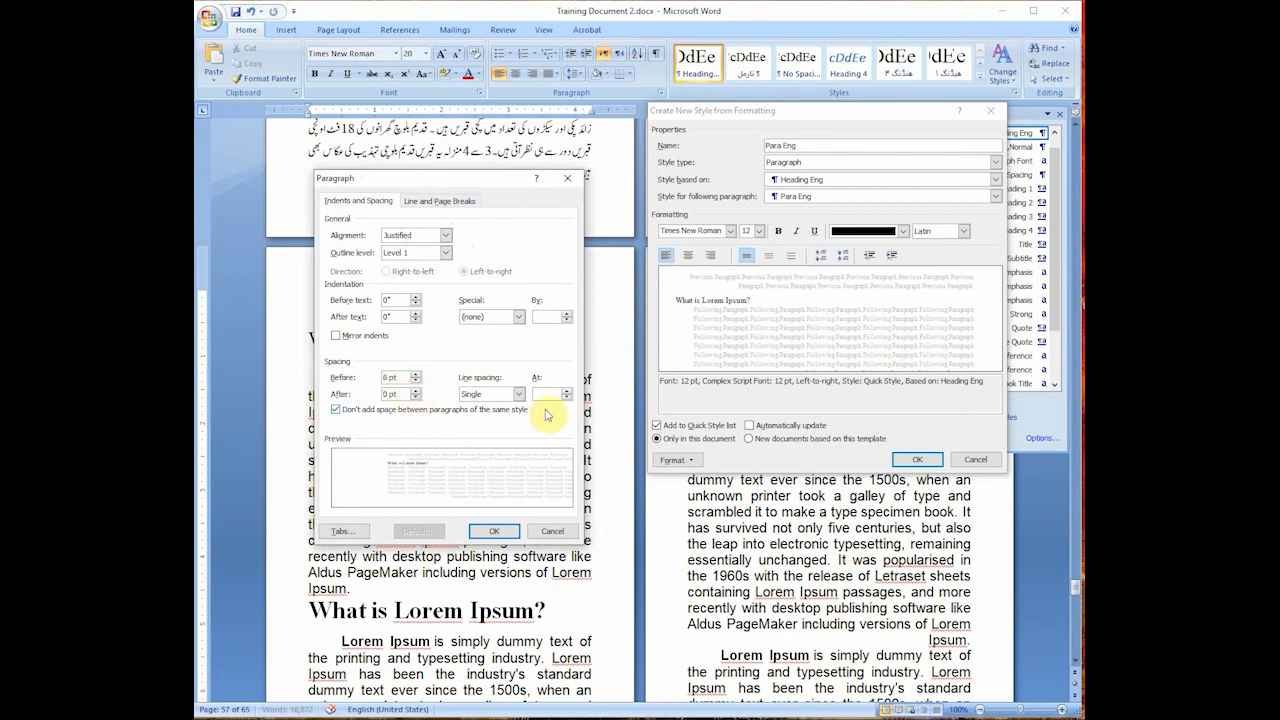
pyautogui.click(517, 317)
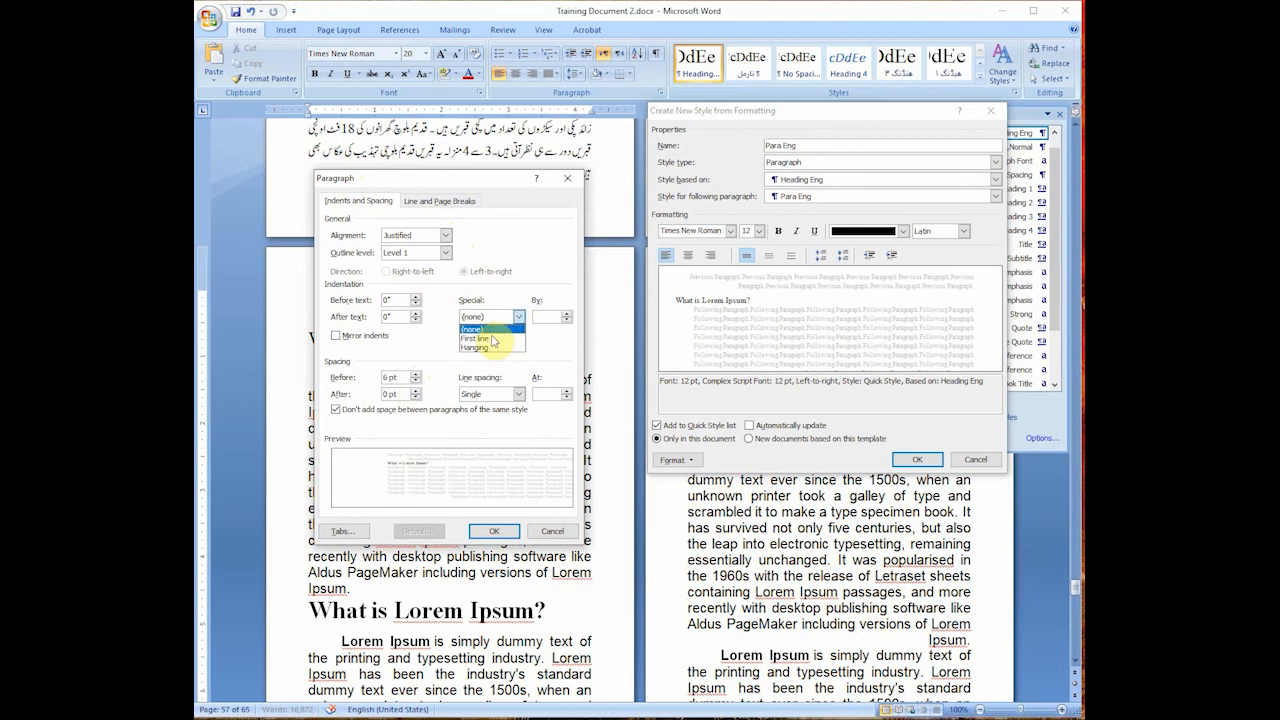
pyautogui.click(492, 339)
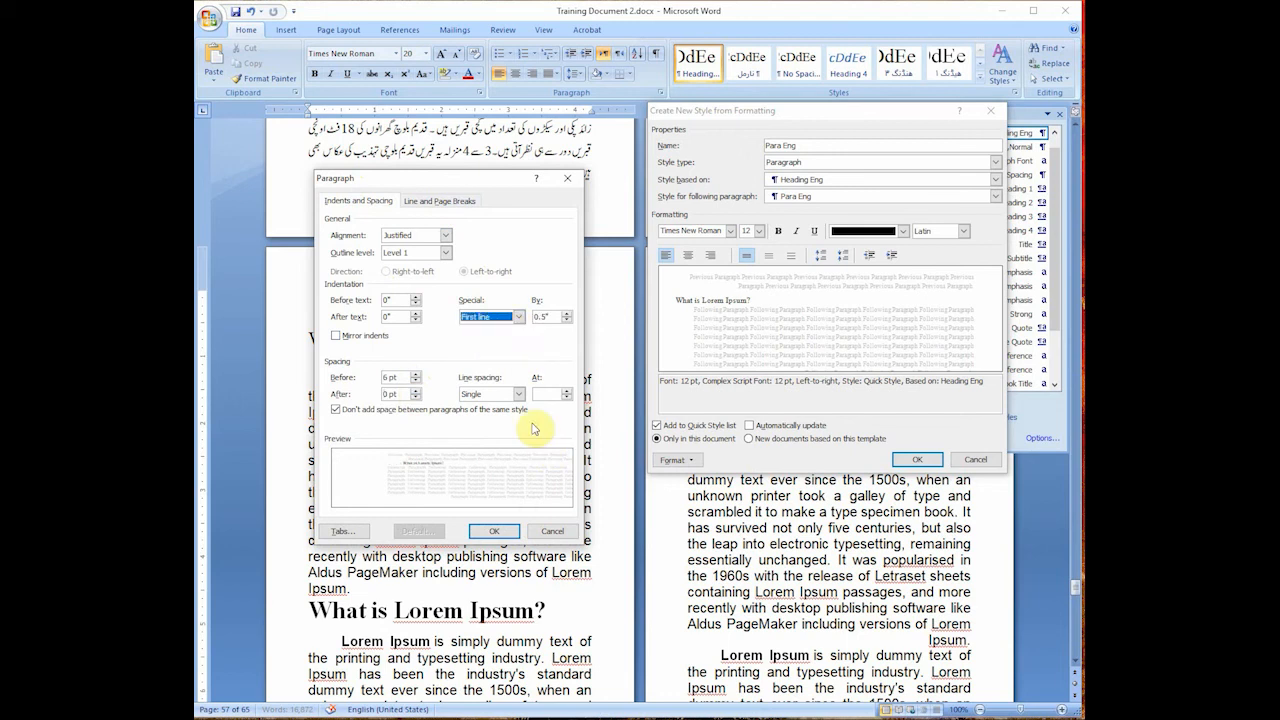
# Turn off the page break before paragraphs and create the Para Eng style.
pyautogui.click(424, 201)
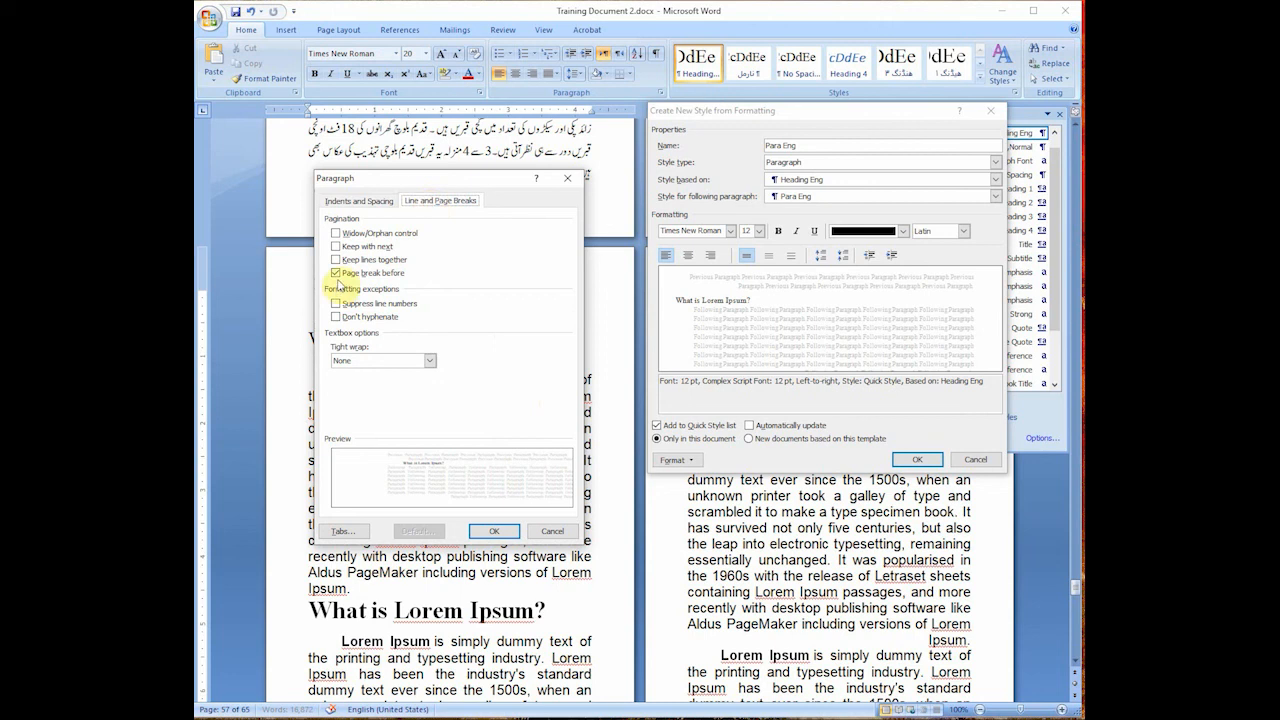
pyautogui.click(336, 273)
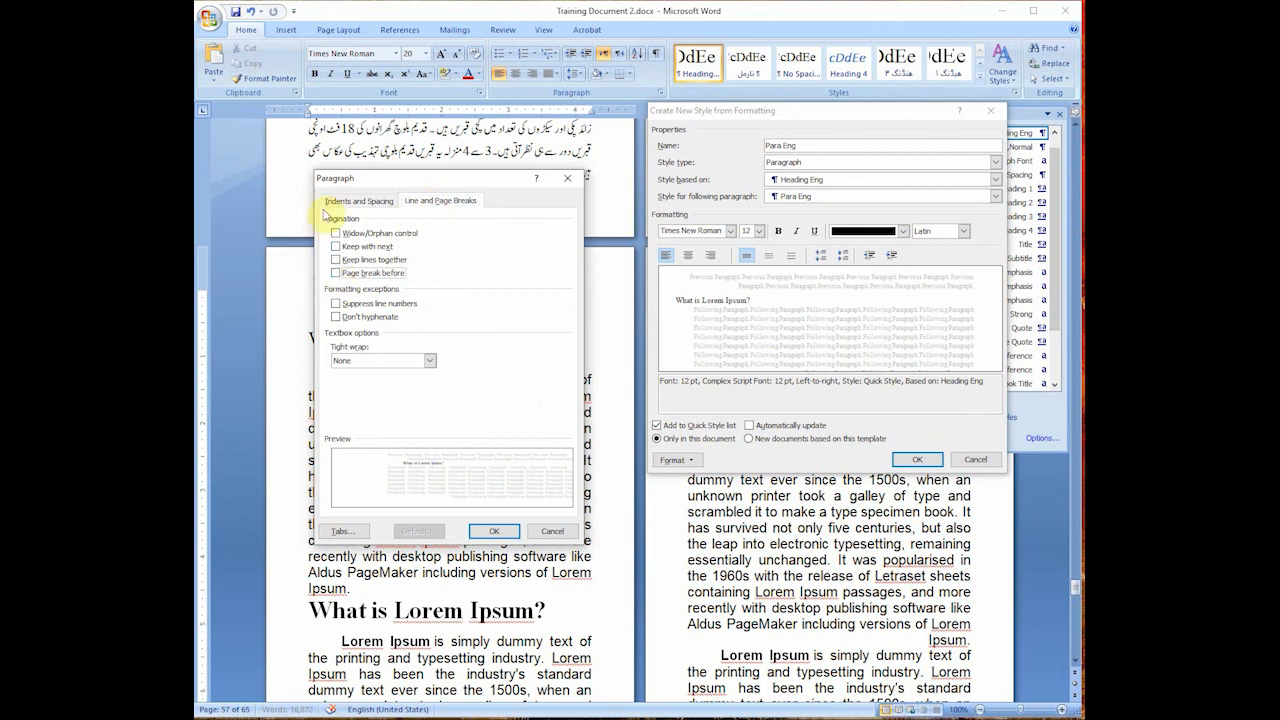
pyautogui.click(491, 531)
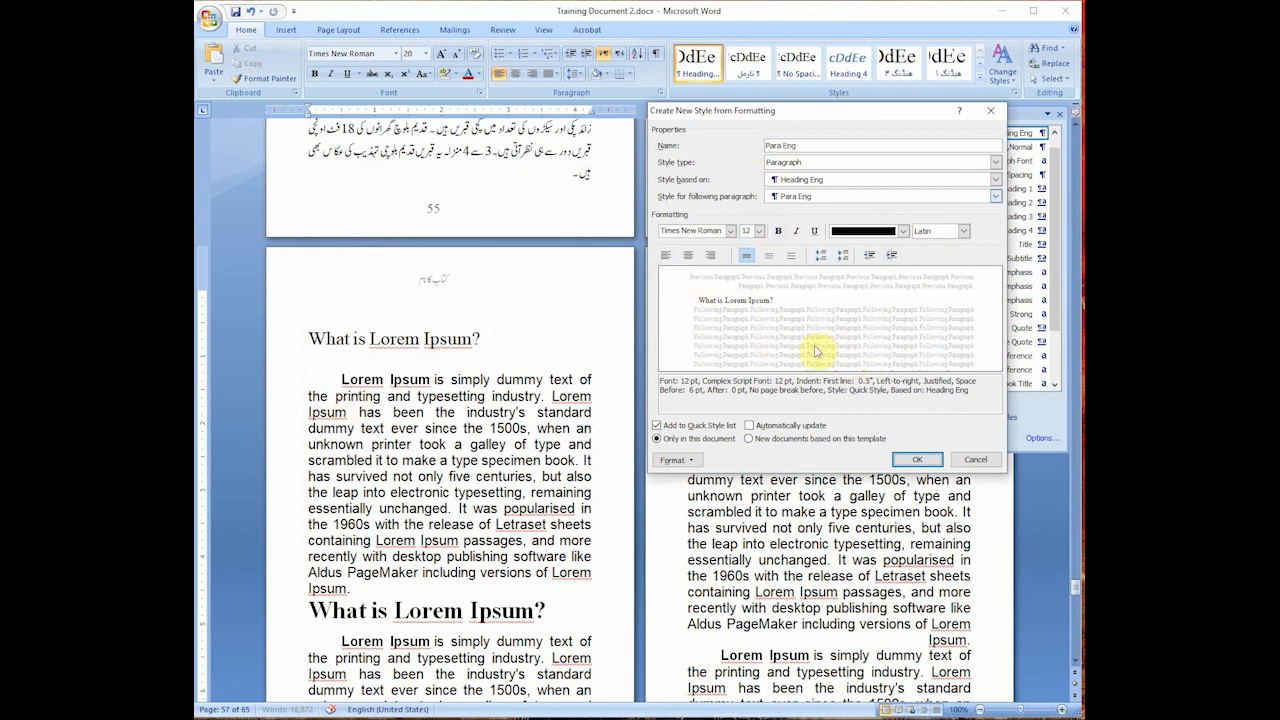
pyautogui.click(916, 460)
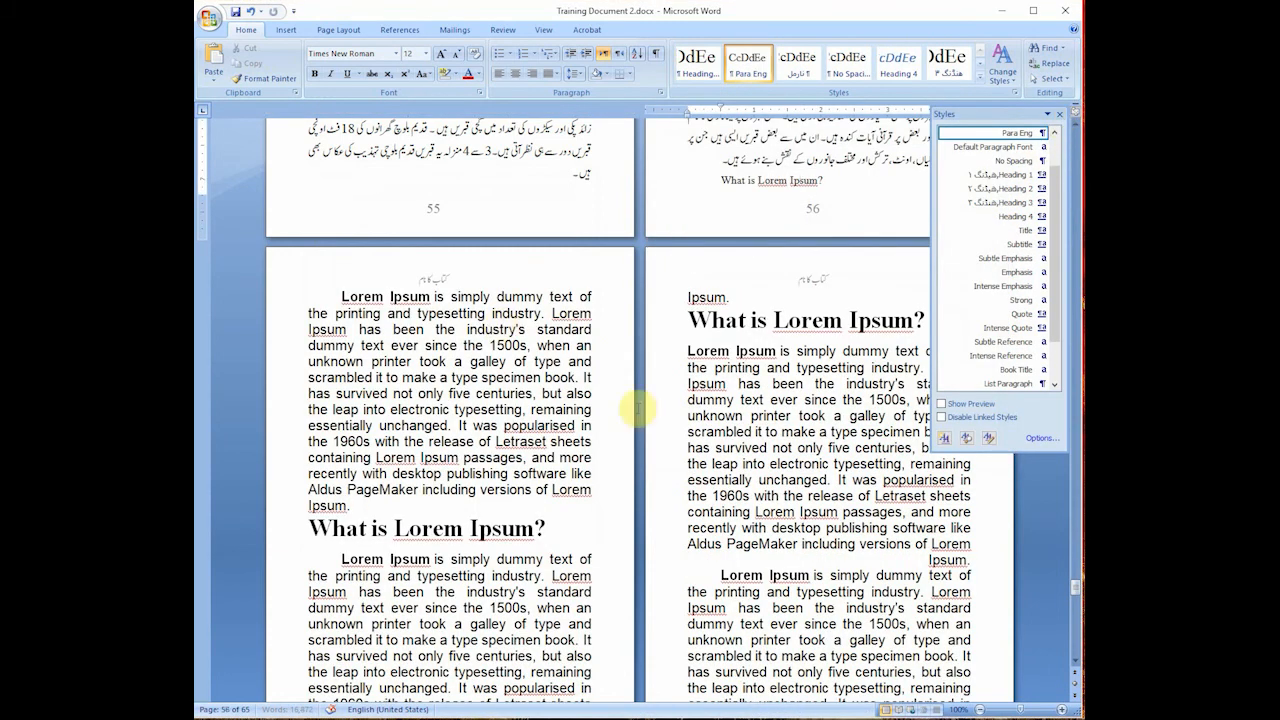
# Apply the Heading Eng style to the "What is Lorem Ipsum?" heading directly after the Urdu text.
pyautogui.scroll(6, 666, 445)
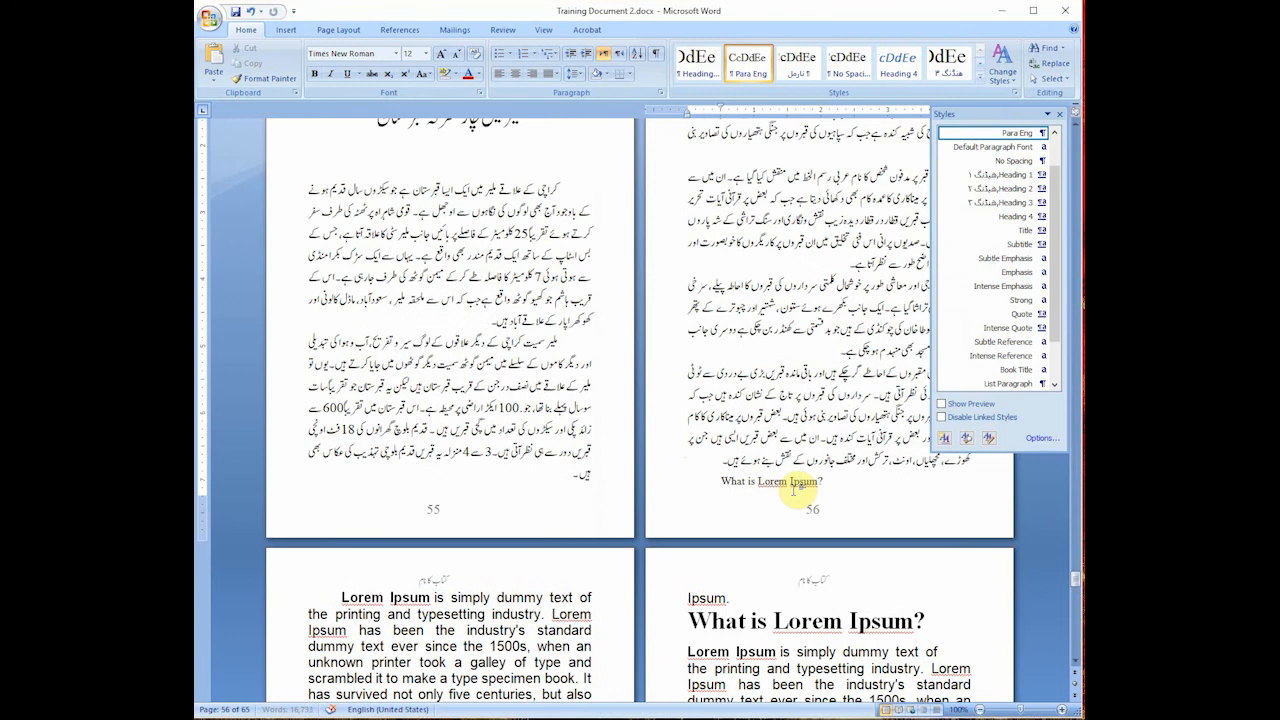
pyautogui.scroll(-3, 793, 487)
pyautogui.click(514, 515)
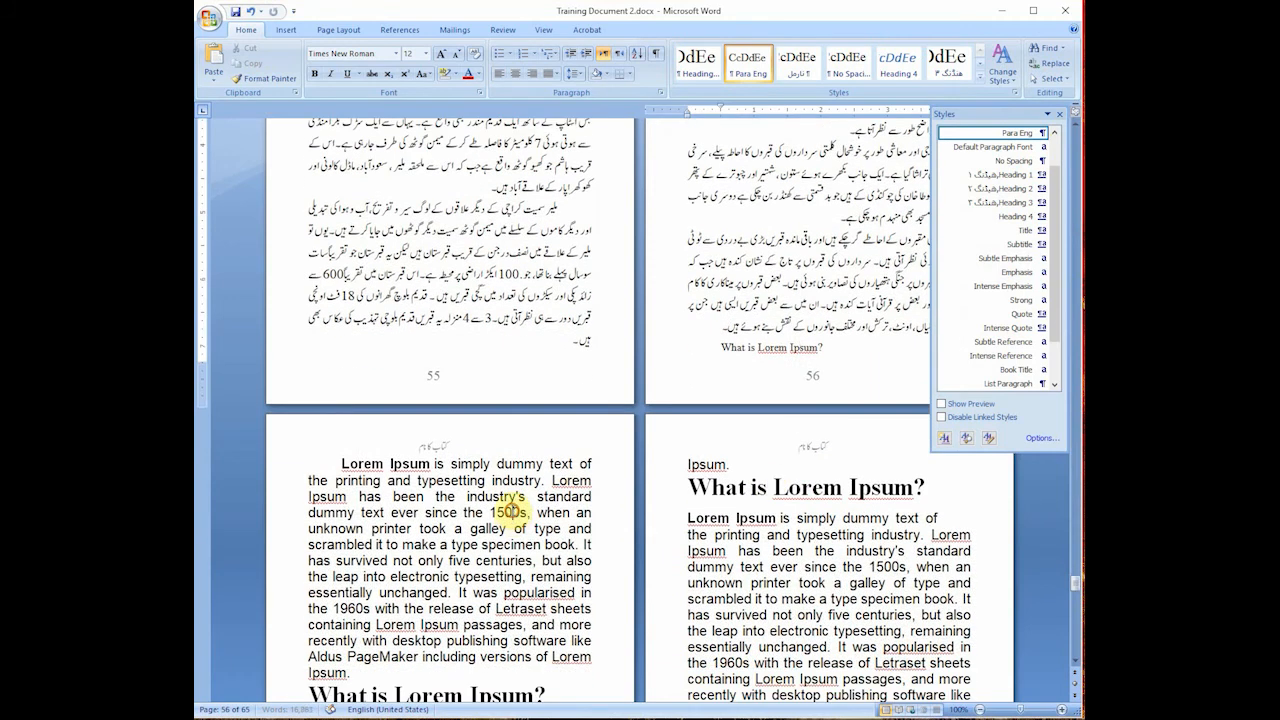
pyautogui.click(776, 347)
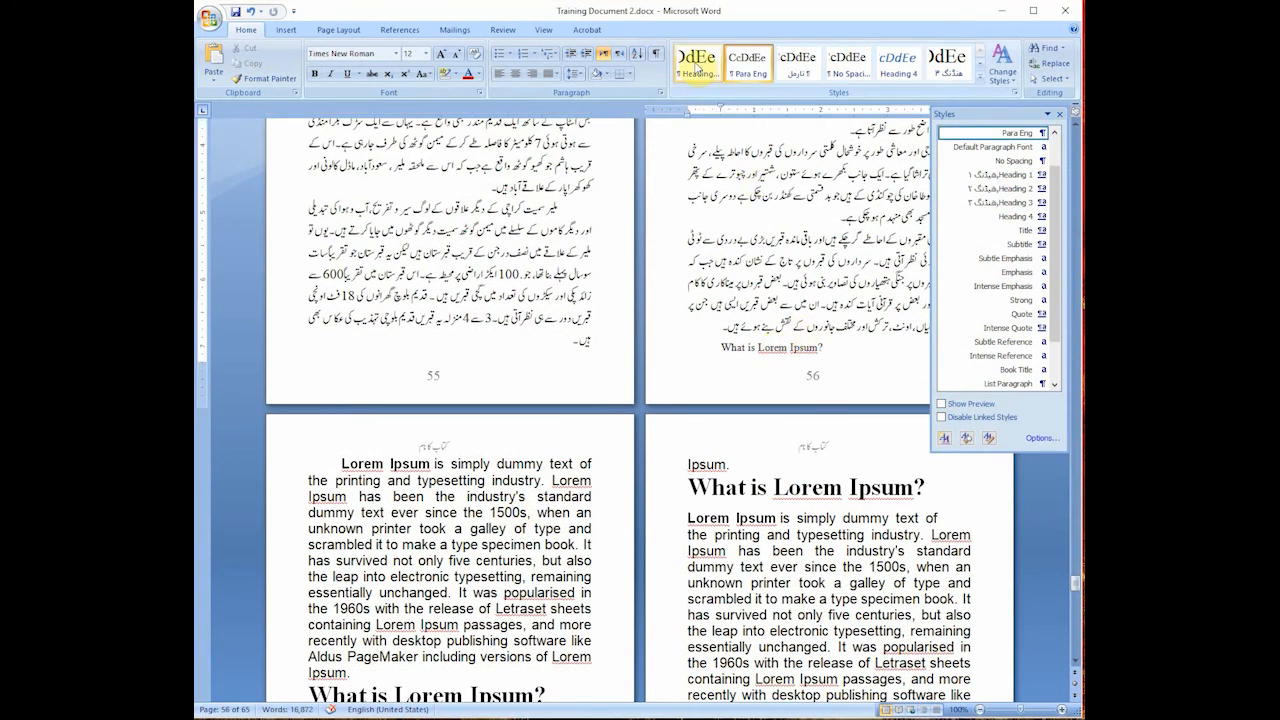
pyautogui.click(697, 70)
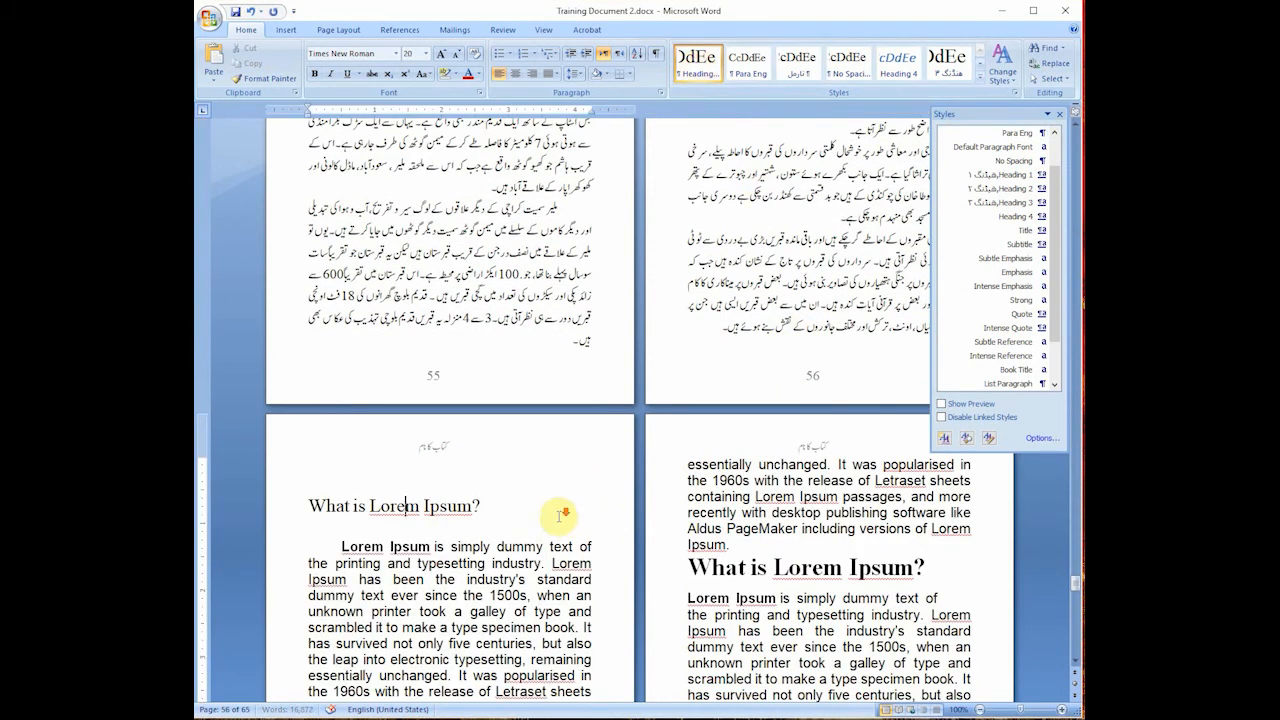
# Apply the Para Eng style to the whole English paragraph below the first "What is Lorem Ipsum?" heading.
pyautogui.scroll(-4, 562, 515)
pyautogui.tripleClick(463, 460)
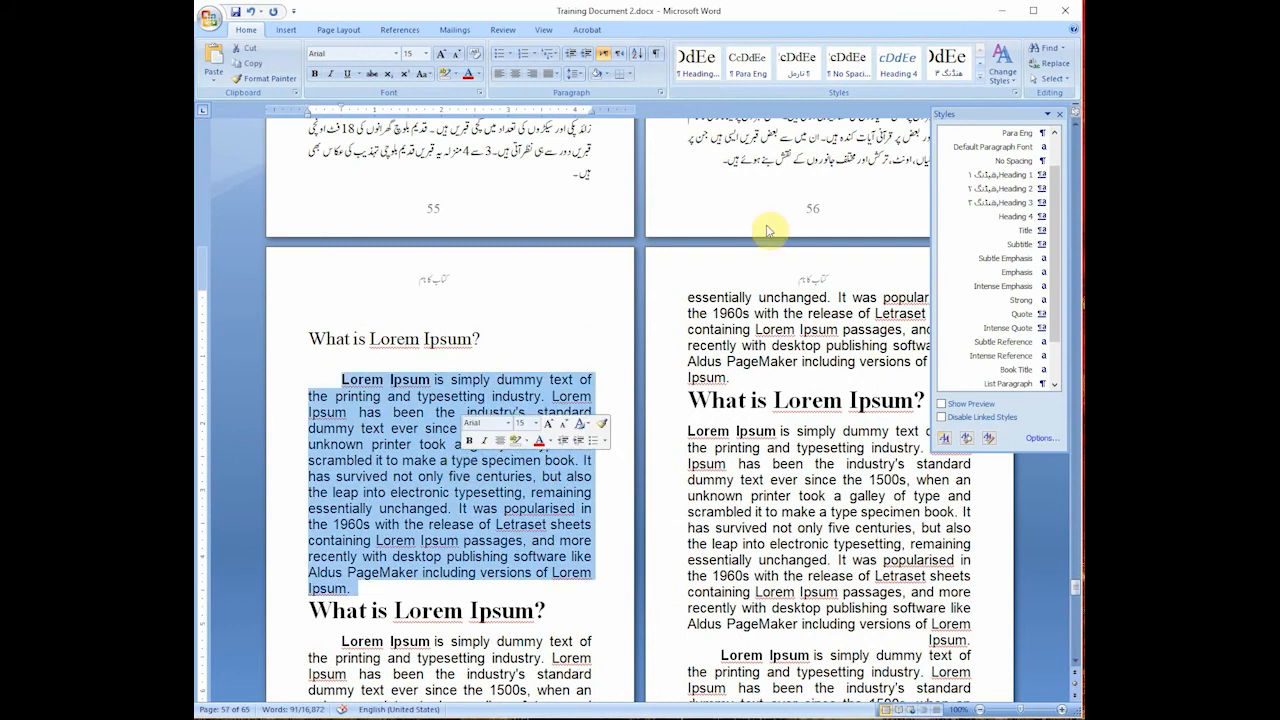
pyautogui.click(748, 62)
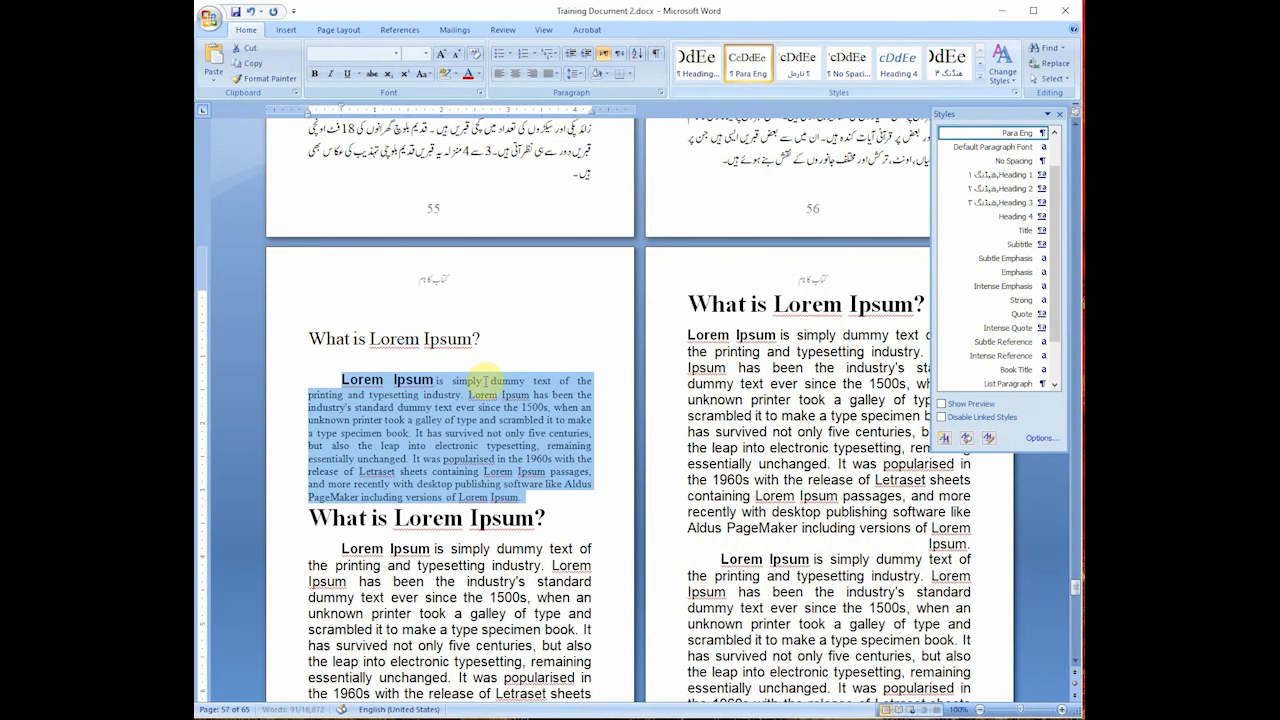
pyautogui.click(505, 427)
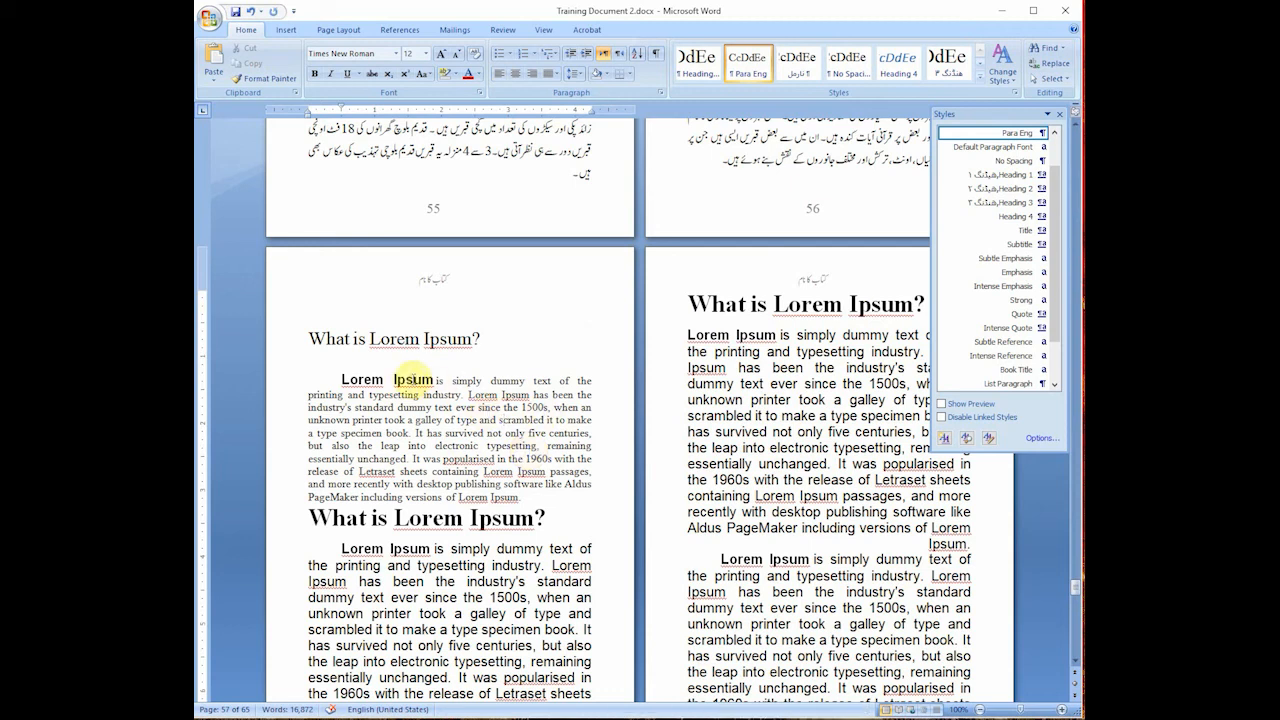
# Reapply the Para Eng style to the entire first English paragraph to clear the bold Arial formatting from its opening words.
pyautogui.click(400, 381)
pyautogui.tripleClick(356, 380)
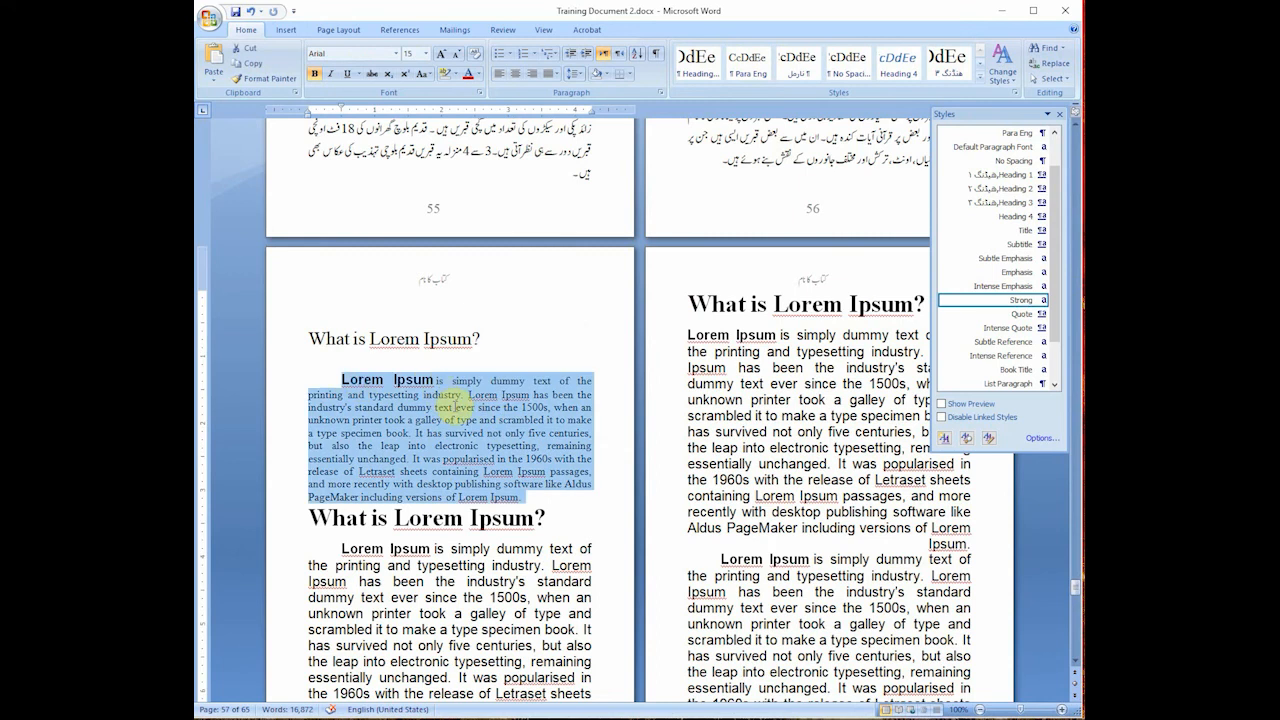
pyautogui.click(748, 62)
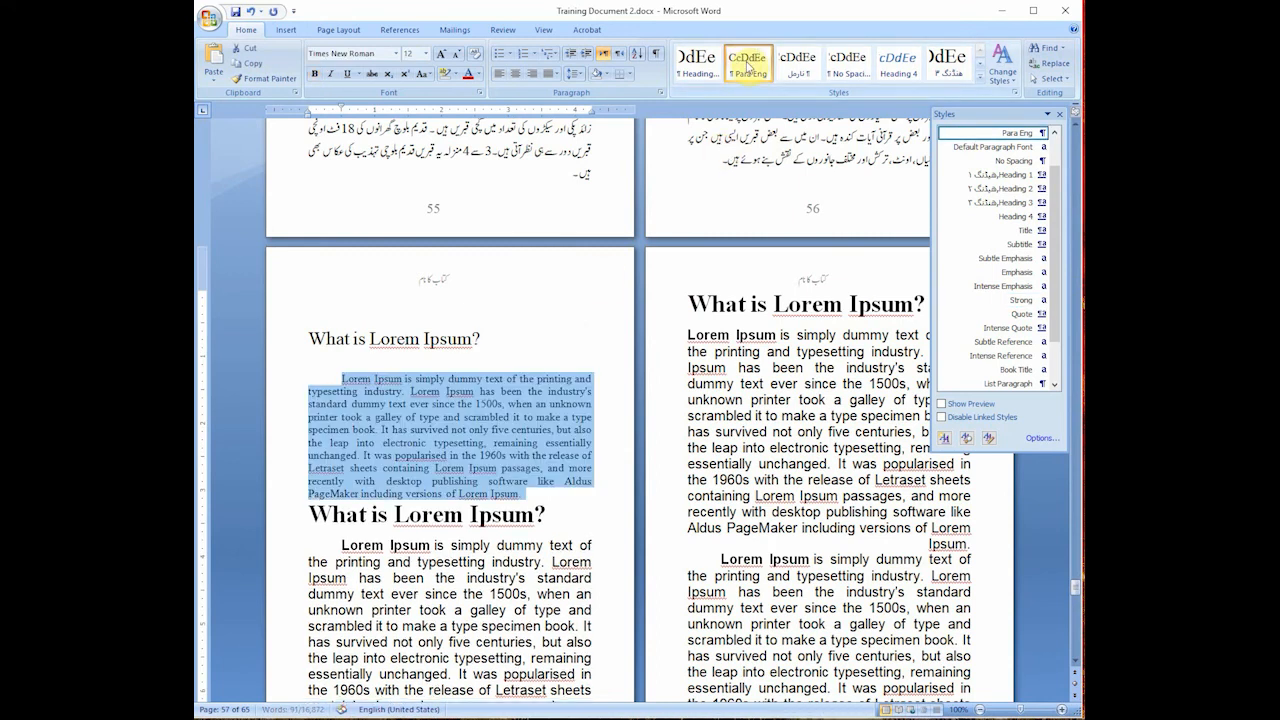
pyautogui.click(538, 380)
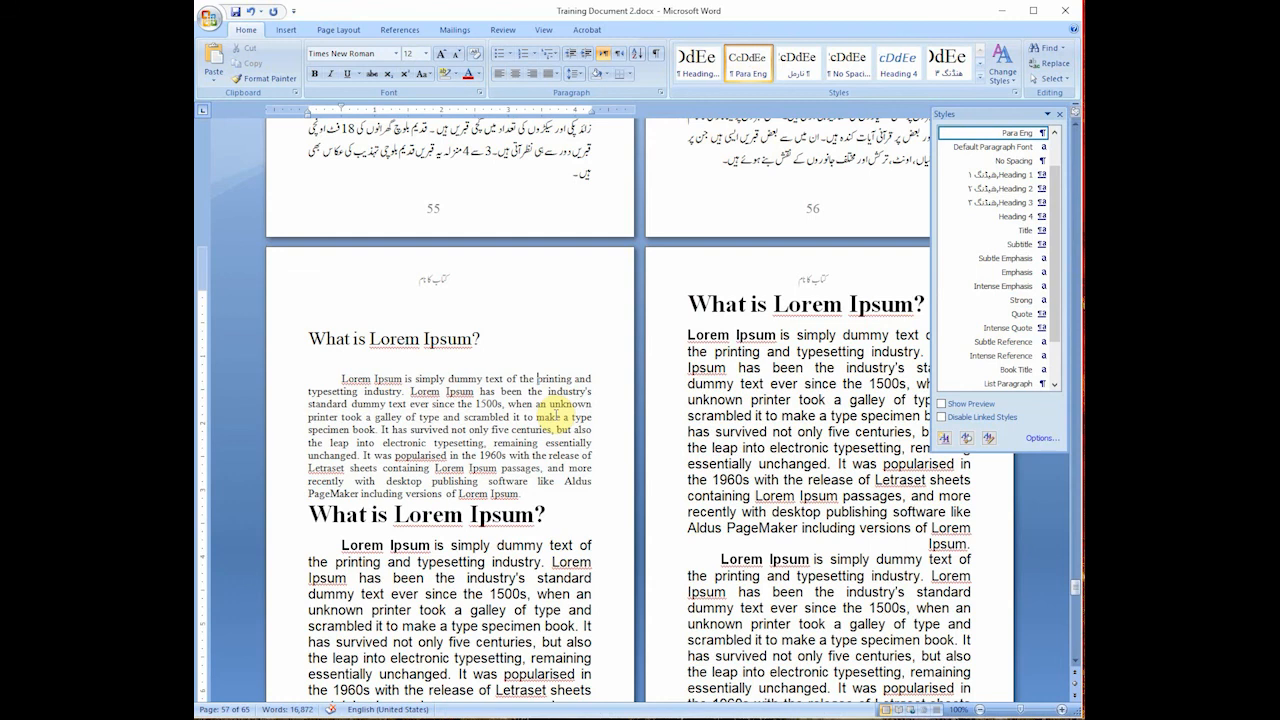
# Close the Styles pane and return to the Urdu text on page 56.
pyautogui.scroll(-3, 597, 445)
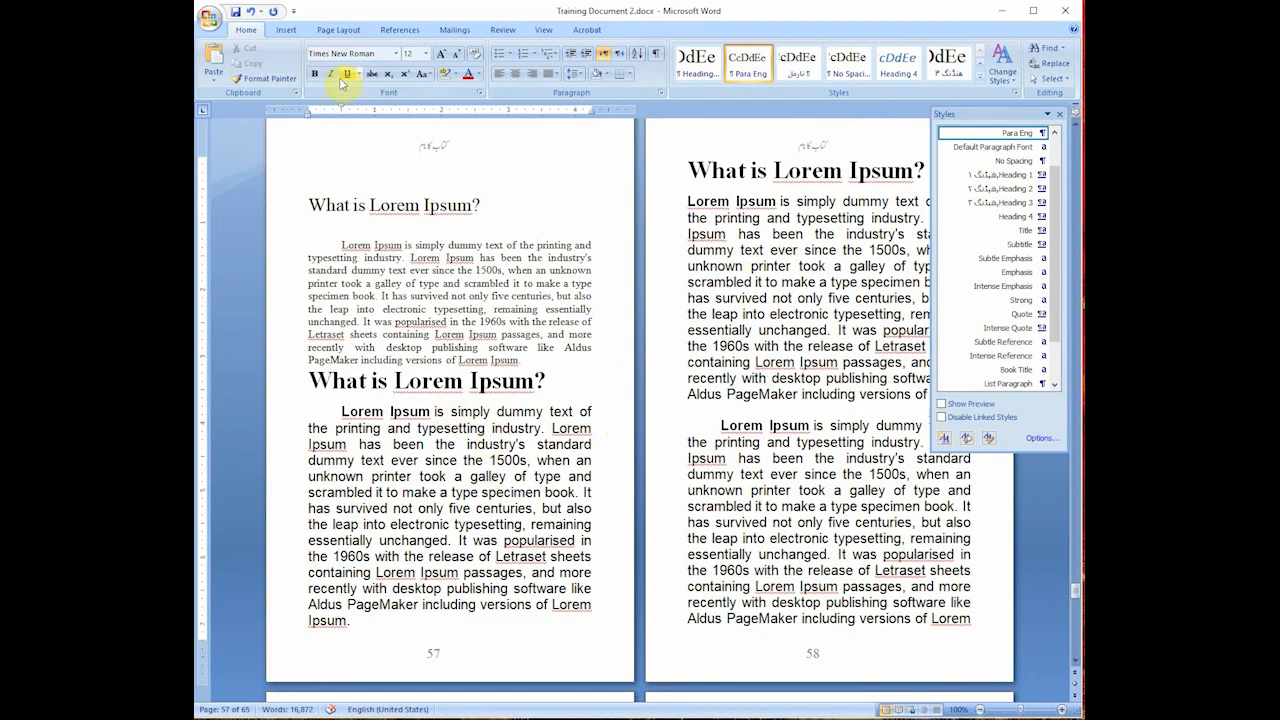
pyautogui.scroll(5, 490, 310)
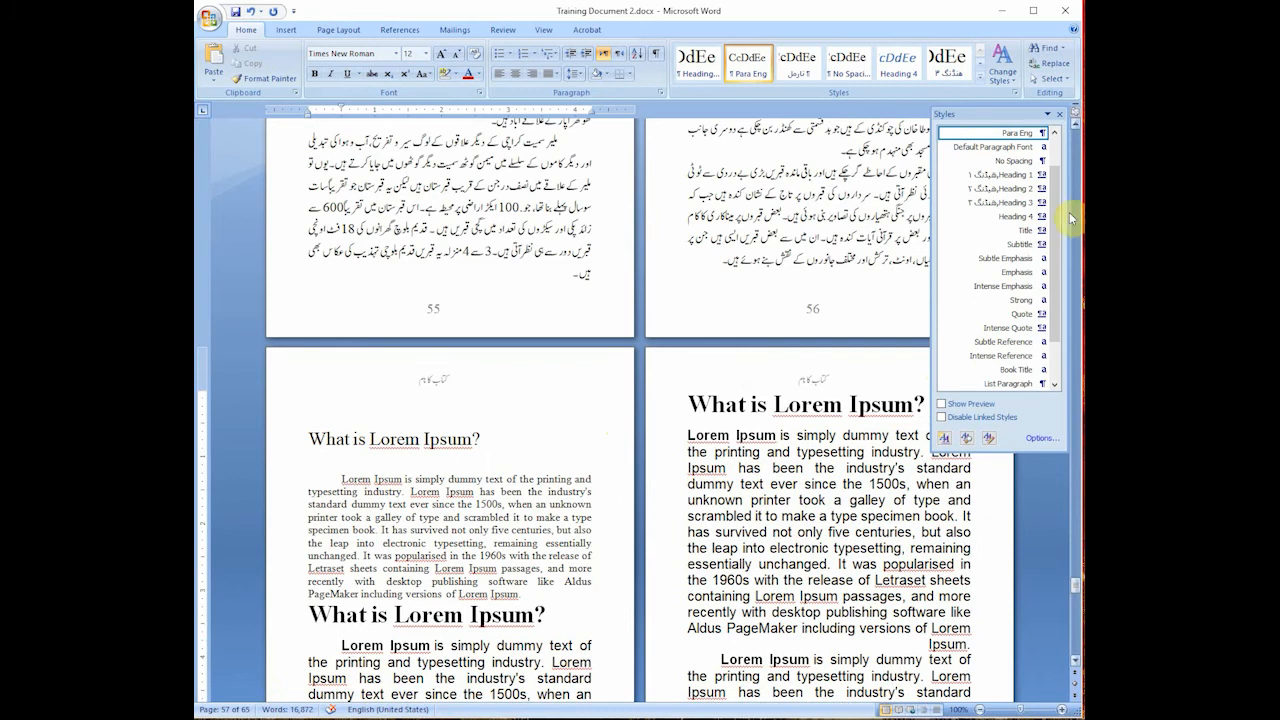
pyautogui.click(1060, 114)
pyautogui.click(908, 207)
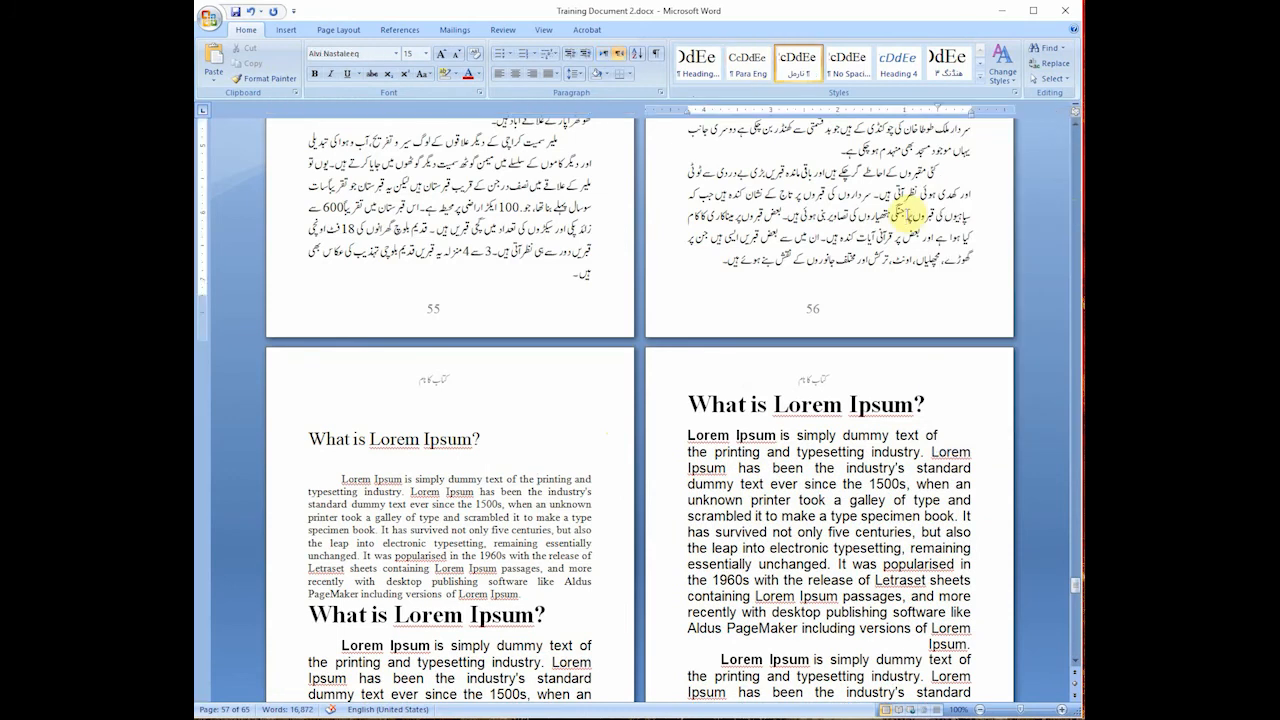
# In the topic list on the first page, remove the underline from "Drop Cap" and strike through "Table of Content".
pyautogui.hotkey('ctrl', 'Home')
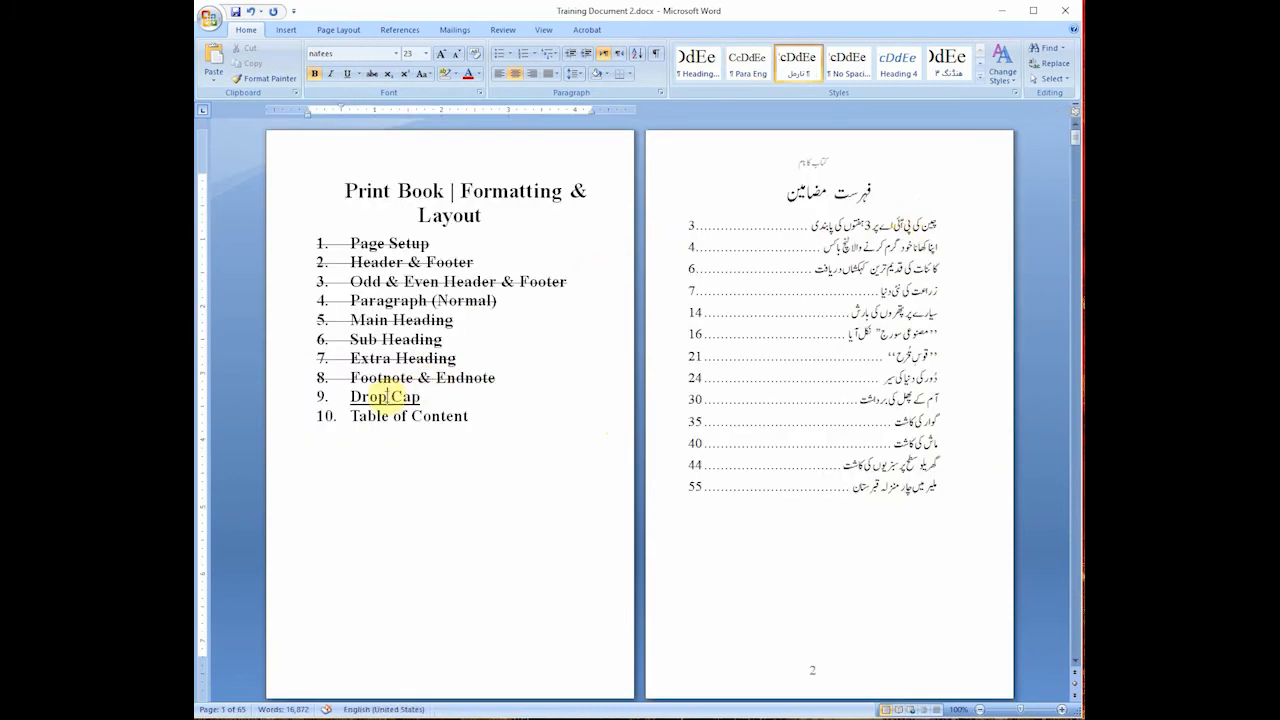
pyautogui.moveTo(428, 398); pyautogui.dragTo(386, 400)
pyautogui.click(347, 73)
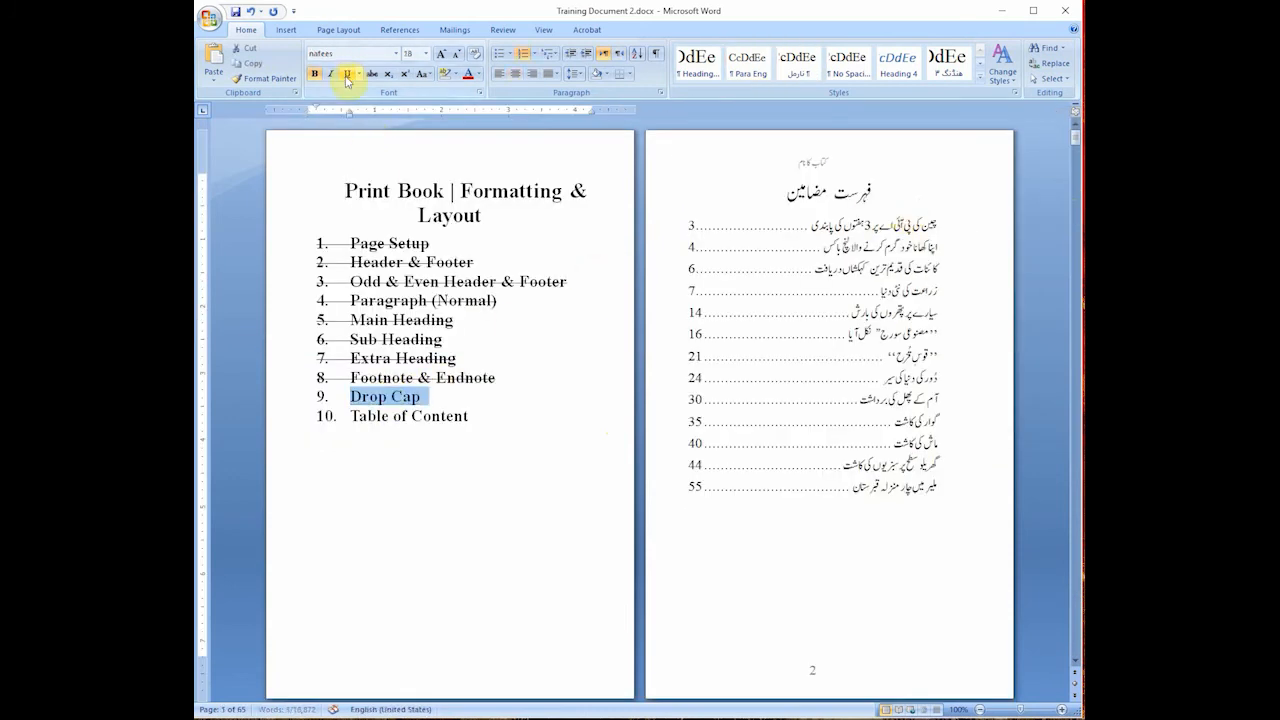
pyautogui.moveTo(472, 418); pyautogui.dragTo(352, 418)
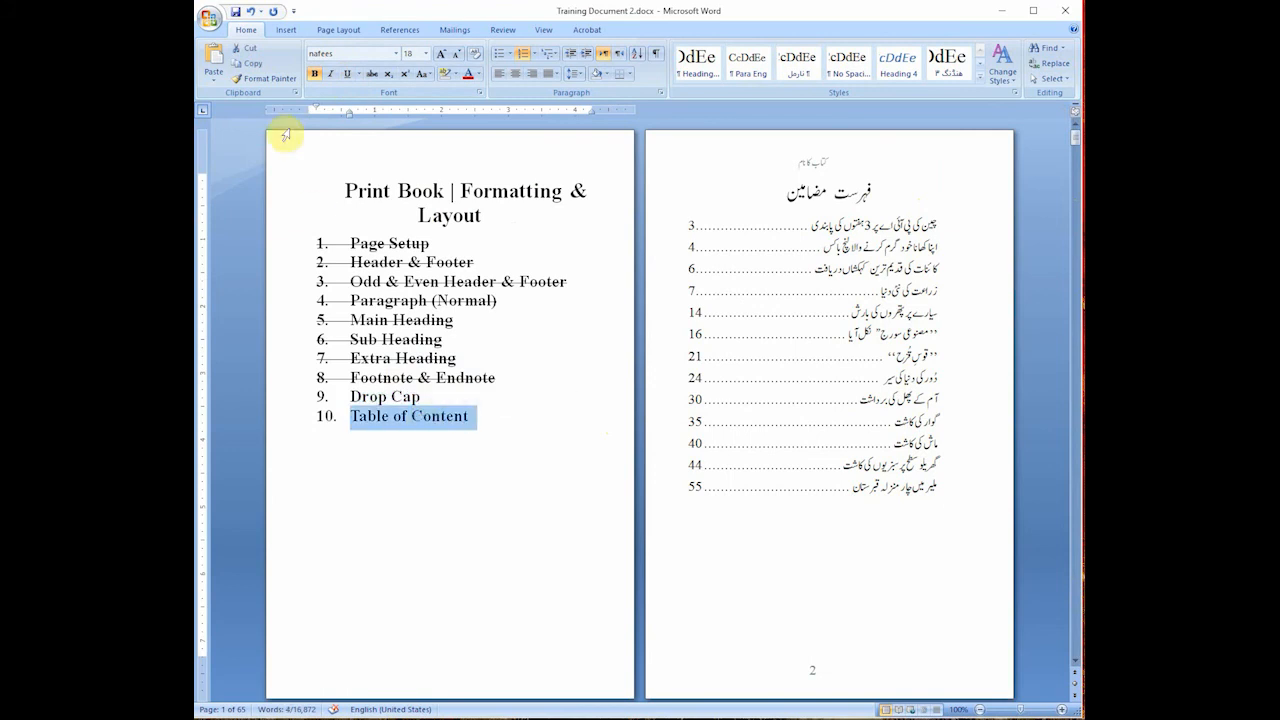
pyautogui.click(371, 73)
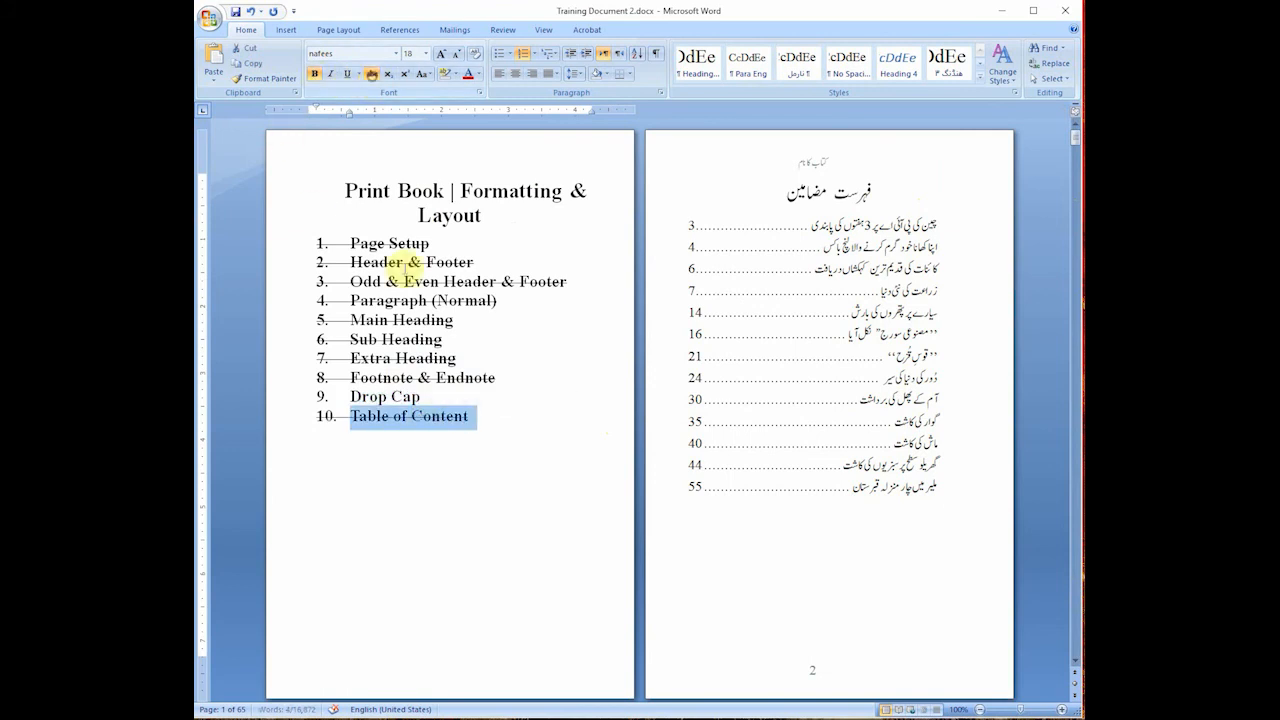
pyautogui.click(450, 432)
pyautogui.doubleClick(405, 398)
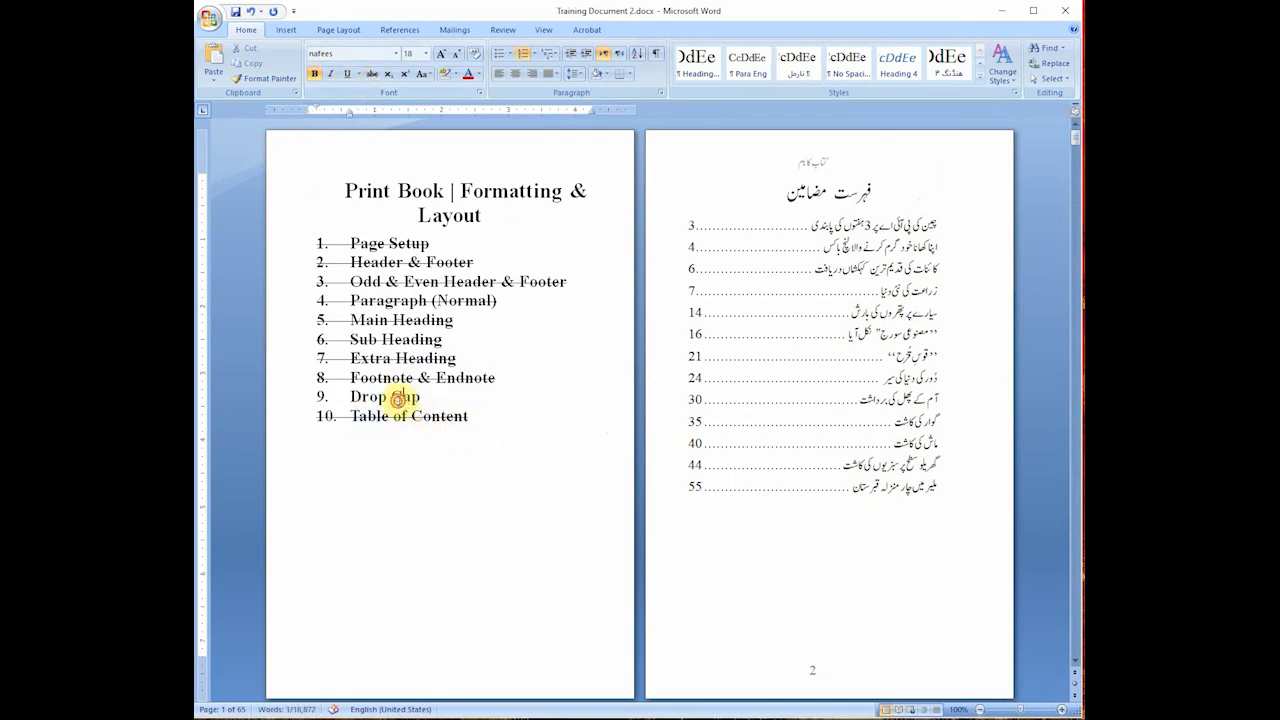
# Apply the Para Eng style to the last two English paragraphs at the end of the document.
pyautogui.hotkey('ctrl', 'End')
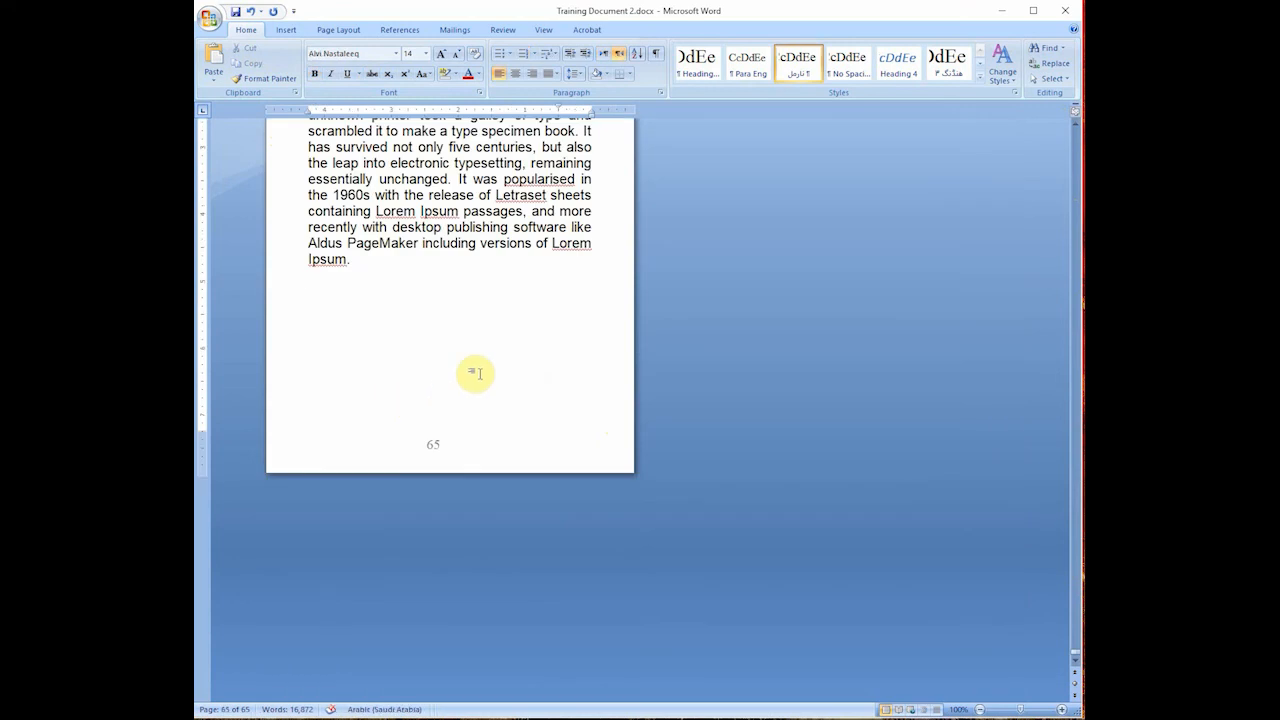
pyautogui.scroll(5, 480, 380)
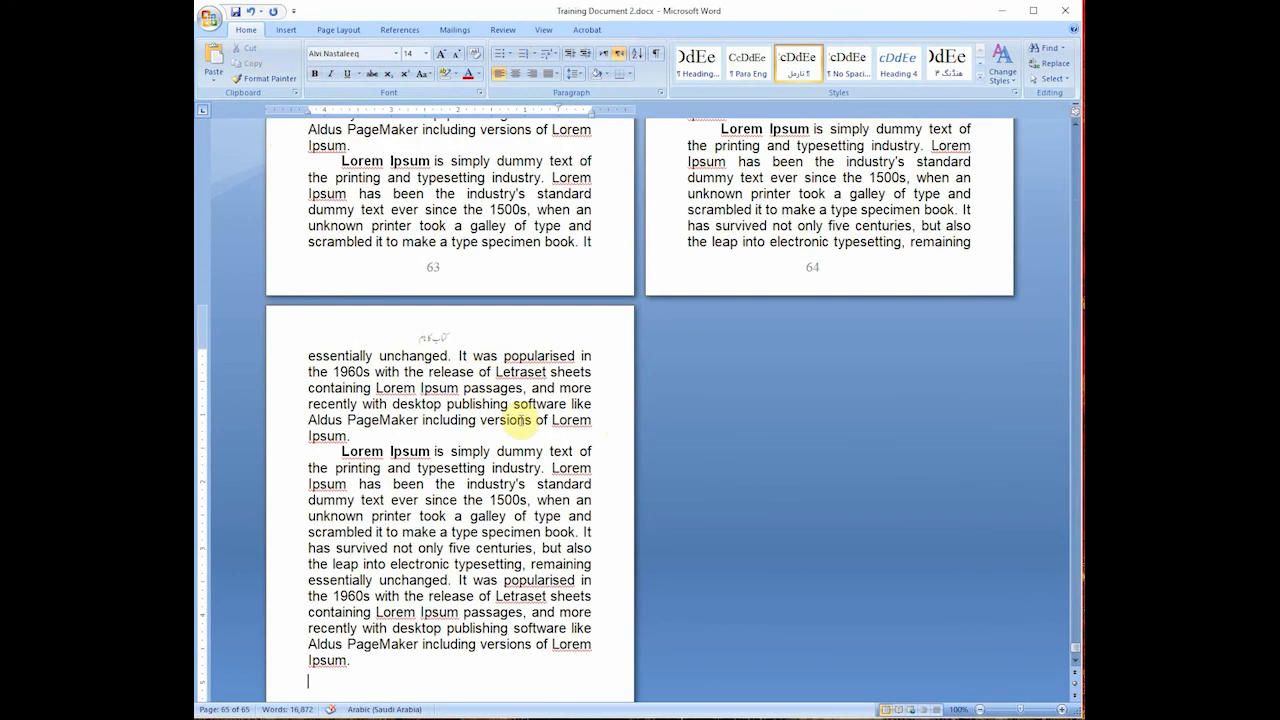
pyautogui.scroll(-1, 474, 455)
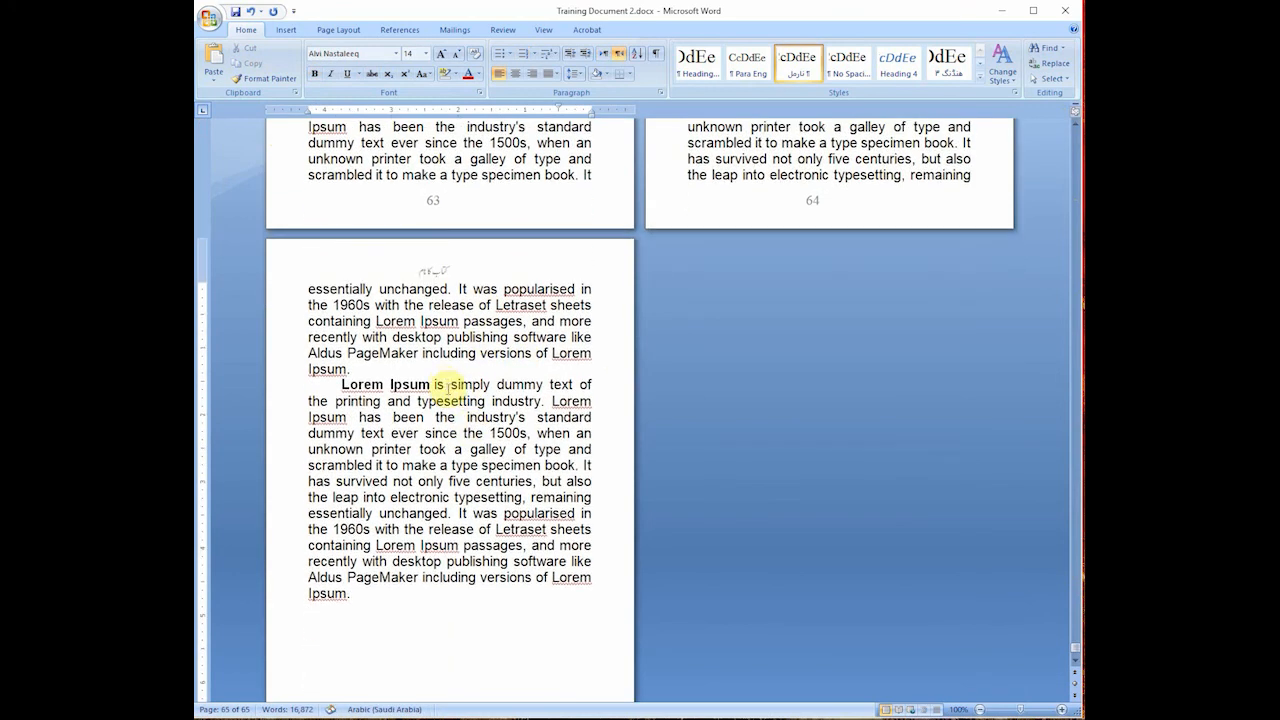
pyautogui.doubleClick(439, 384)
pyautogui.tripleClick(455, 400)
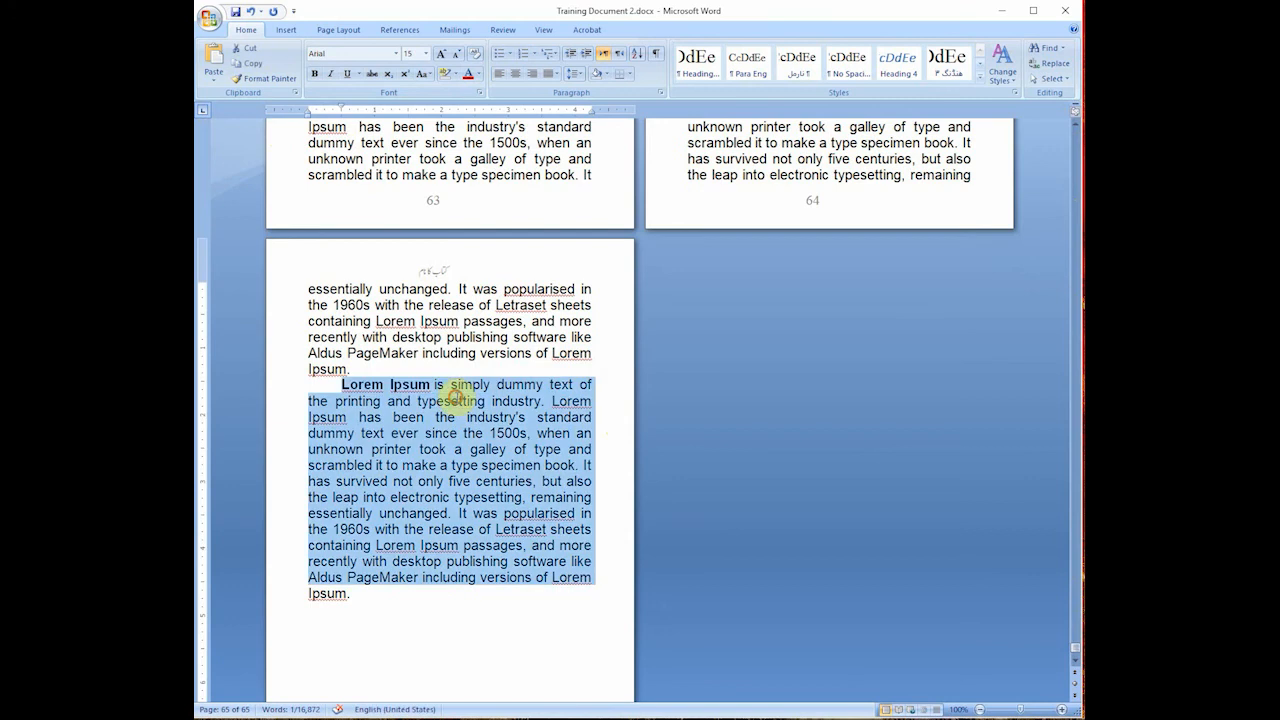
pyautogui.click(750, 76)
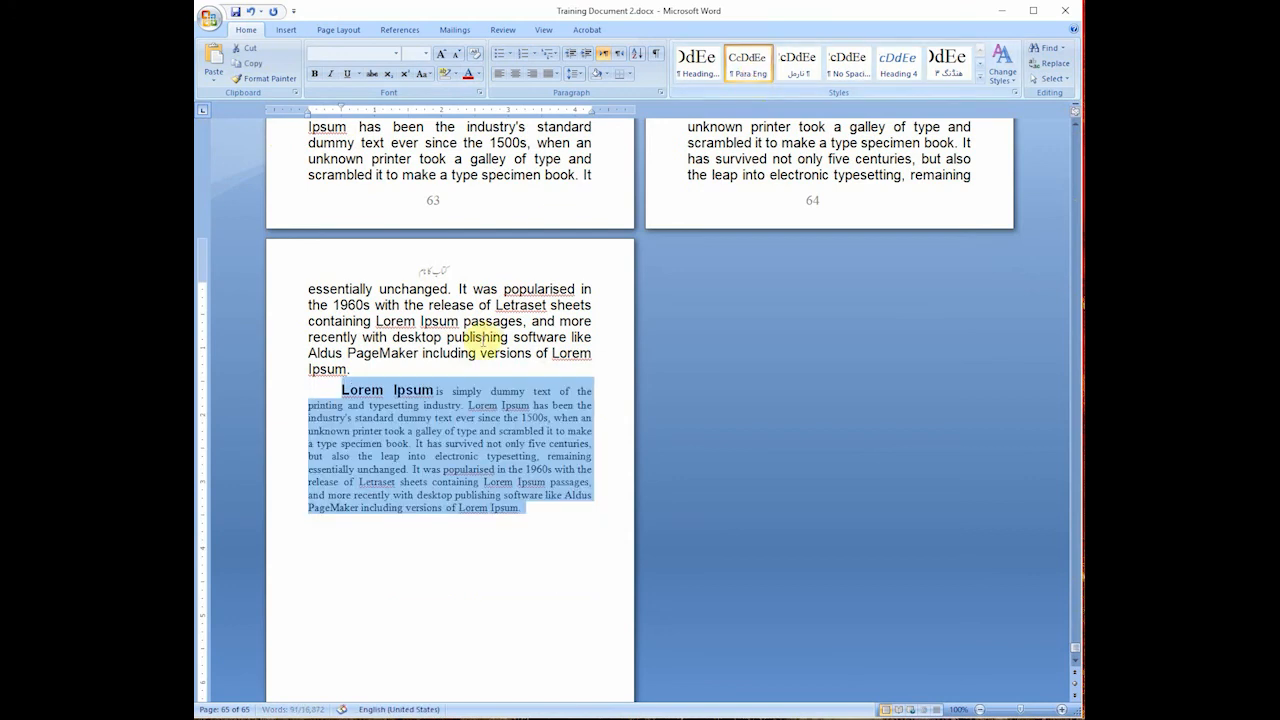
pyautogui.click(486, 321)
pyautogui.click(744, 64)
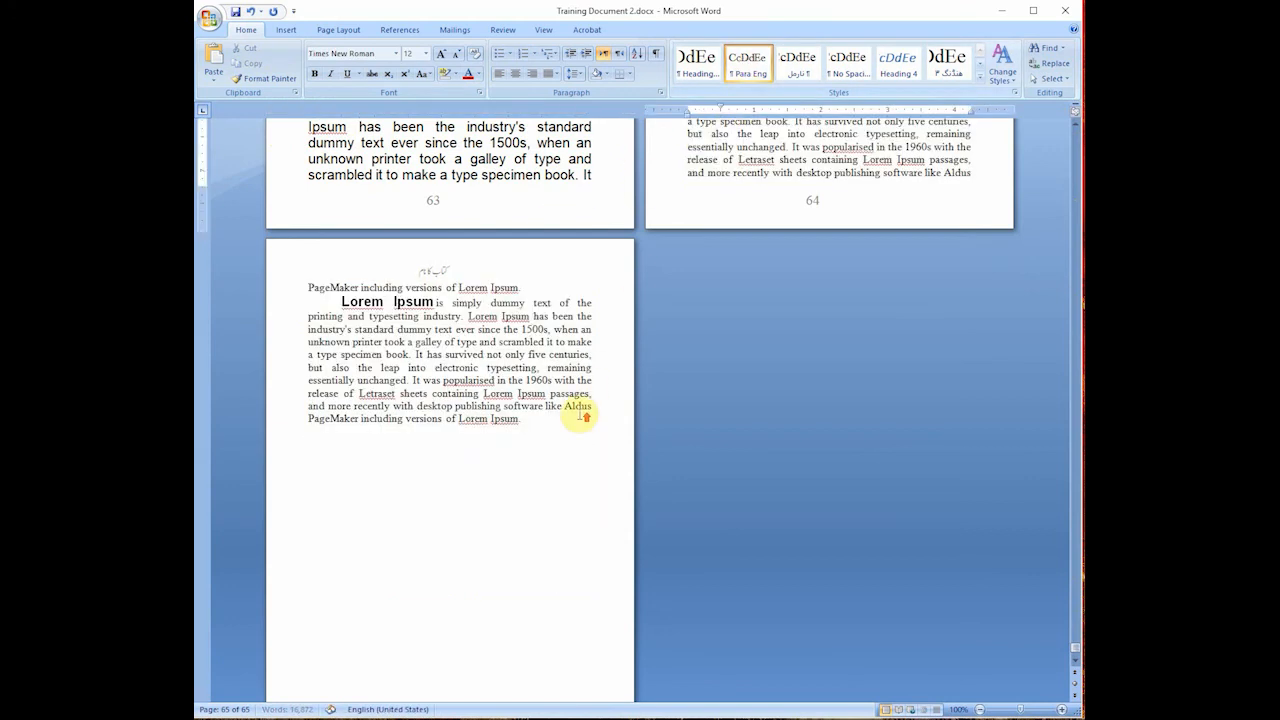
# Apply the Para Eng style to all English text from the paragraph under the second "What is Lorem Ipsum?" heading to the document's end.
pyautogui.scroll(8, 575, 420)
pyautogui.scroll(20, 785, 468)
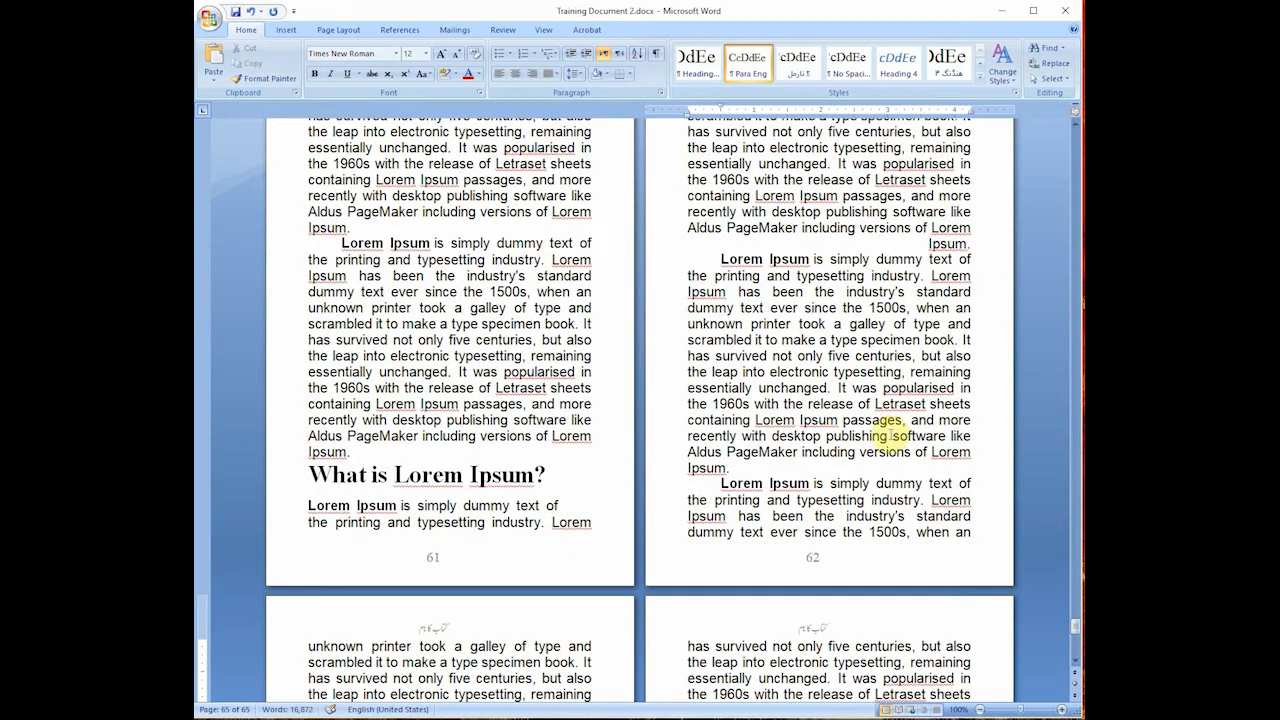
pyautogui.scroll(6, 887, 410)
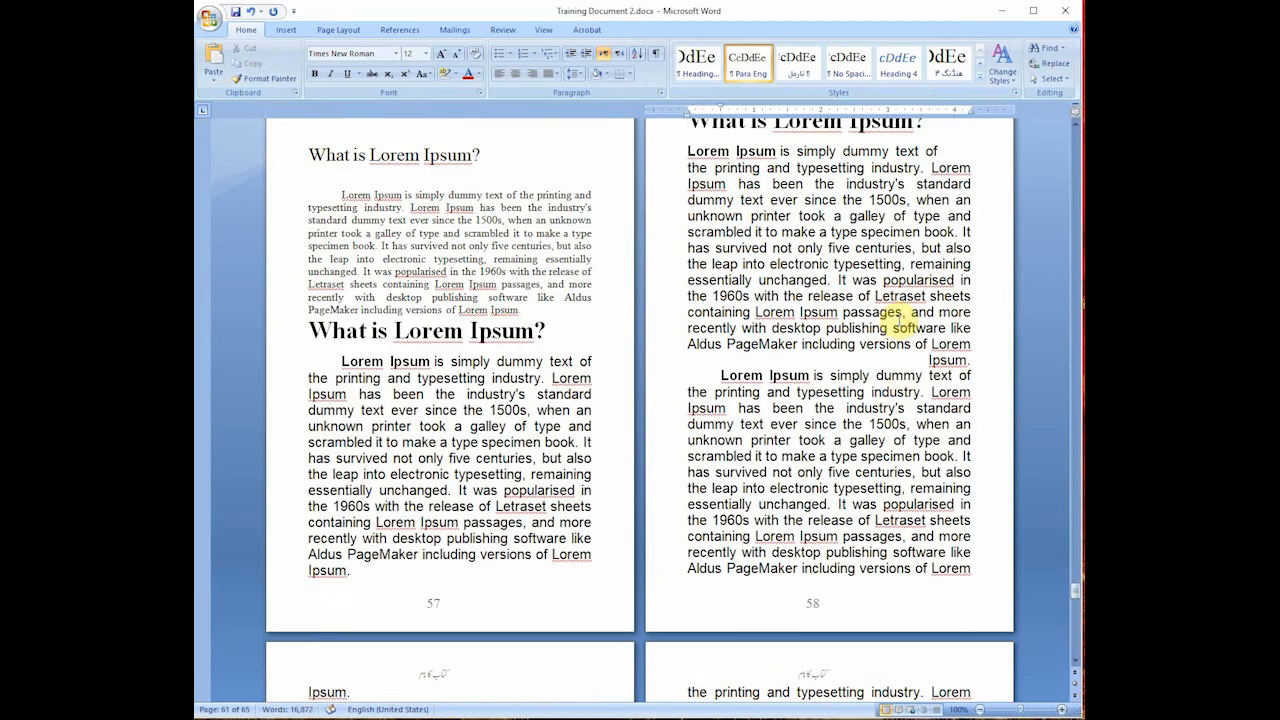
pyautogui.scroll(6, 905, 316)
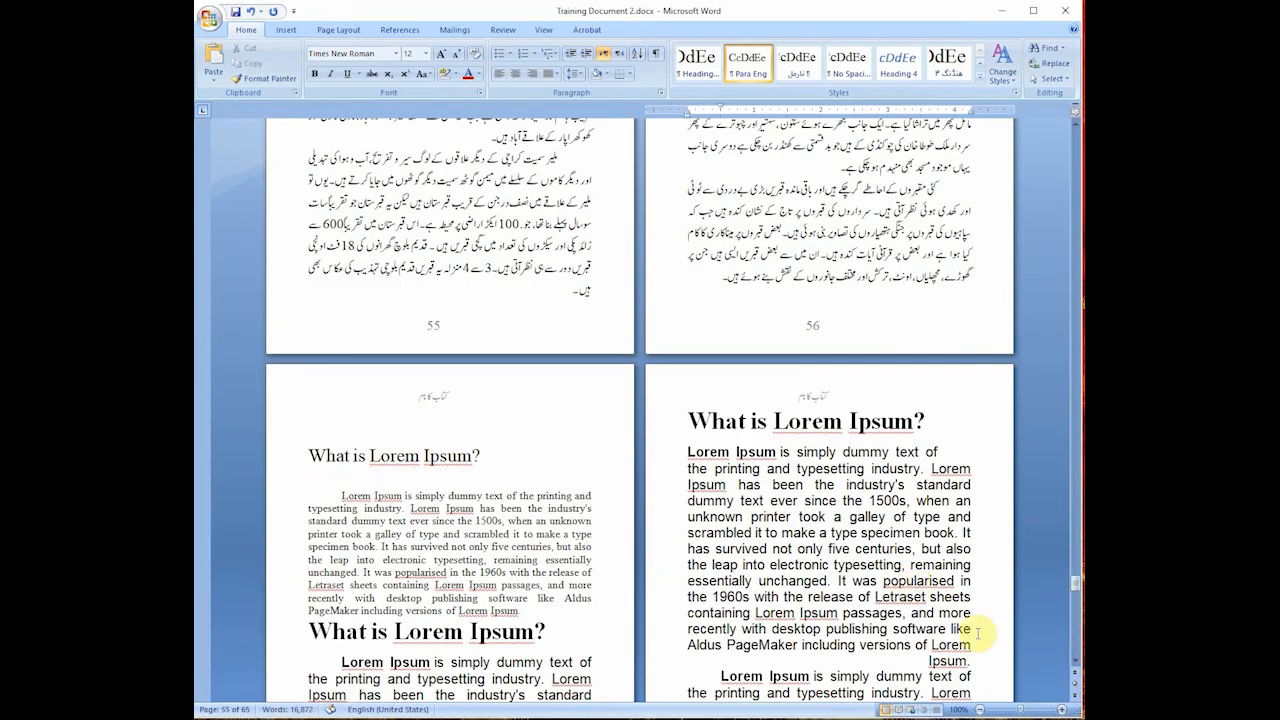
pyautogui.click(981, 711)
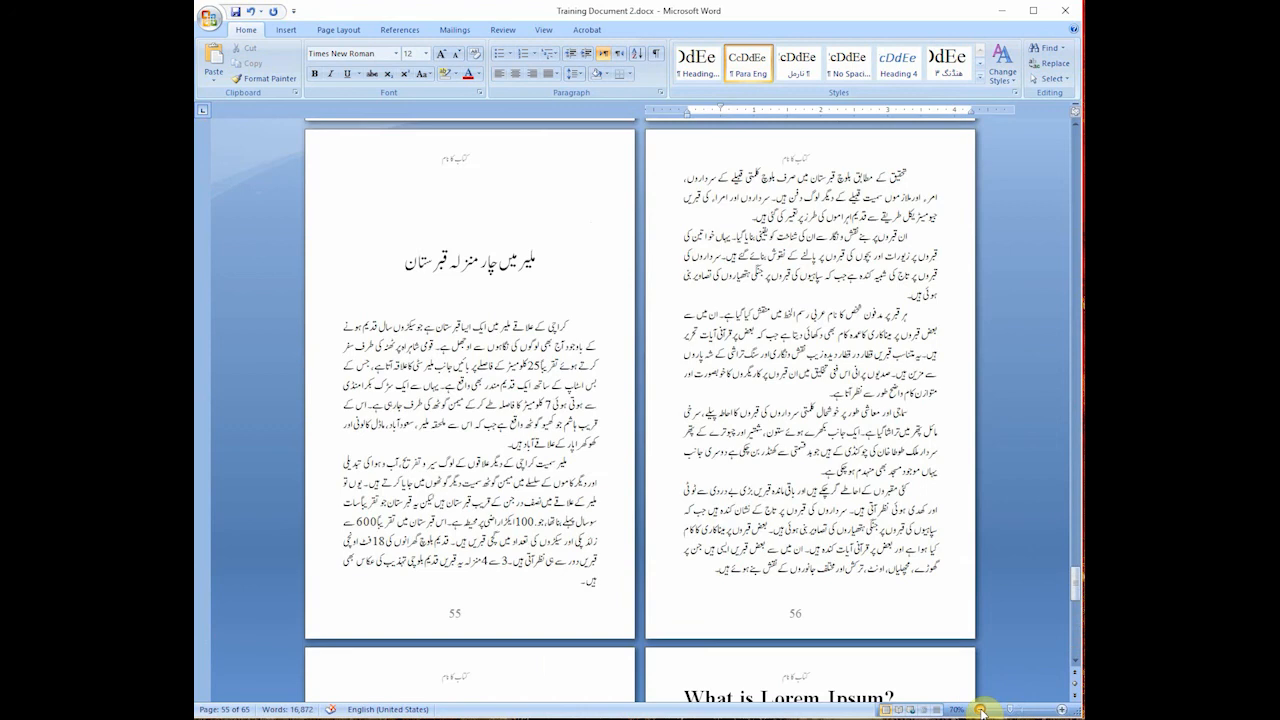
pyautogui.keyDown('ctrl'); pyautogui.scroll(-1, 912, 497); pyautogui.keyUp('ctrl')
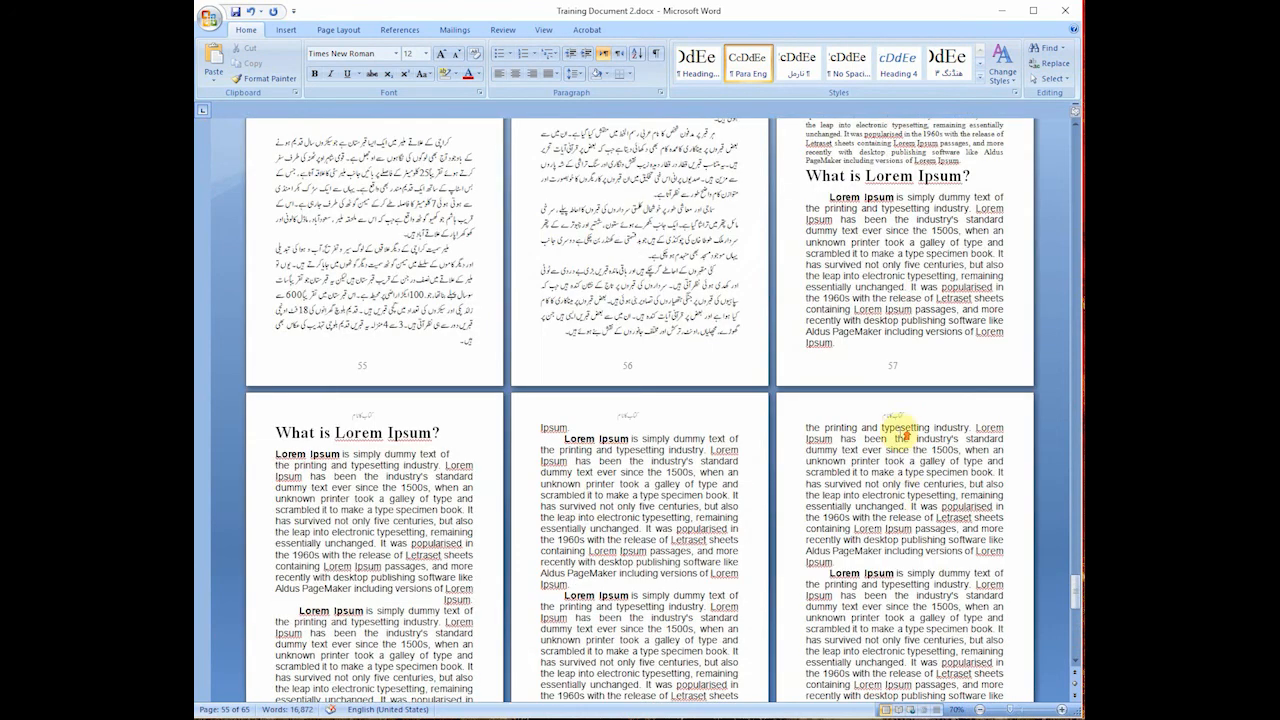
pyautogui.scroll(2, 900, 428)
pyautogui.scroll(2, 898, 348)
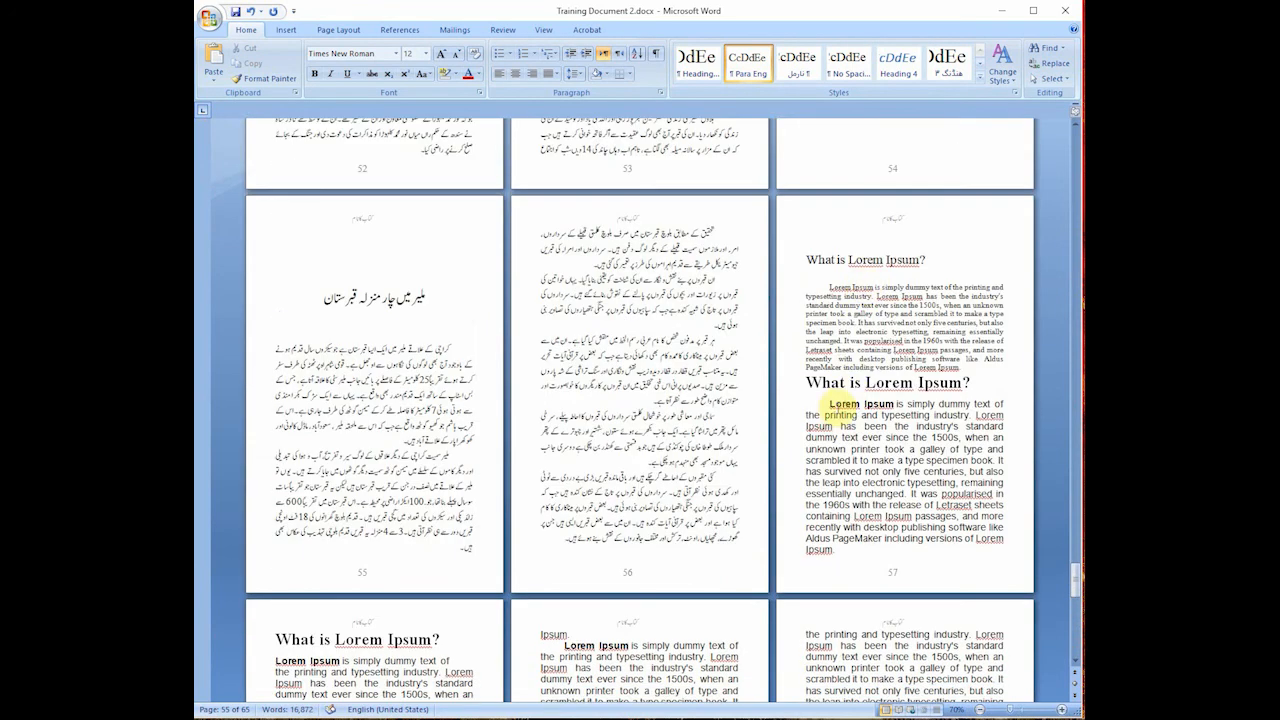
pyautogui.moveTo(830, 405); pyautogui.dragTo(922, 688)
pyautogui.click(747, 62)
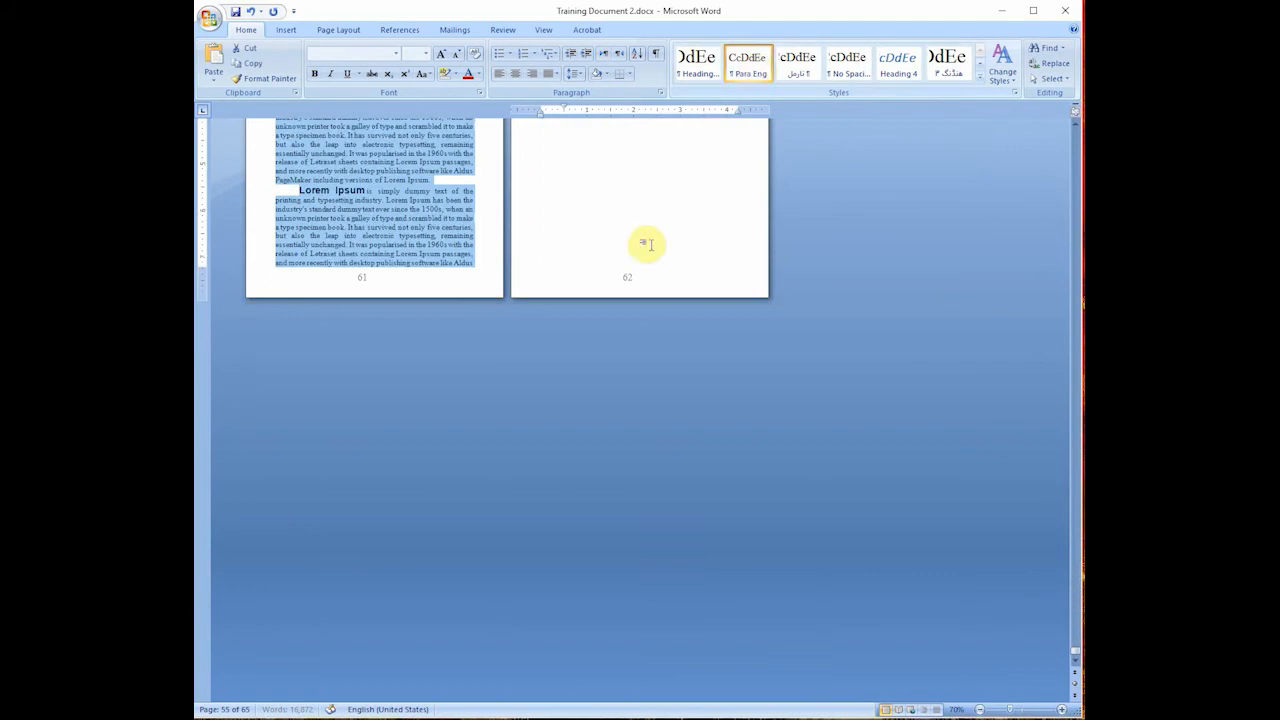
# Examine the restyled English pages from page 57 onward, comparing the formatting of their headings and paragraphs.
pyautogui.scroll(10, 652, 245)
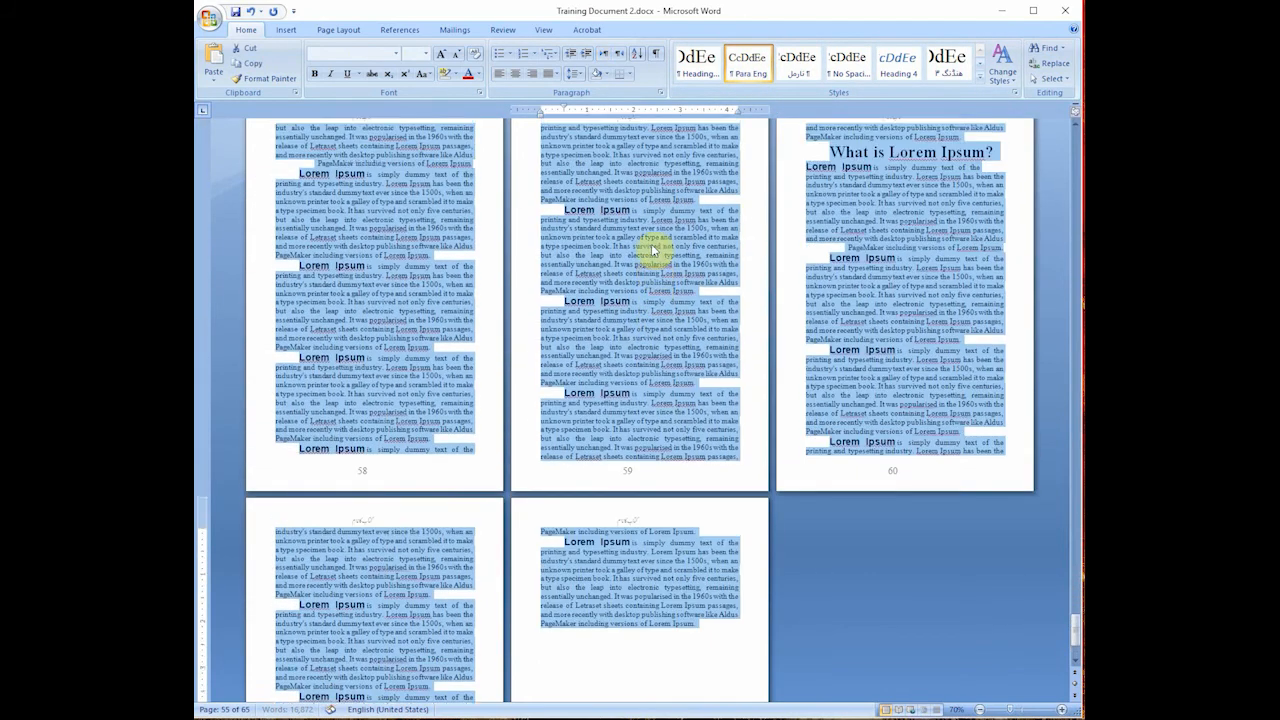
pyautogui.scroll(5, 908, 350)
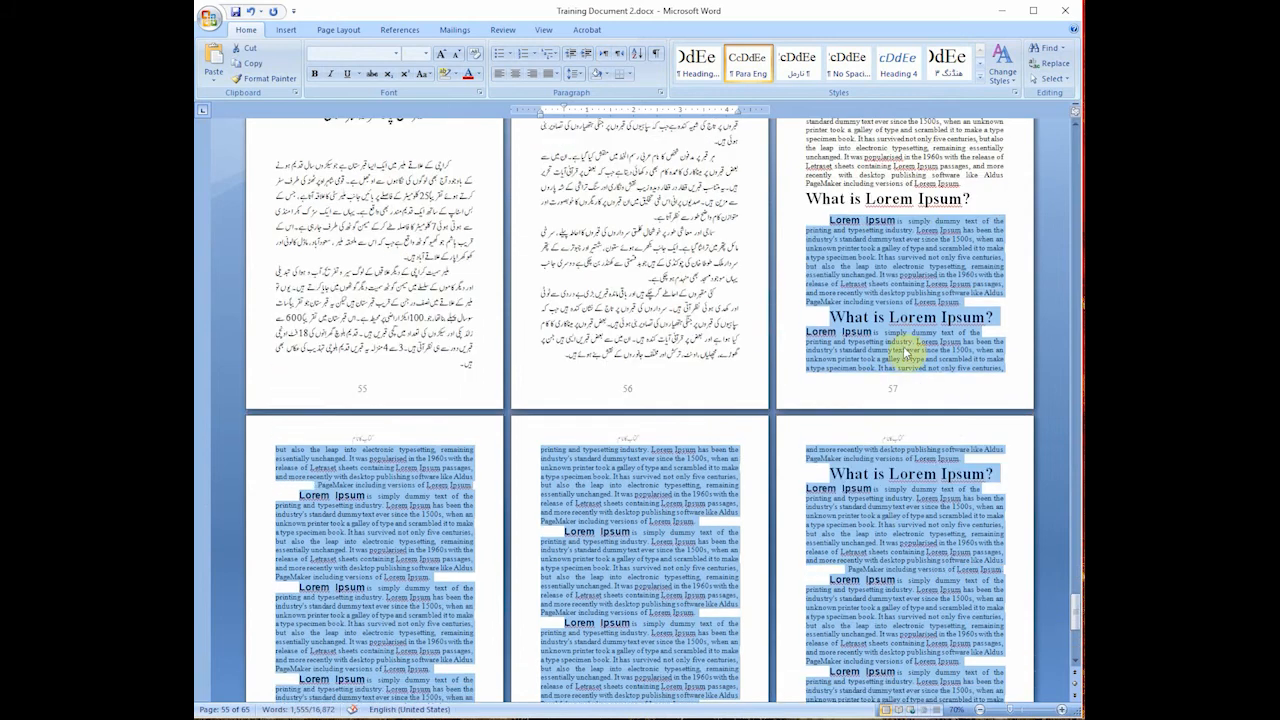
pyautogui.click(935, 438)
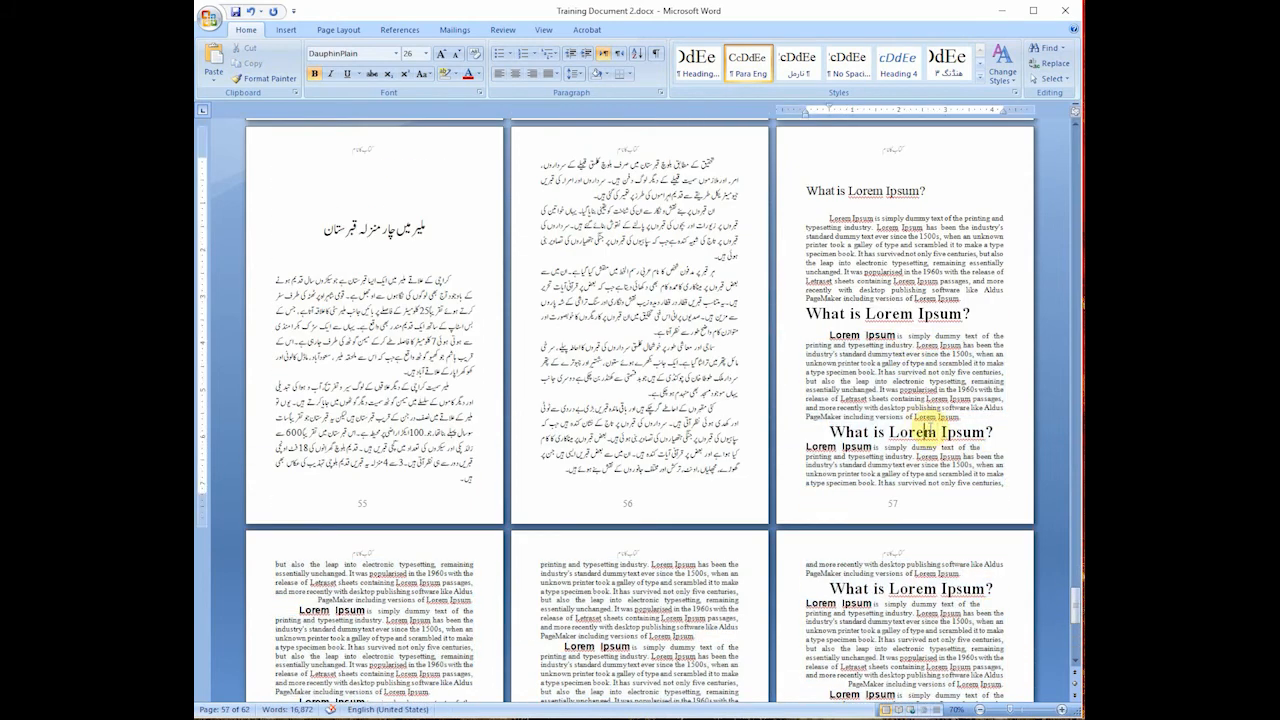
pyautogui.scroll(2, 900, 293)
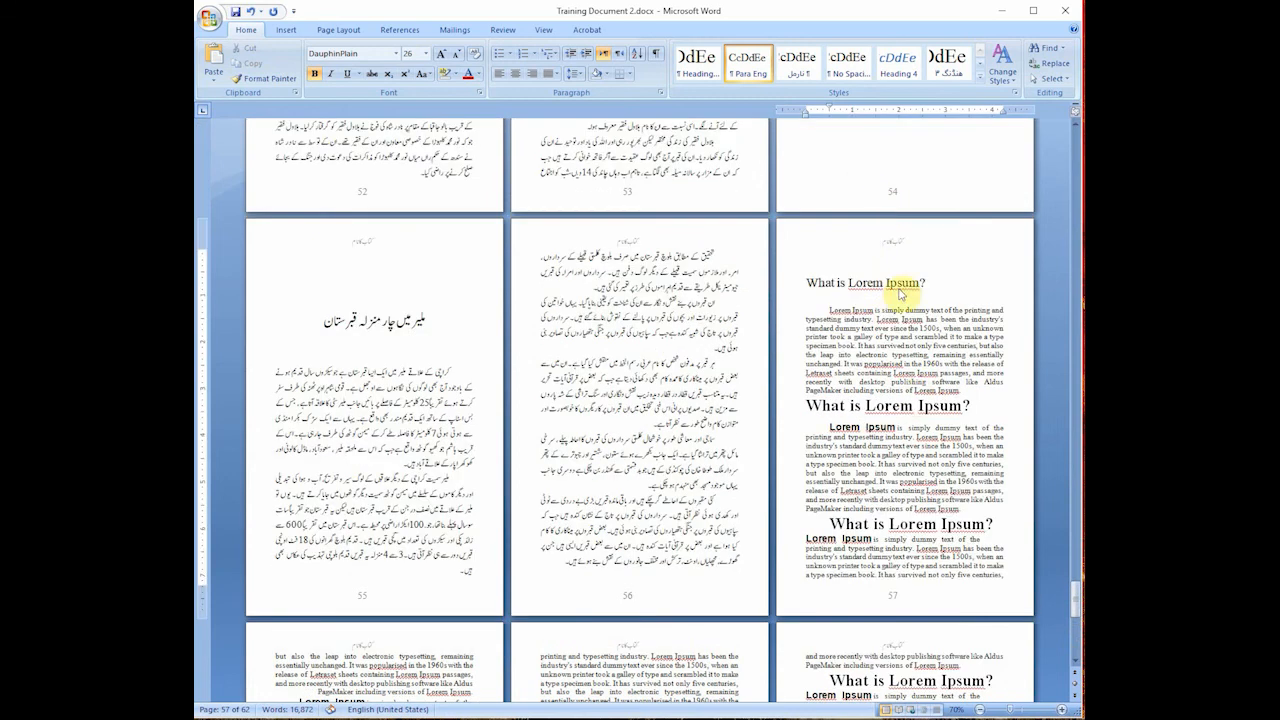
pyautogui.click(915, 405)
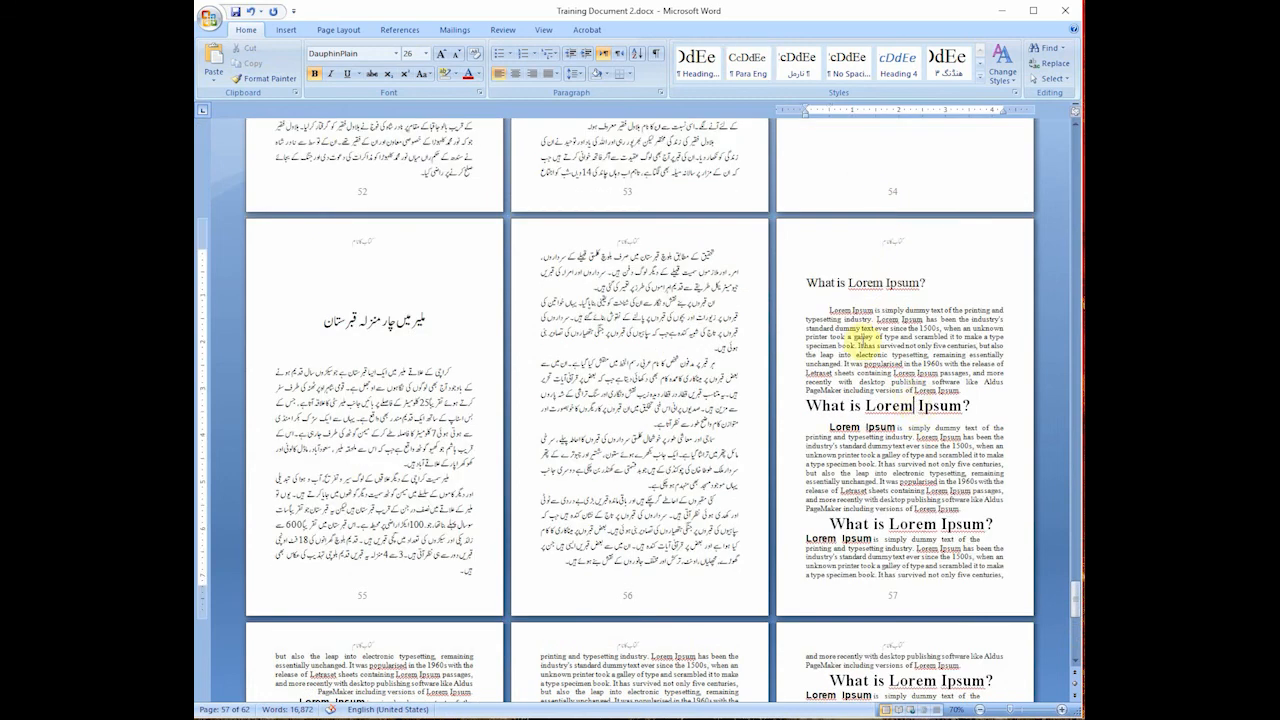
pyautogui.scroll(-2, 862, 328)
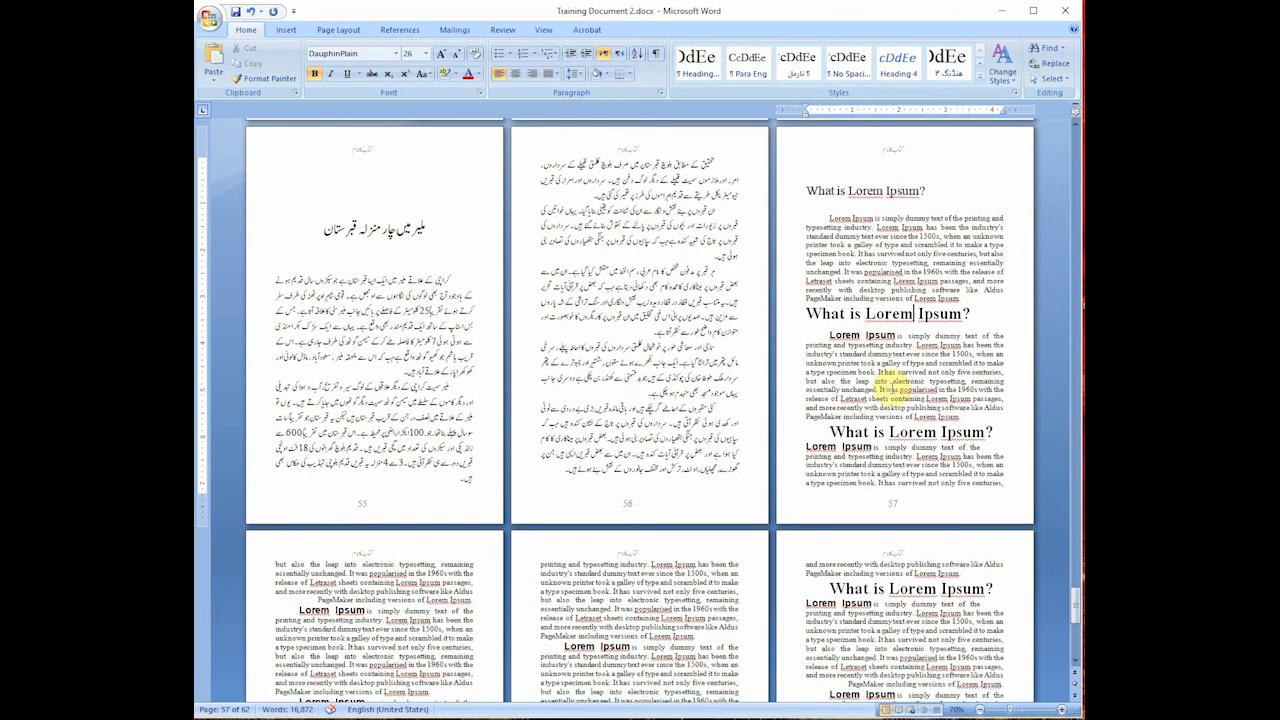
pyautogui.scroll(-2, 886, 372)
pyautogui.scroll(-3, 888, 390)
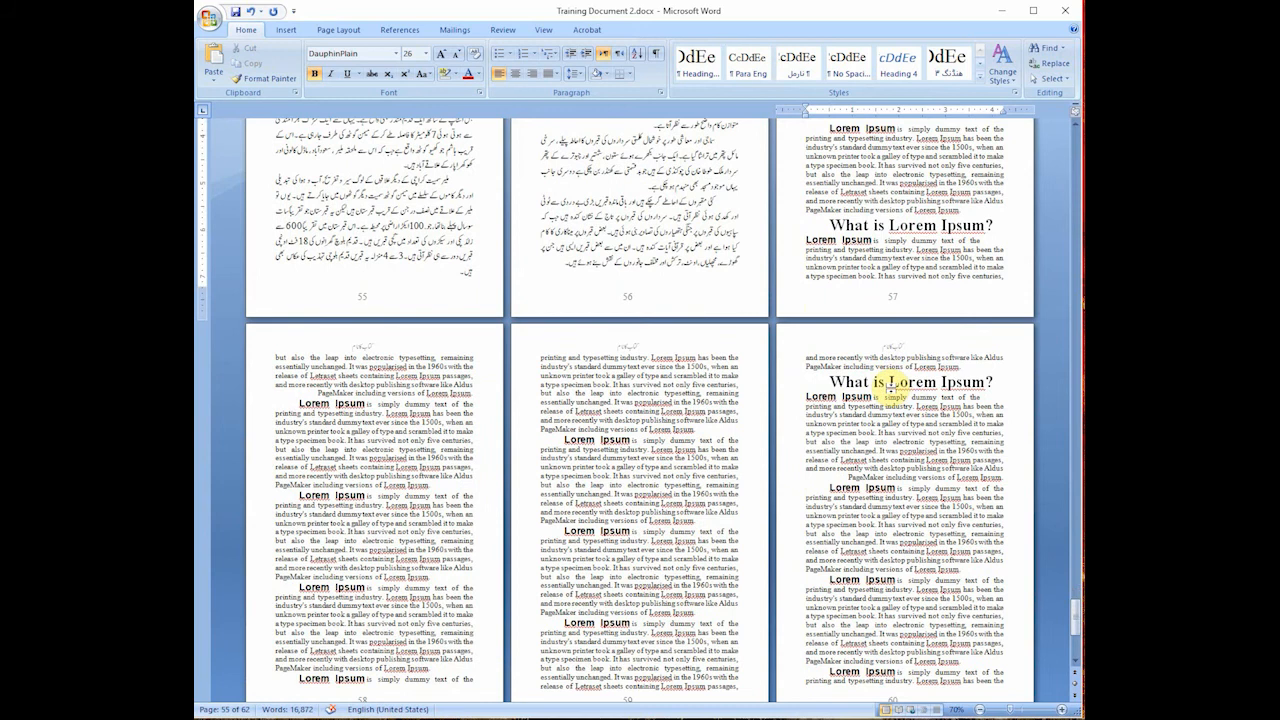
pyautogui.scroll(3, 889, 390)
# Select the whole first English paragraph on page 57 and enlarge the page view to 110%.
pyautogui.doubleClick(880, 285)
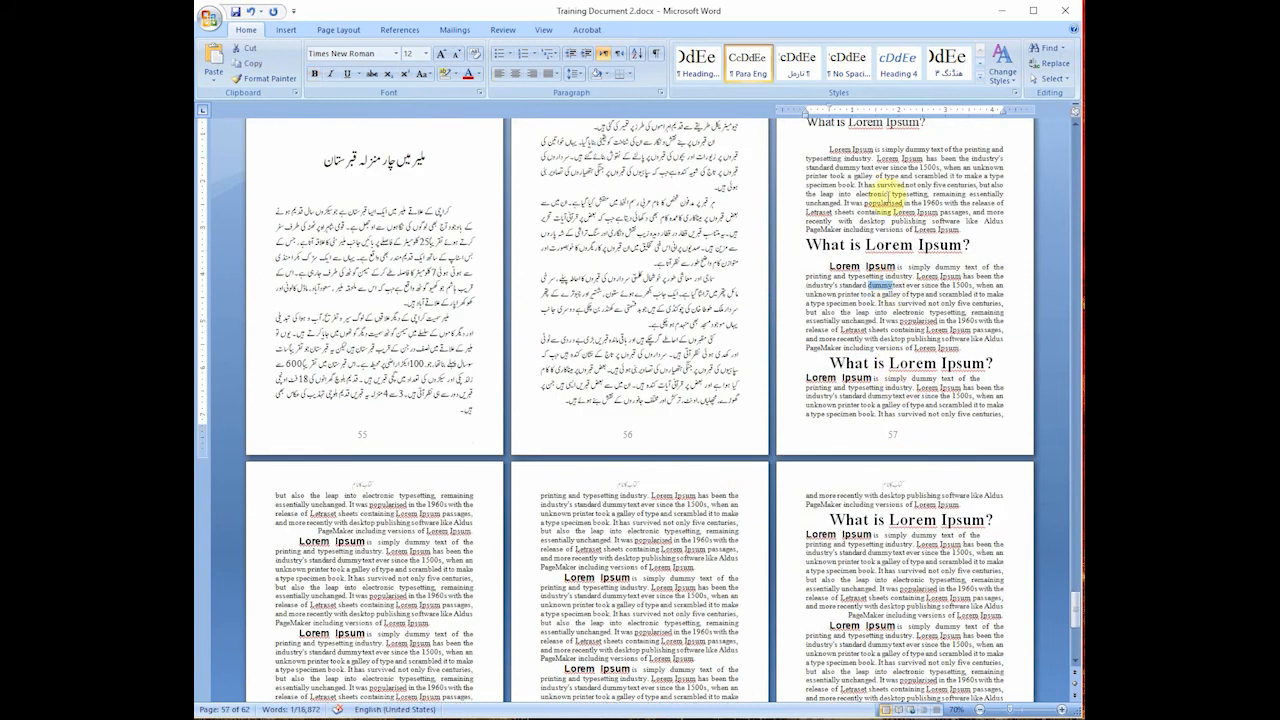
pyautogui.doubleClick(882, 193)
pyautogui.tripleClick(885, 193)
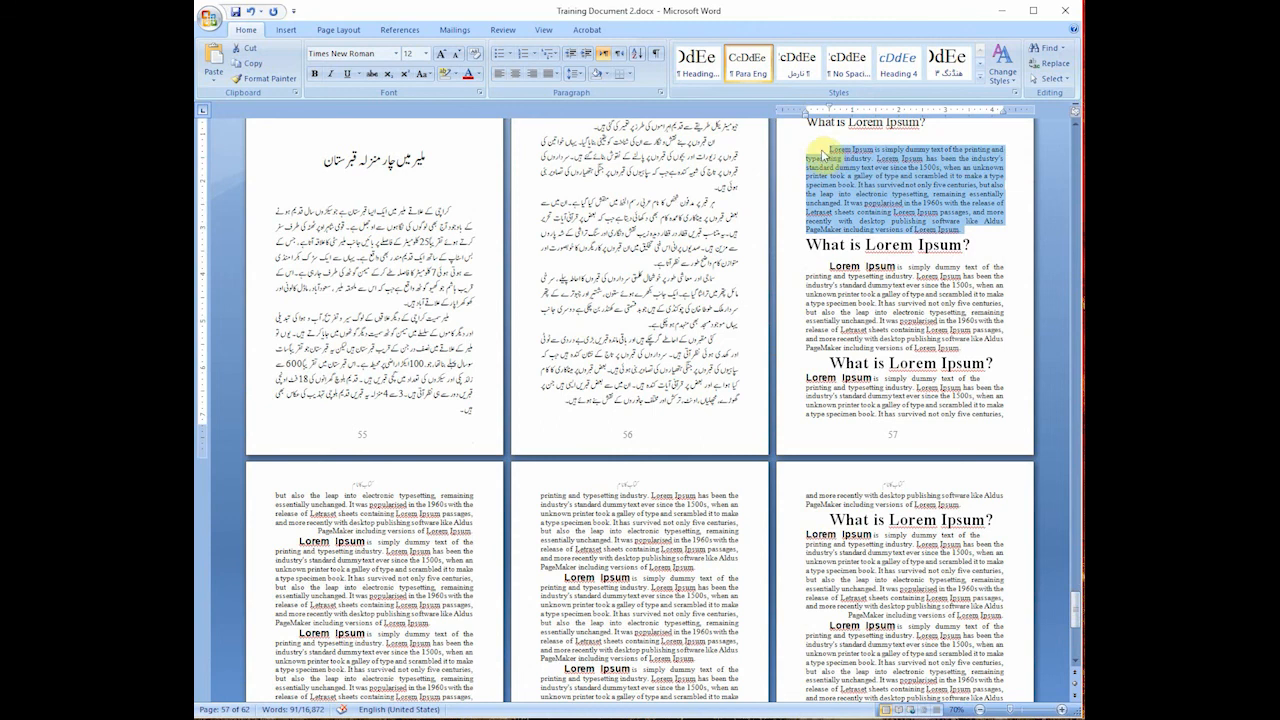
pyautogui.click(1063, 709)
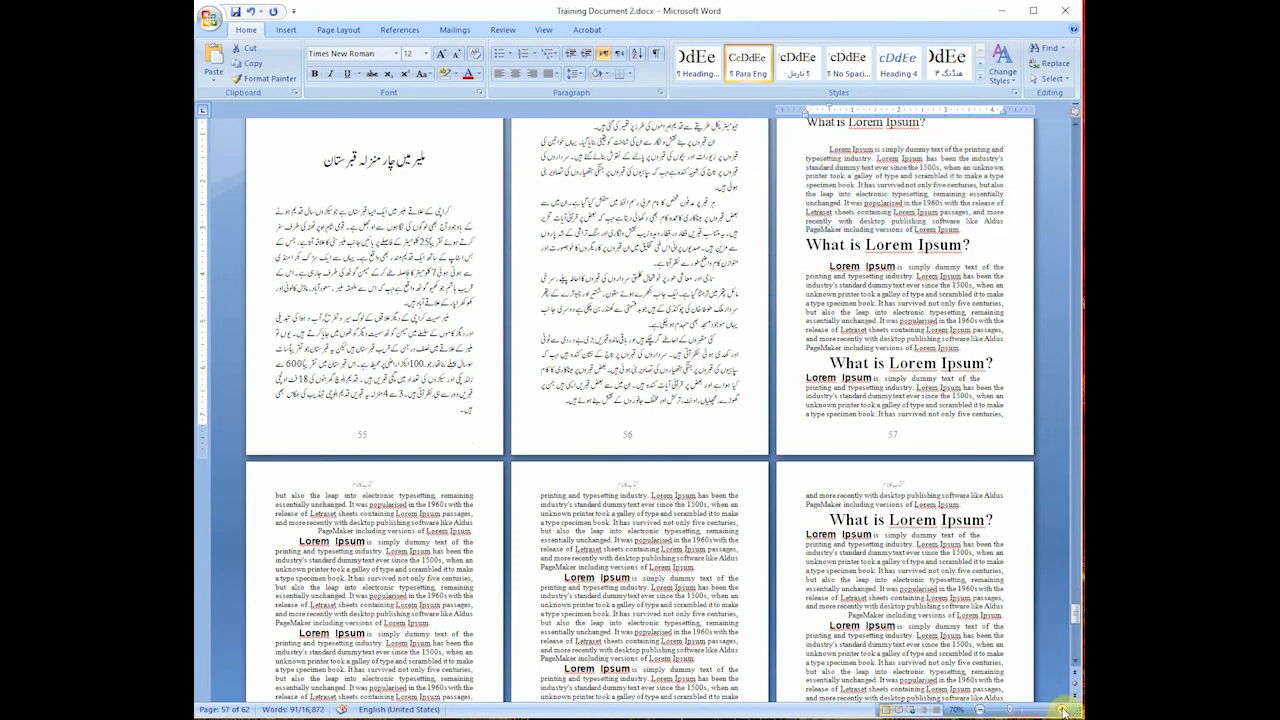
pyautogui.click(1062, 710)
pyautogui.click(1062, 710)
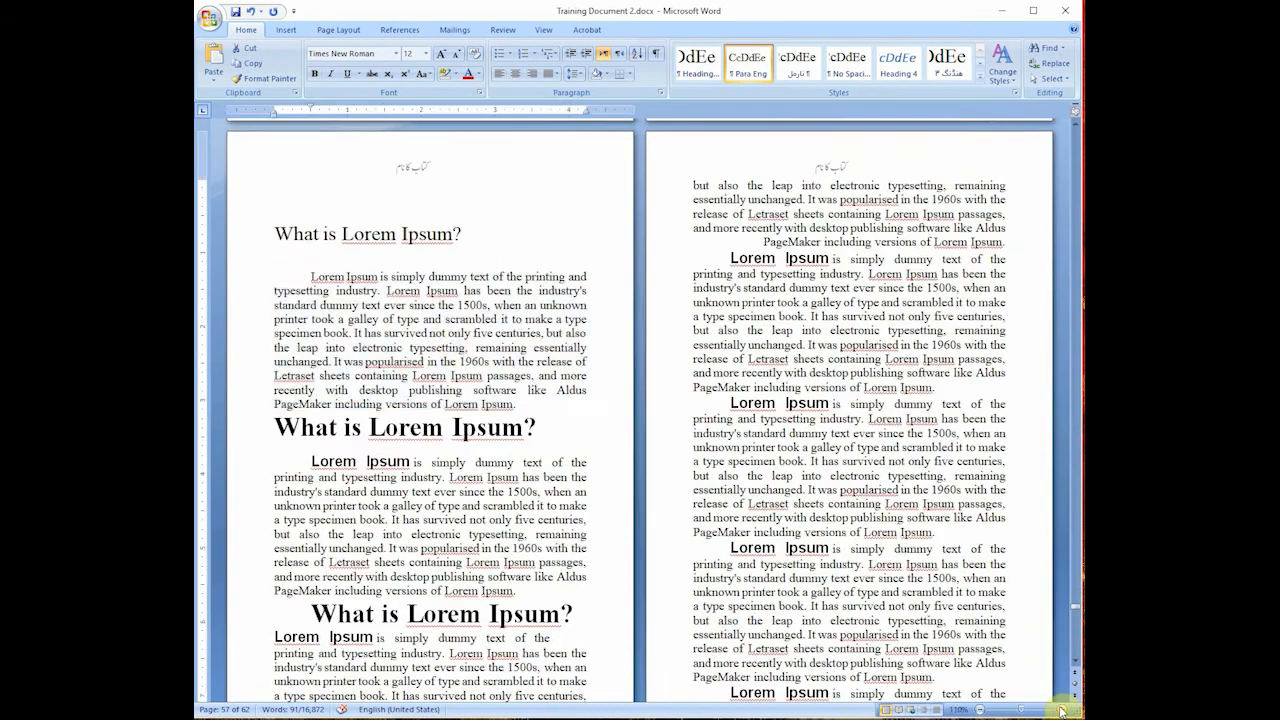
# Modify the Para Eng style's paragraph settings so its special indentation is set to none.
pyautogui.click(561, 292)
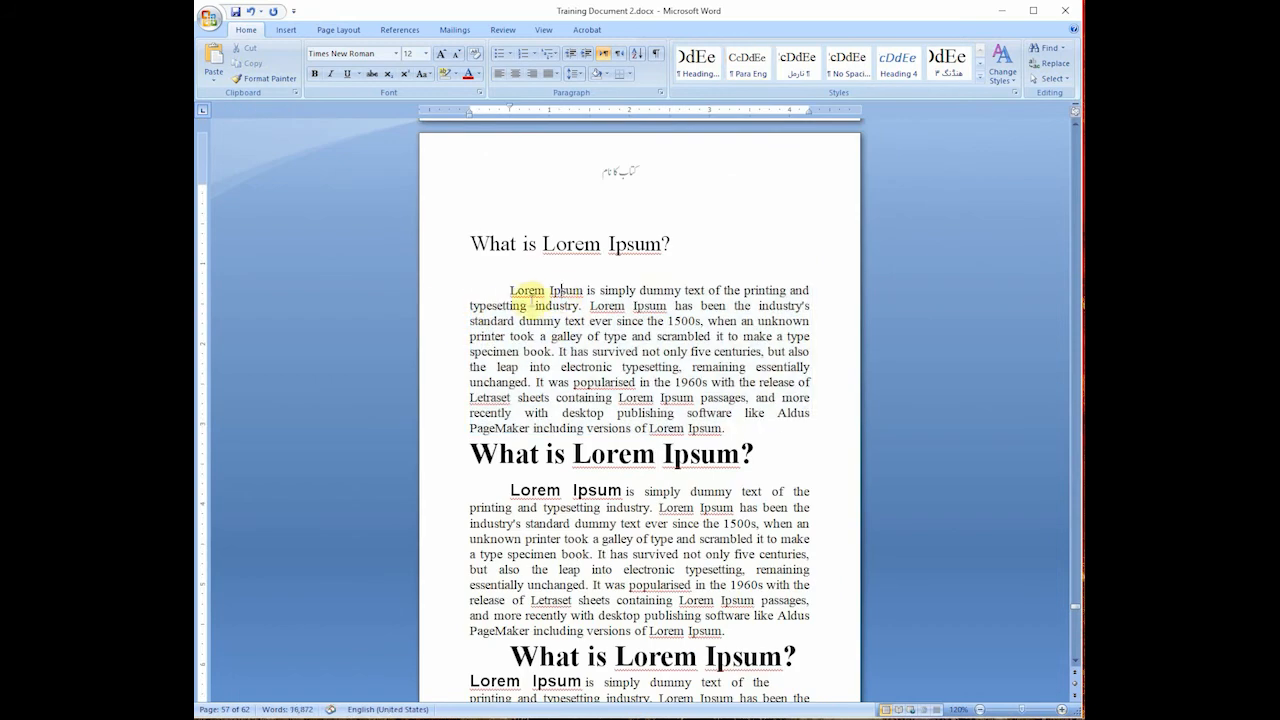
pyautogui.tripleClick(522, 290)
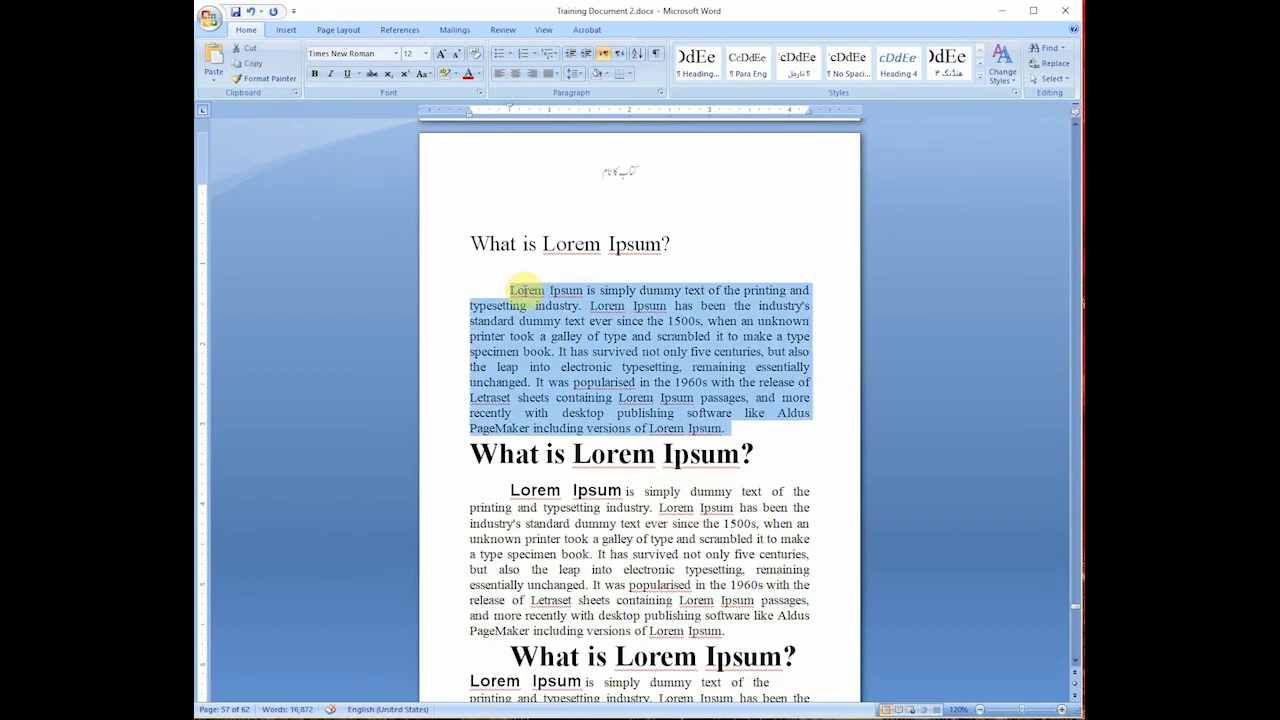
pyautogui.rightClick(750, 68)
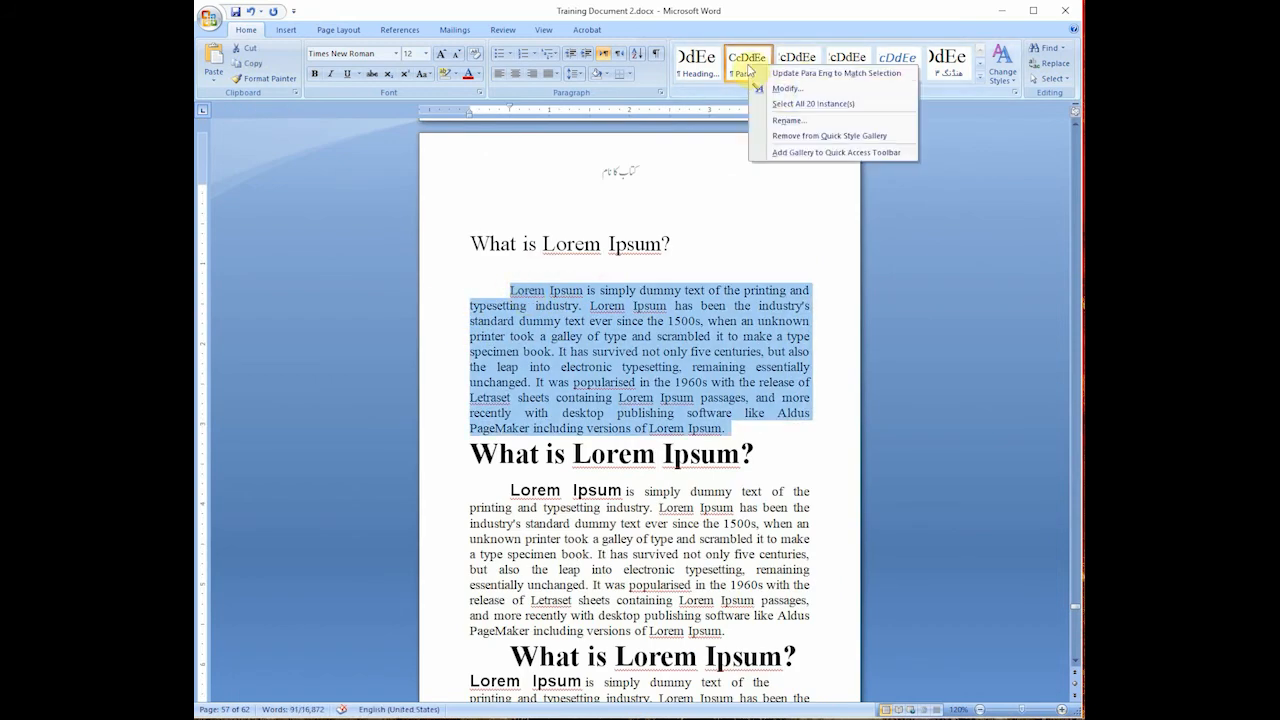
pyautogui.click(778, 88)
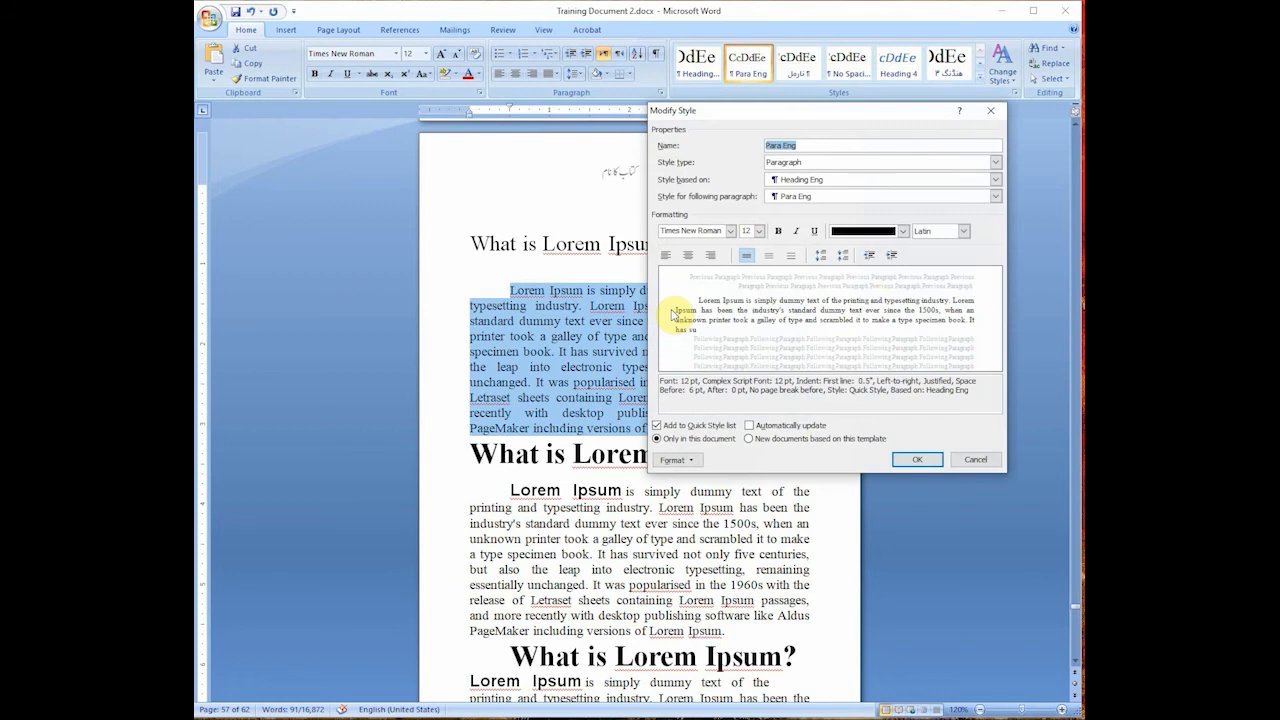
pyautogui.click(702, 462)
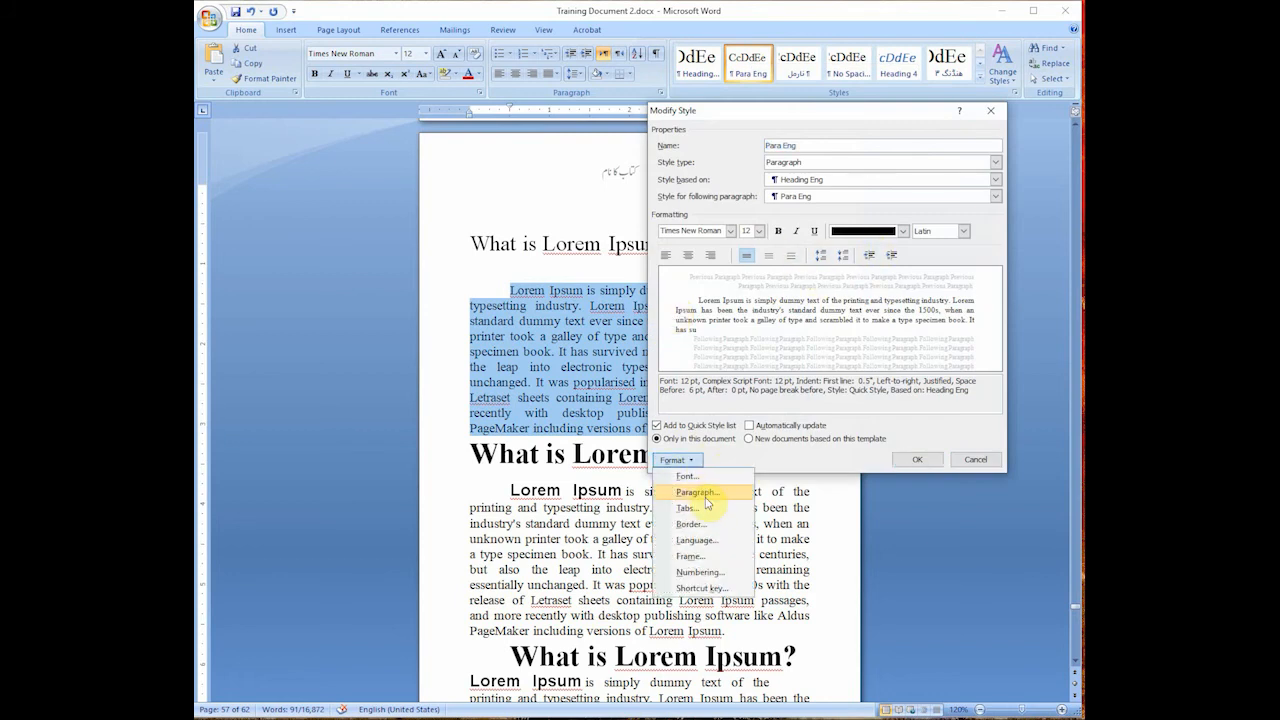
pyautogui.click(698, 492)
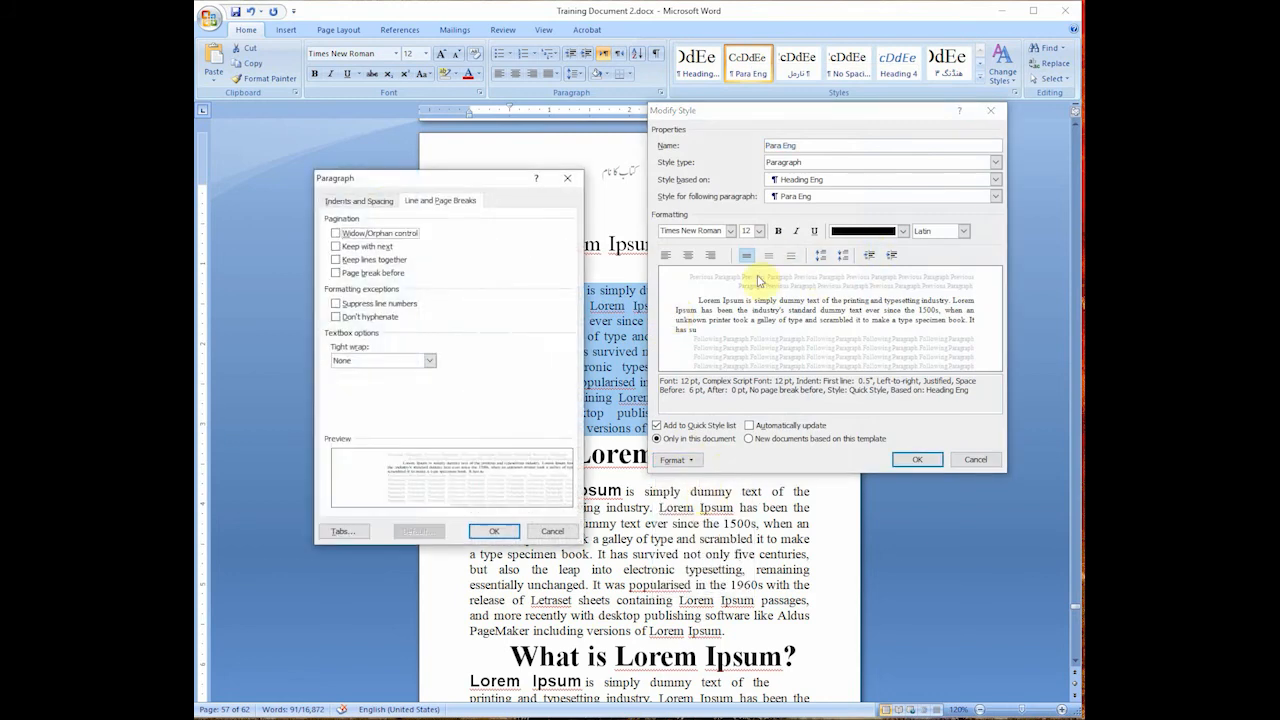
pyautogui.click(517, 316)
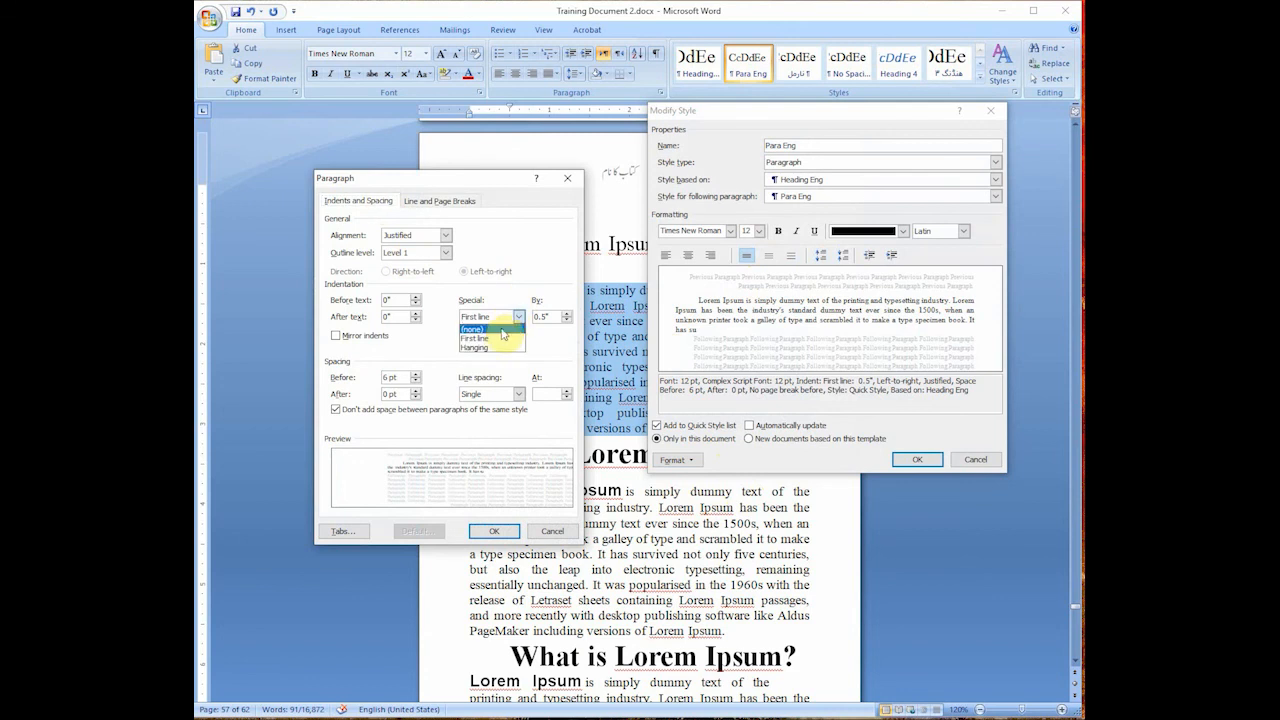
pyautogui.click(496, 330)
pyautogui.click(496, 531)
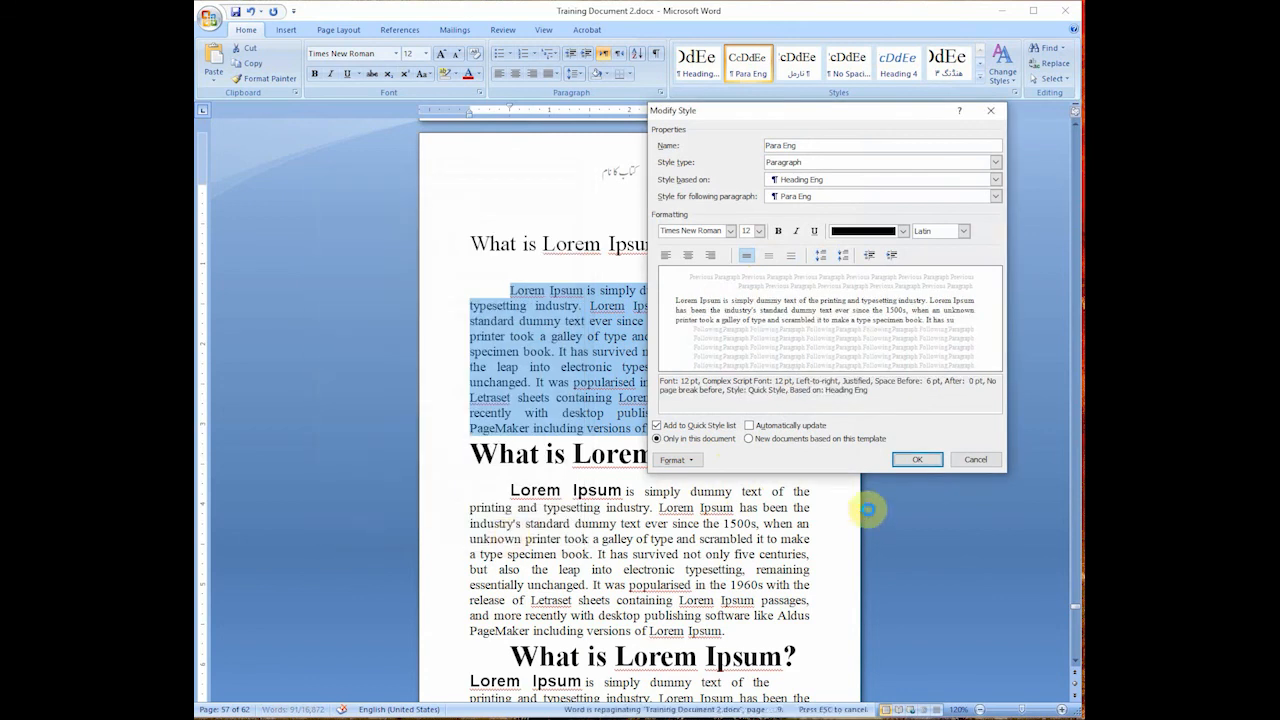
pyautogui.click(905, 459)
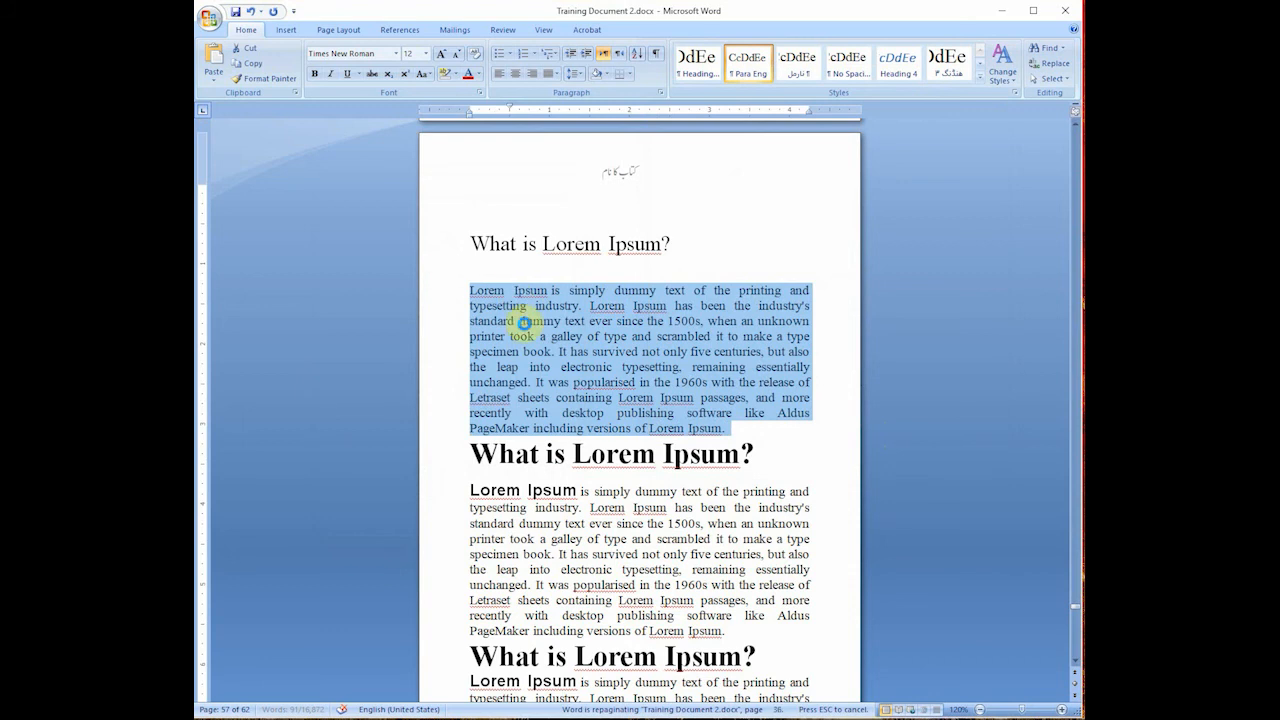
# Add a Dropped drop cap in Times New Roman, three lines deep, to the first letter of page 57's first English paragraph.
pyautogui.click(718, 357)
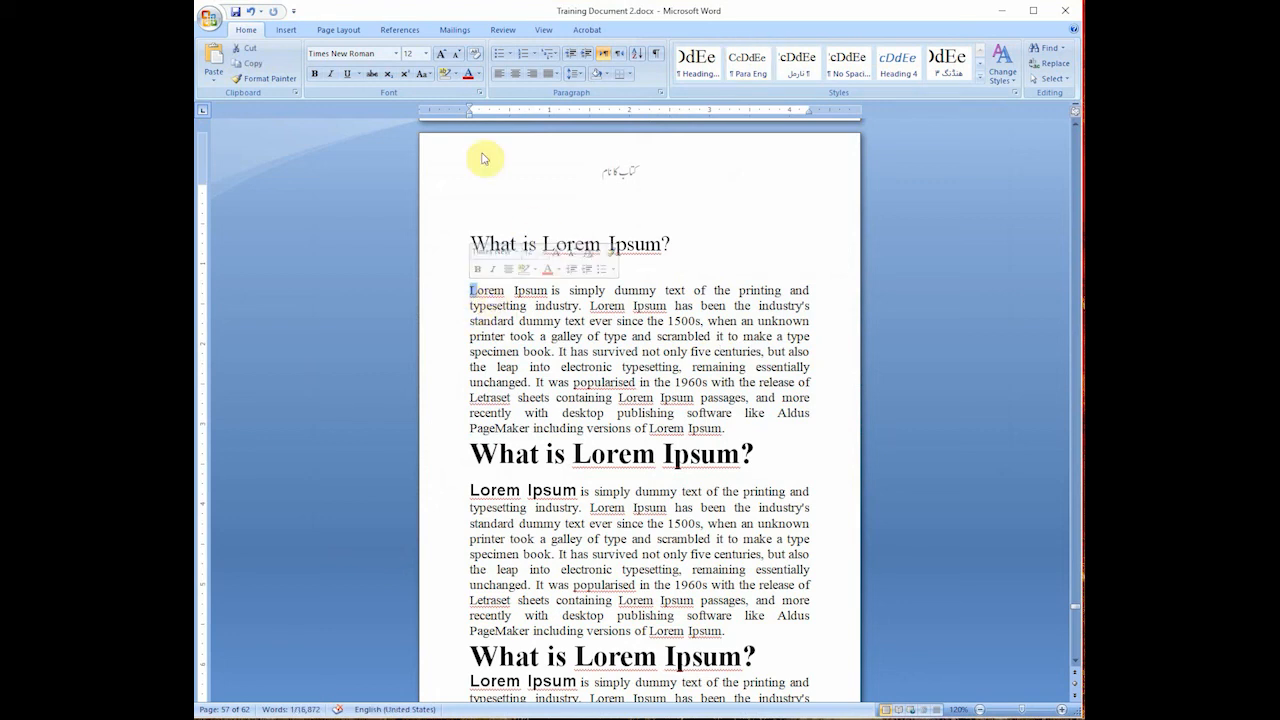
pyautogui.click(399, 30)
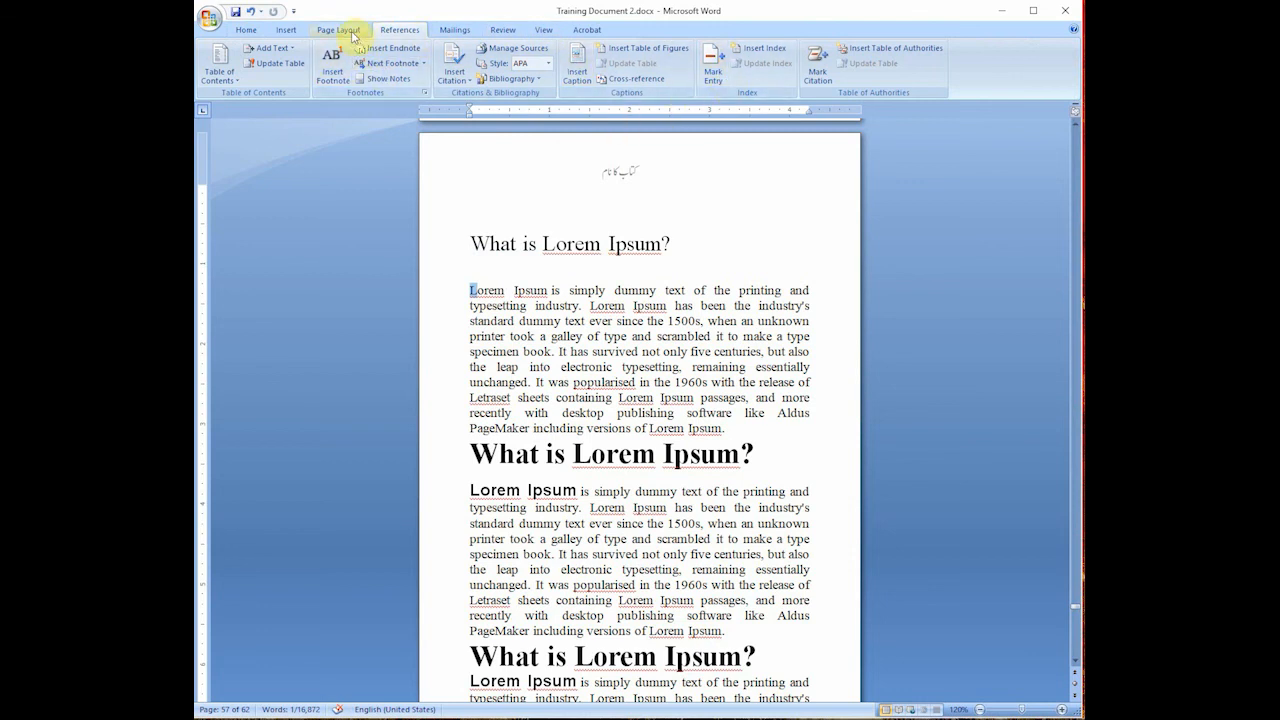
pyautogui.click(285, 32)
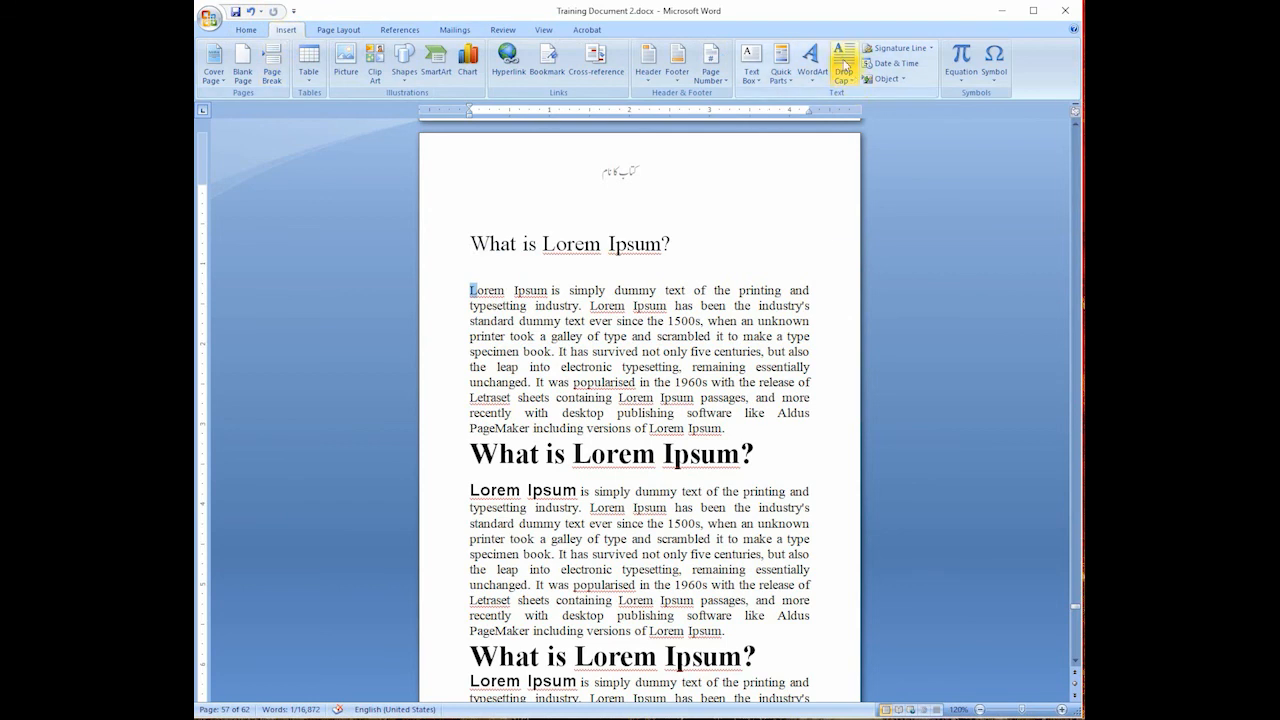
pyautogui.click(845, 76)
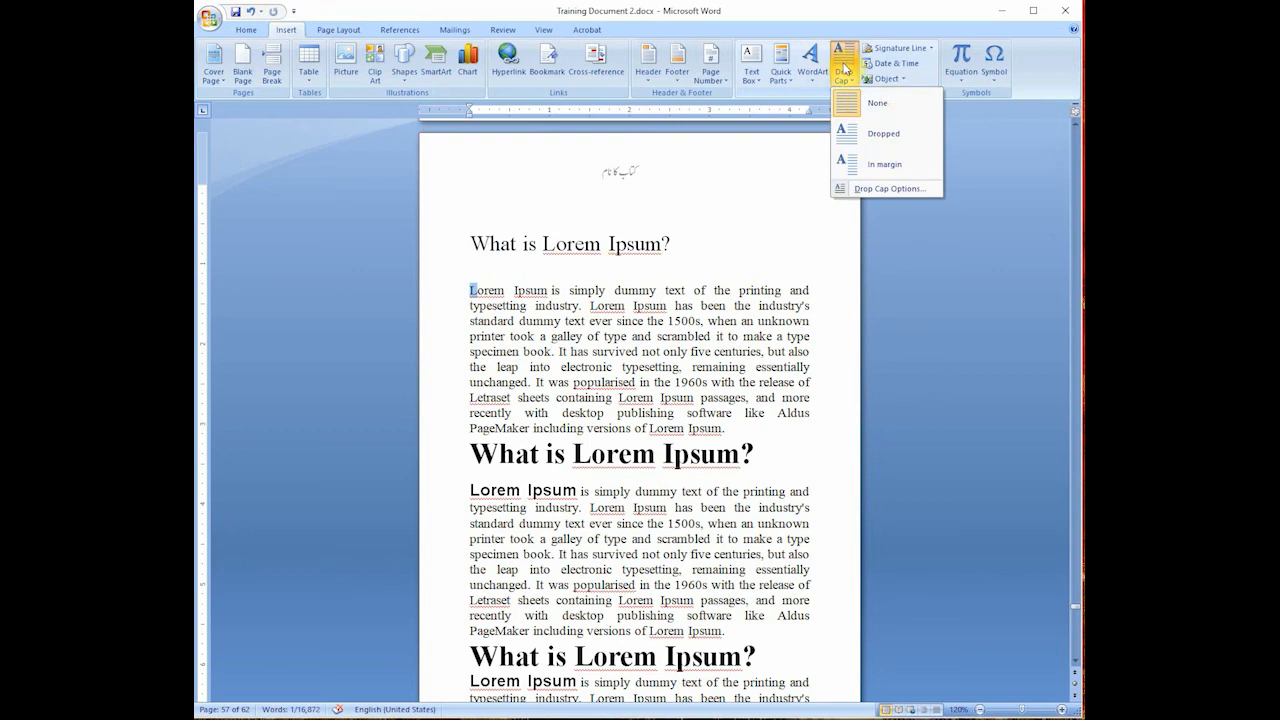
pyautogui.click(879, 190)
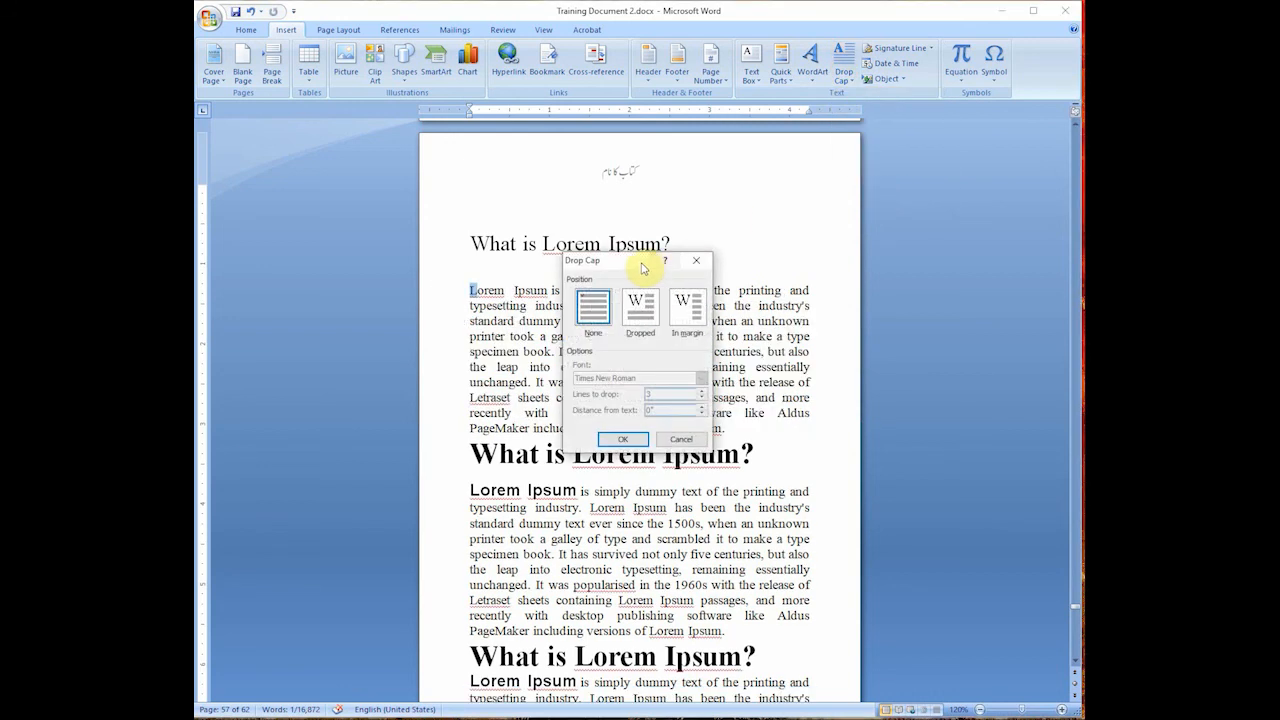
pyautogui.moveTo(625, 257); pyautogui.dragTo(955, 140)
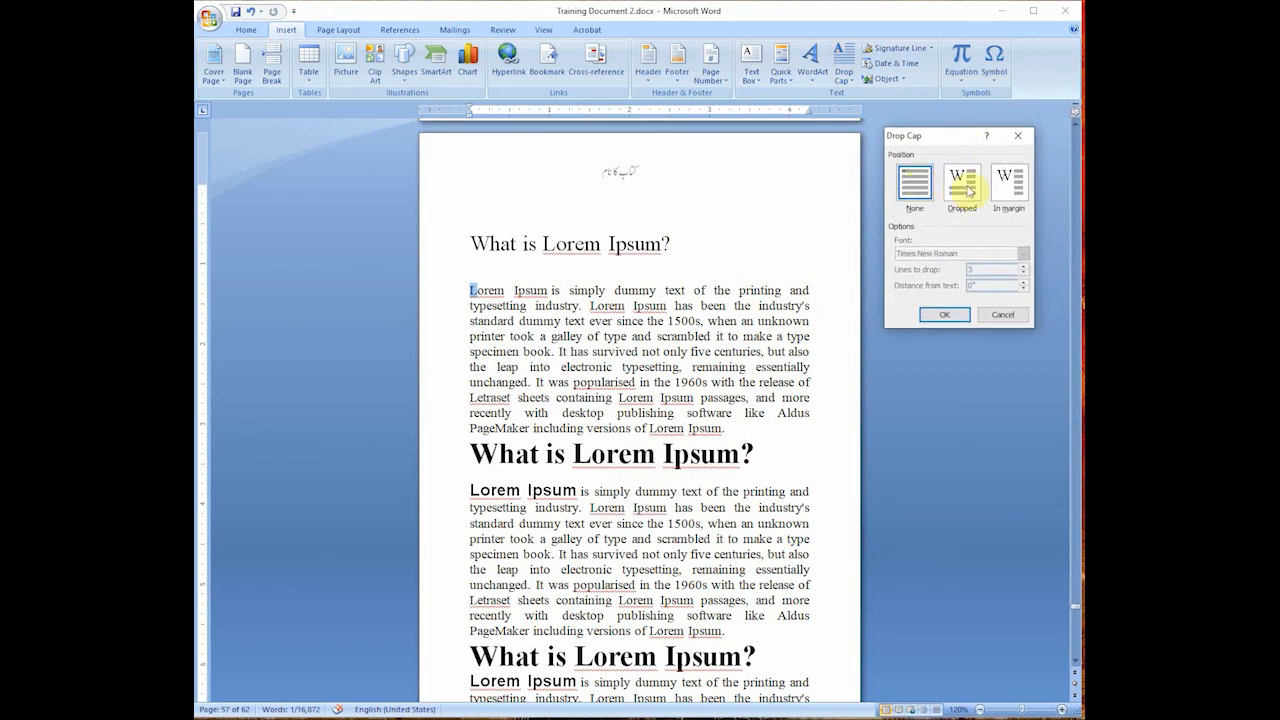
pyautogui.click(964, 189)
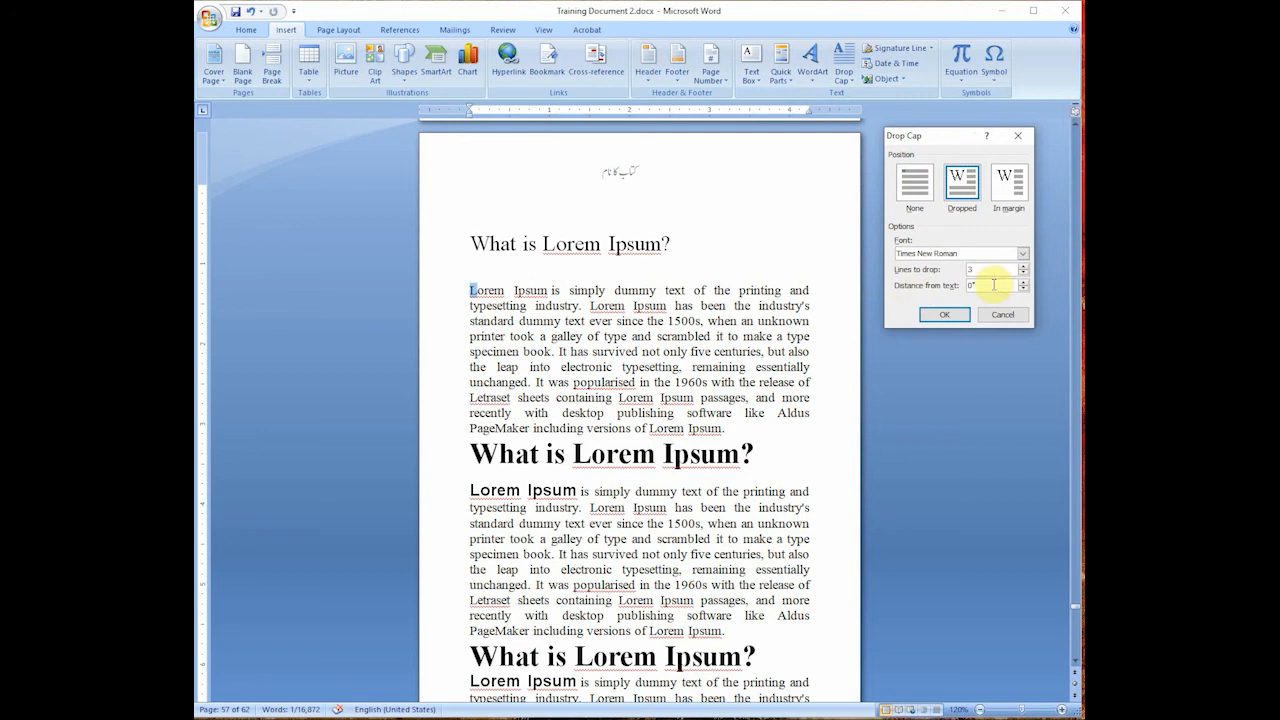
pyautogui.click(951, 317)
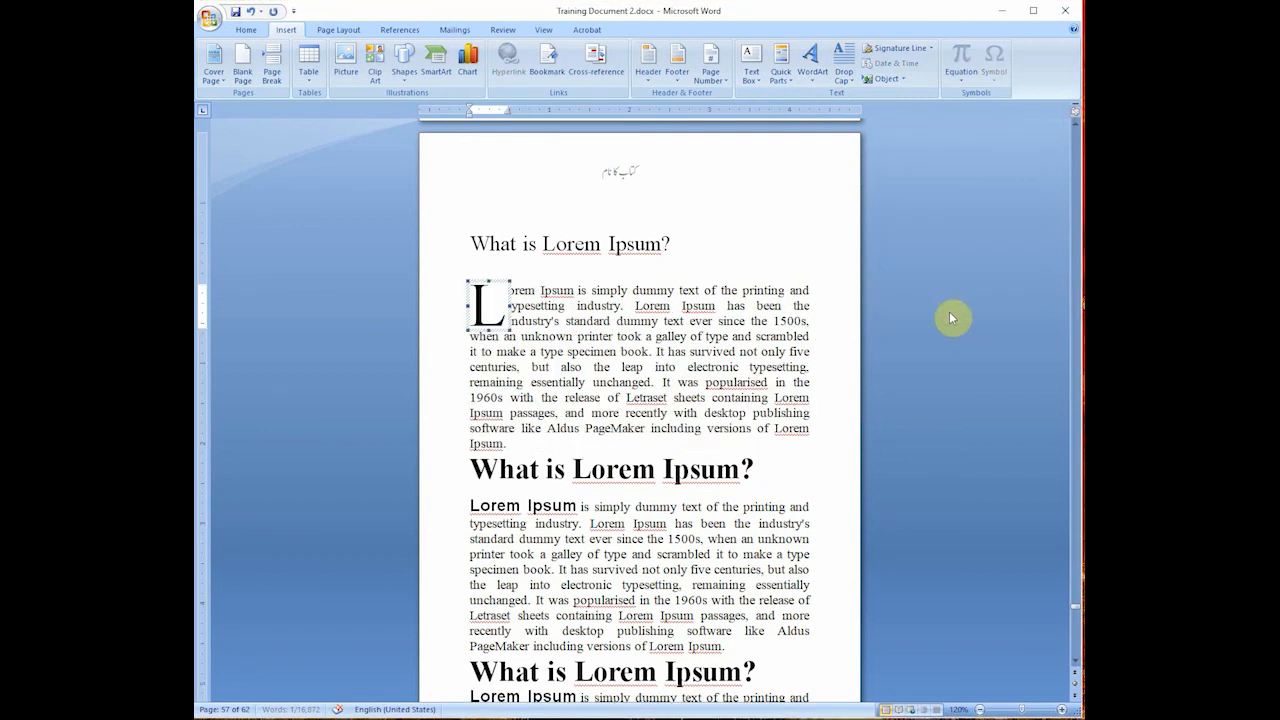
pyautogui.click(560, 321)
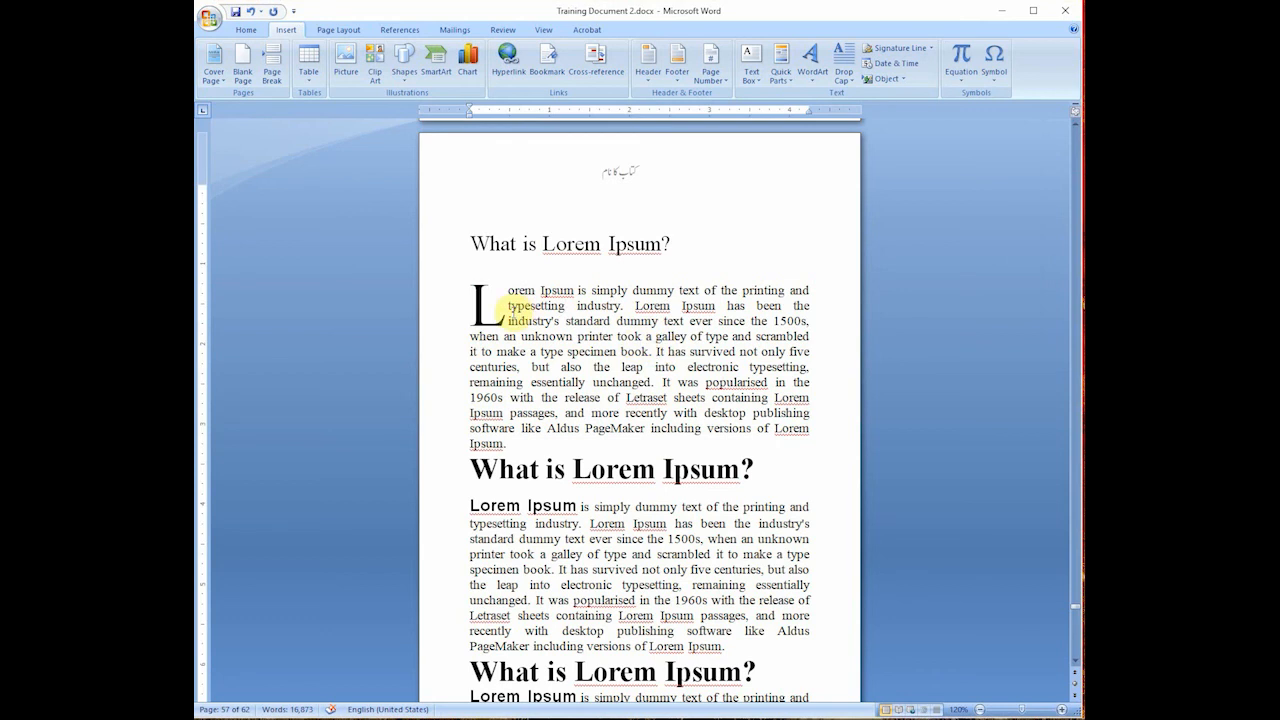
# Try italic formatting on the drop cap L of the first English paragraph and undo it.
pyautogui.click(493, 313)
pyautogui.doubleClick(493, 313)
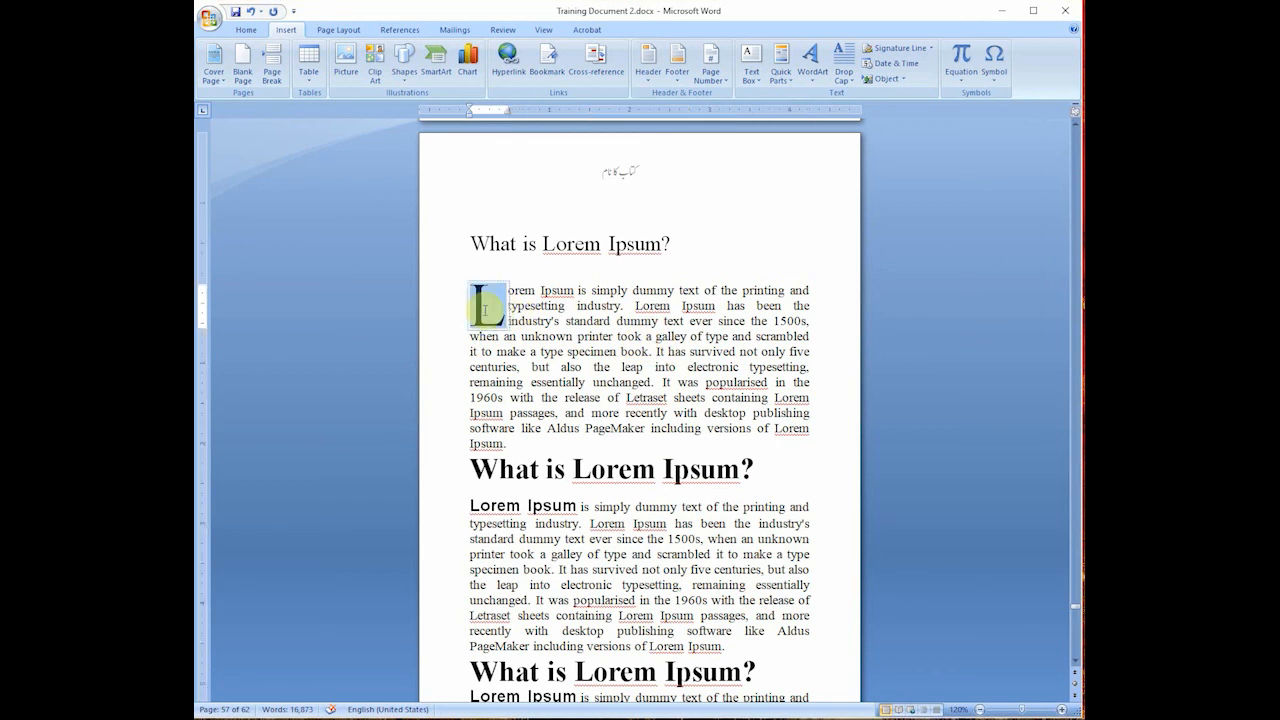
pyautogui.click(244, 36)
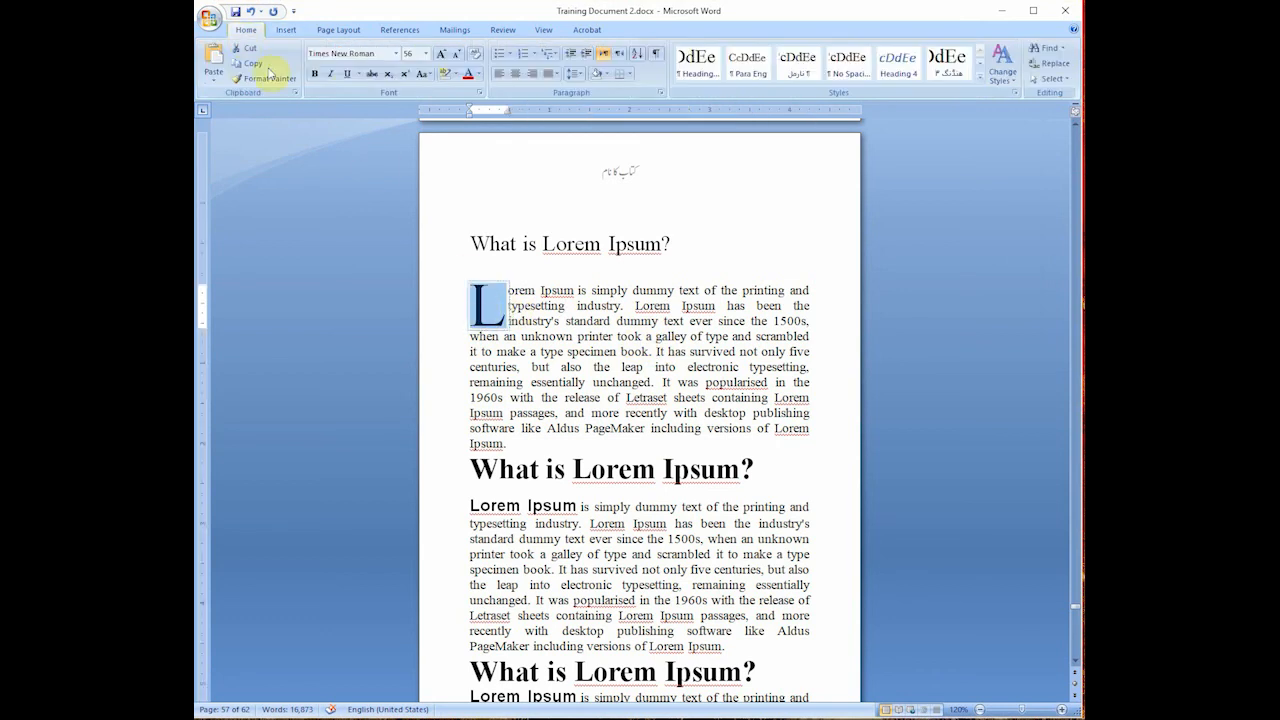
pyautogui.click(331, 74)
pyautogui.click(543, 245)
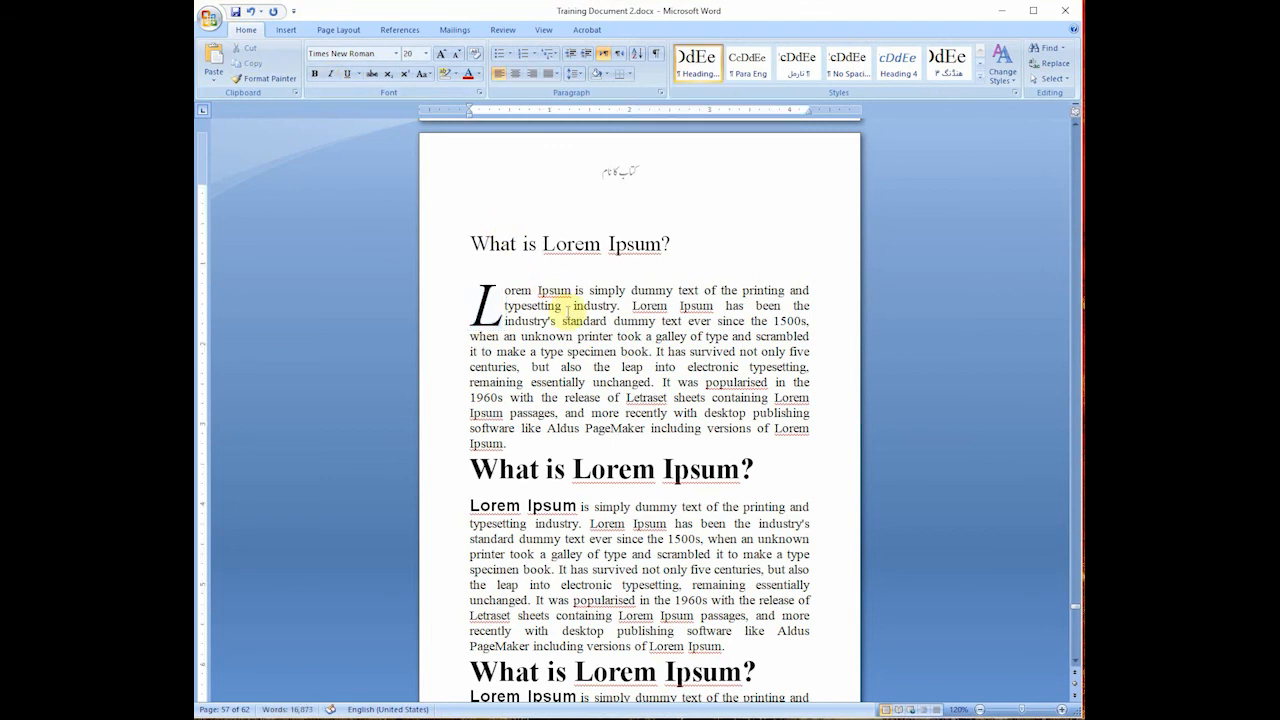
pyautogui.hotkey('ctrl', 'z')
pyautogui.click(585, 320)
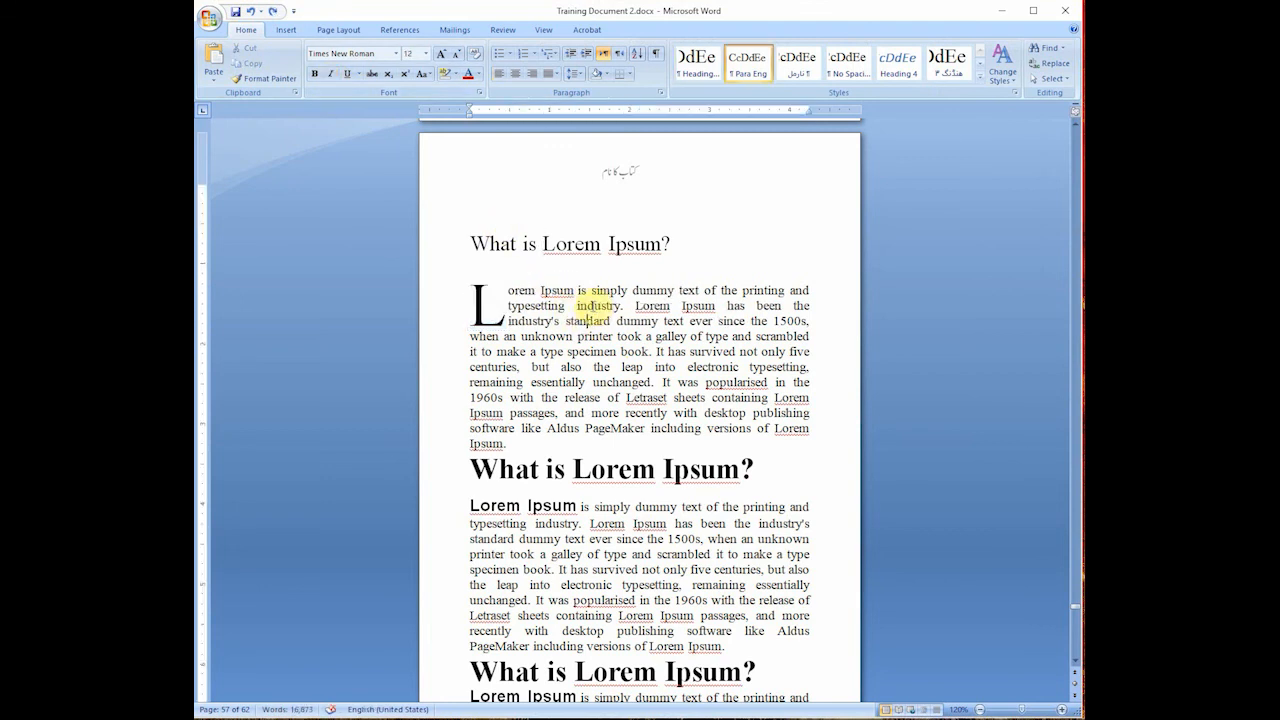
pyautogui.click(632, 292)
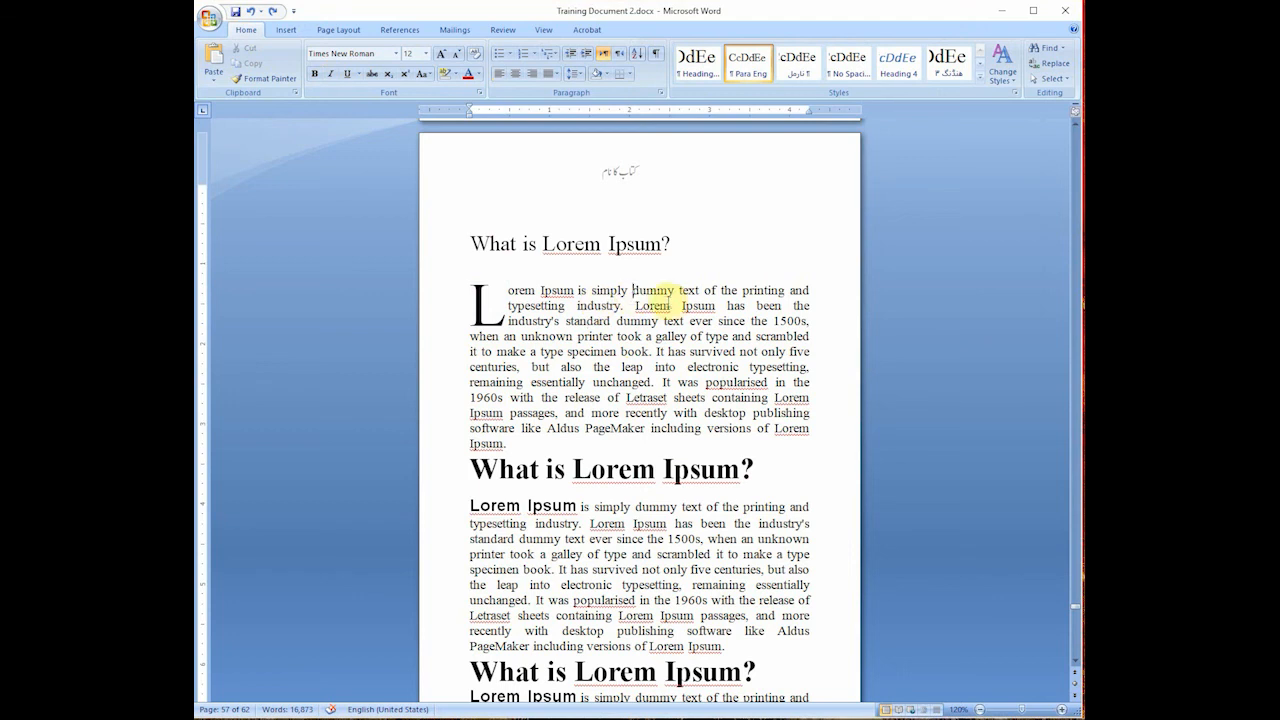
# Examine the full list of document styles, including Heading Eng, Para Eng and the Urdu-named heading styles.
pyautogui.scroll(-2, 723, 323)
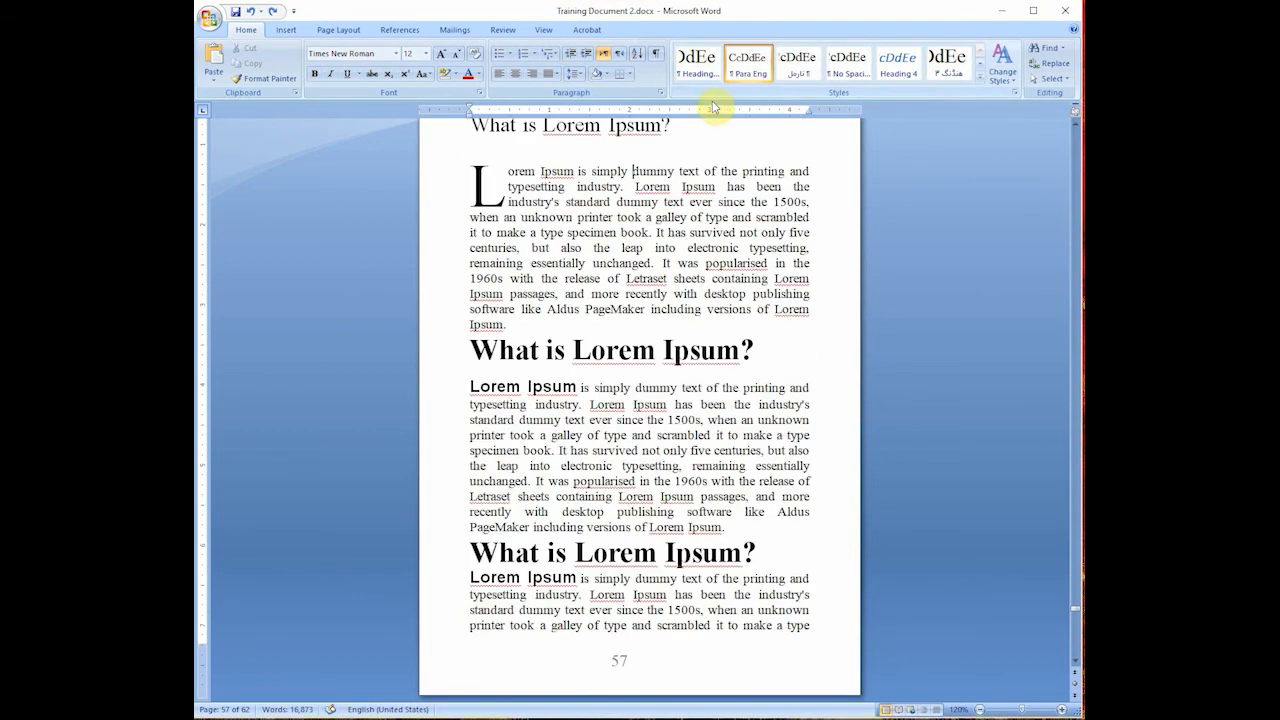
pyautogui.scroll(5, 918, 277)
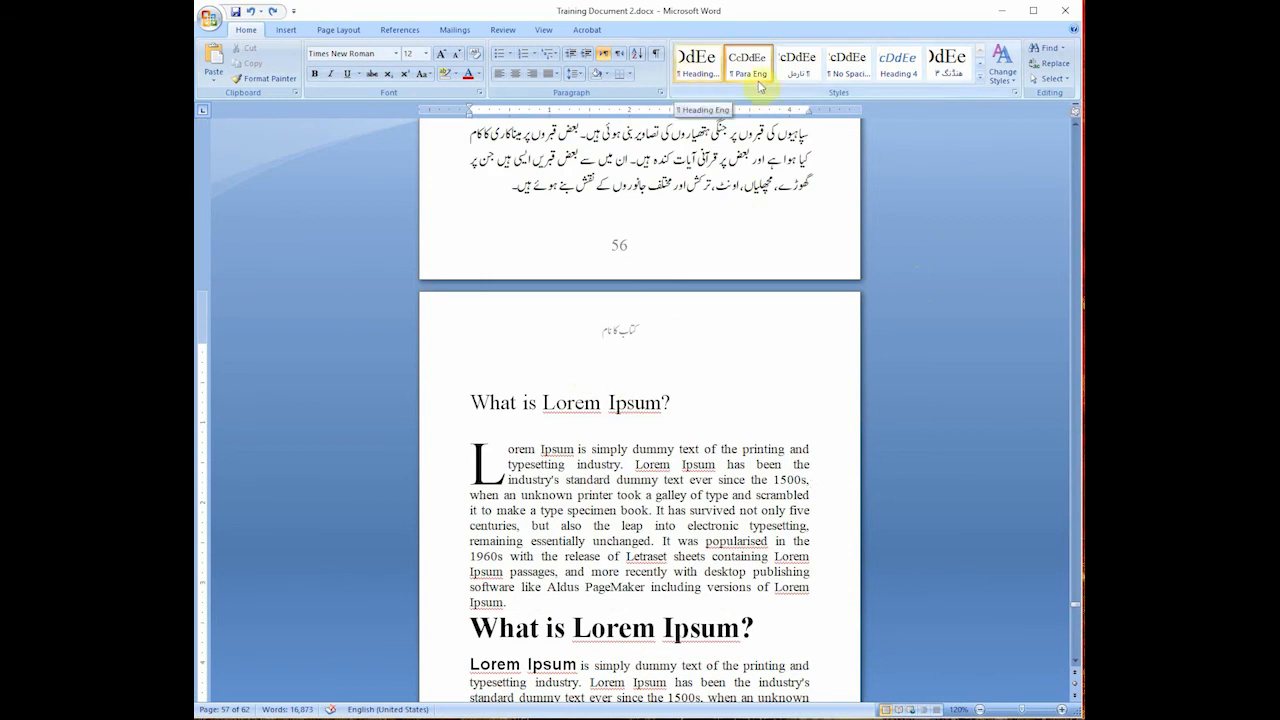
pyautogui.click(1016, 94)
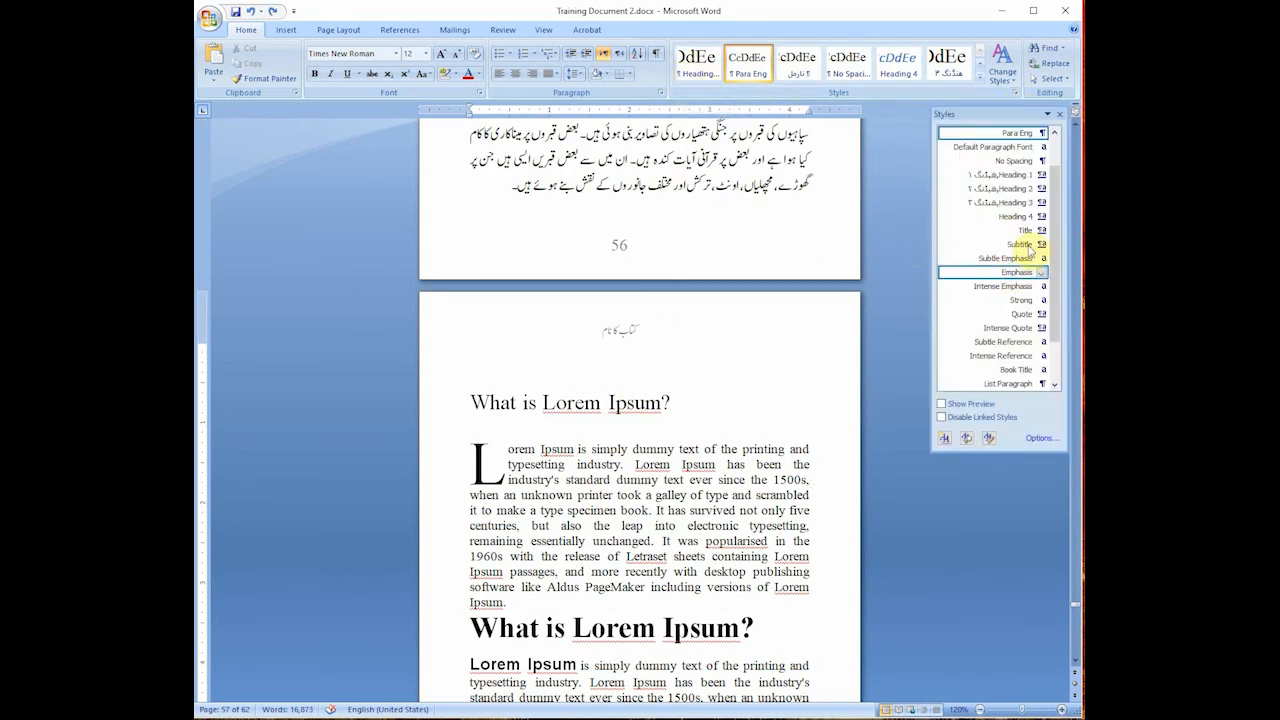
pyautogui.moveTo(1056, 244); pyautogui.dragTo(1060, 383)
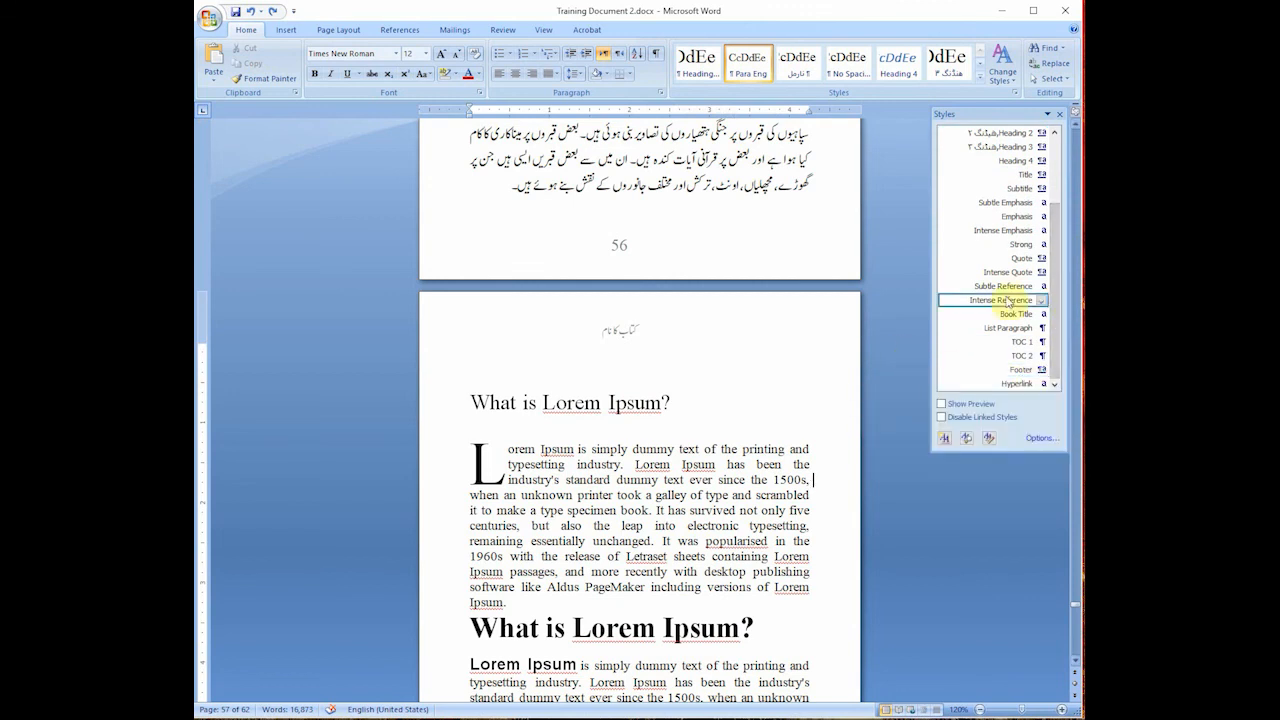
pyautogui.scroll(3, 975, 300)
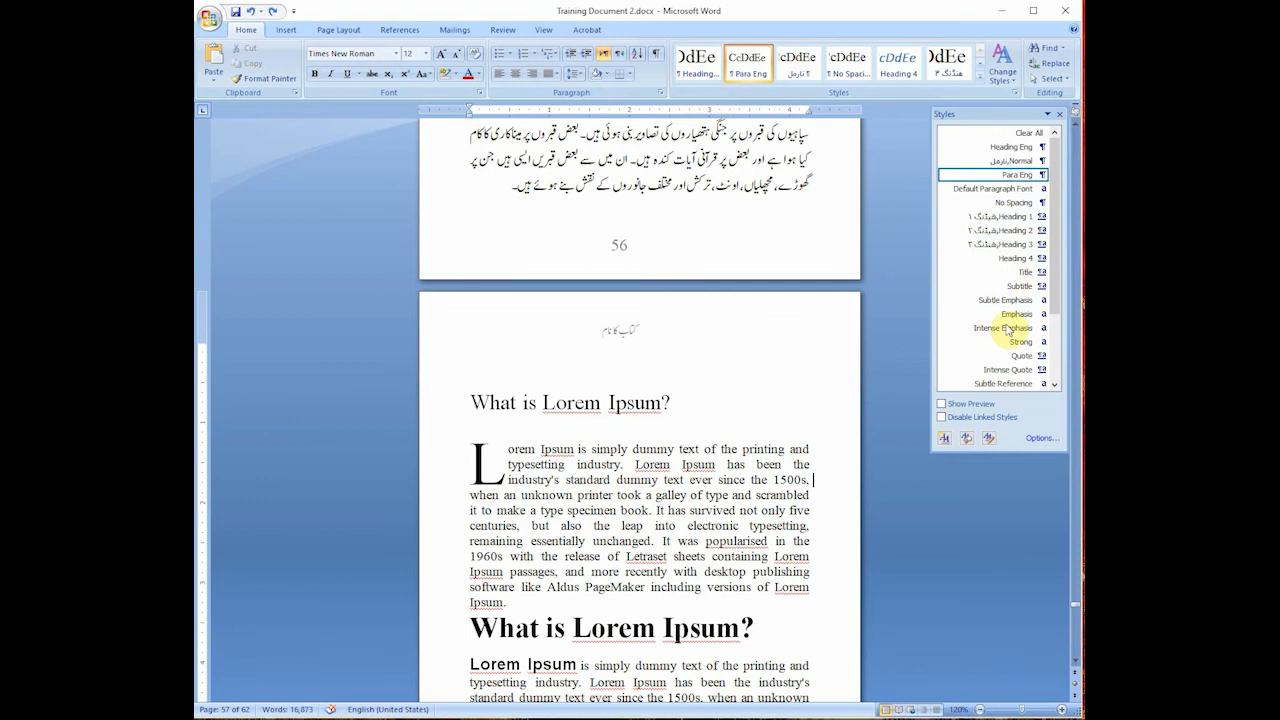
pyautogui.moveTo(985, 163)
pyautogui.click(1061, 114)
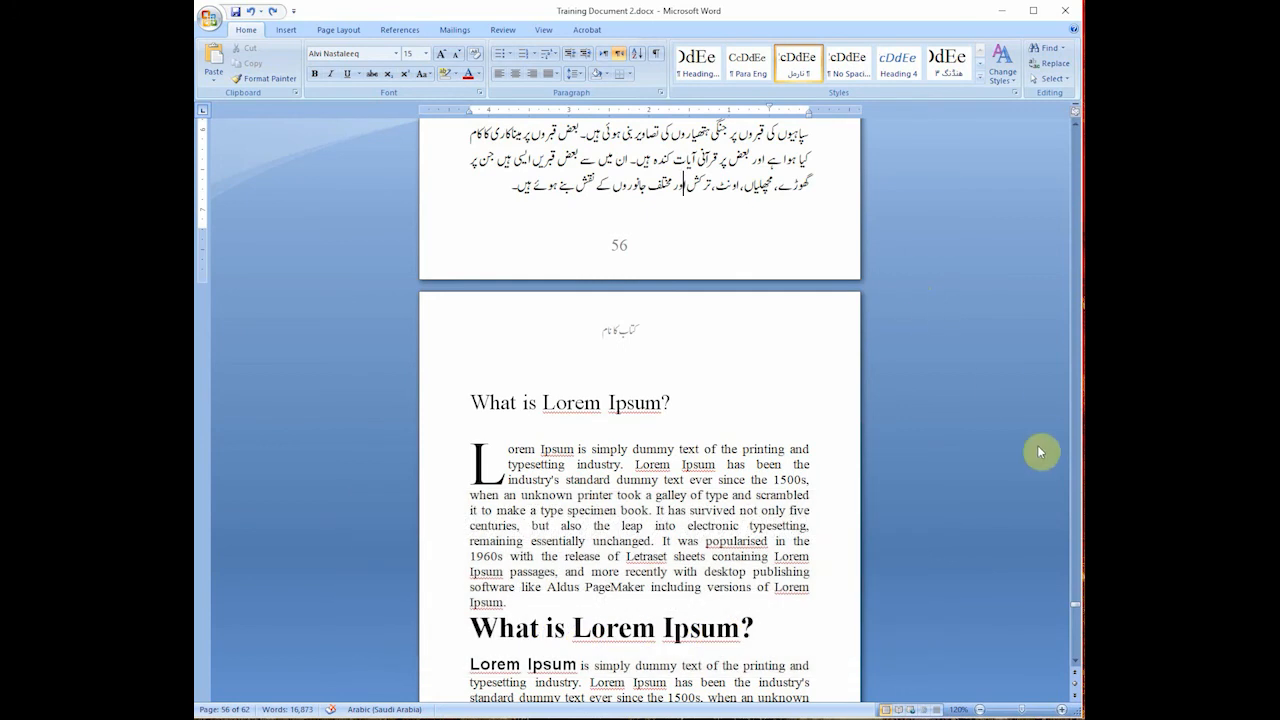
# Review the Urdu pages preceding the English text, back to the chapter opening on page 55.
pyautogui.scroll(-4, 1020, 490)
pyautogui.scroll(6, 1023, 503)
pyautogui.scroll(3, 1023, 500)
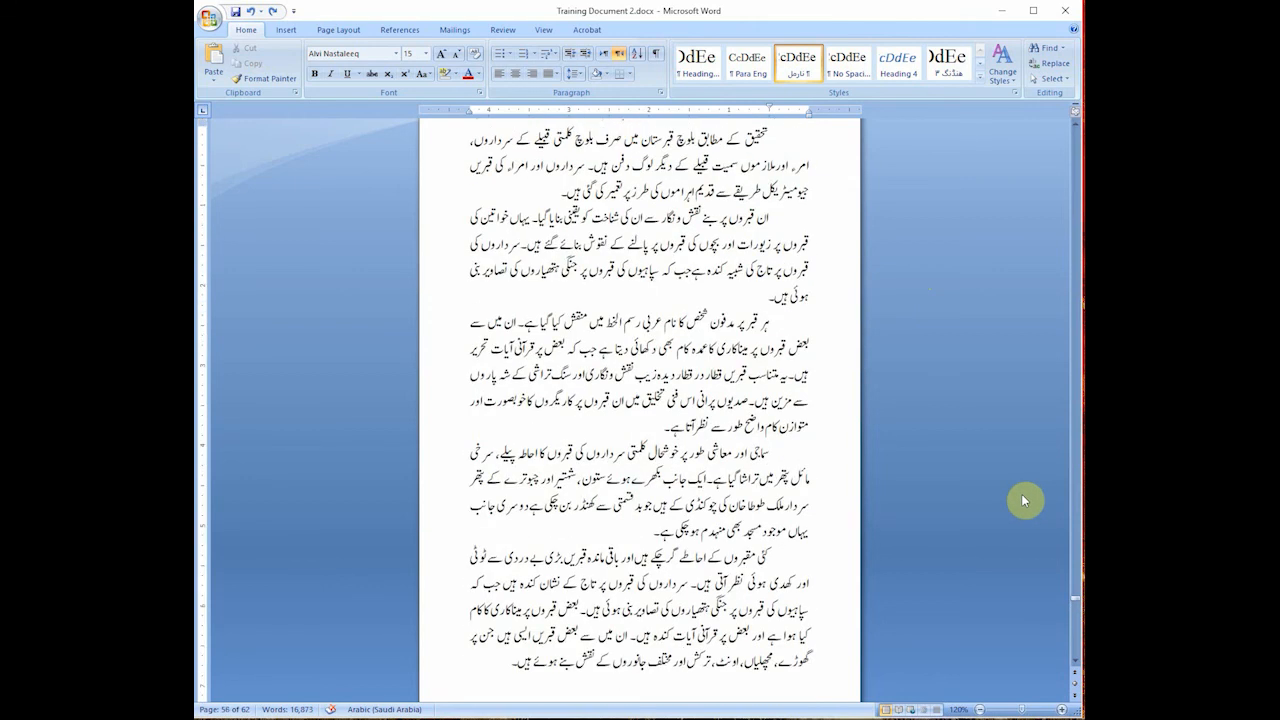
pyautogui.scroll(8, 1023, 500)
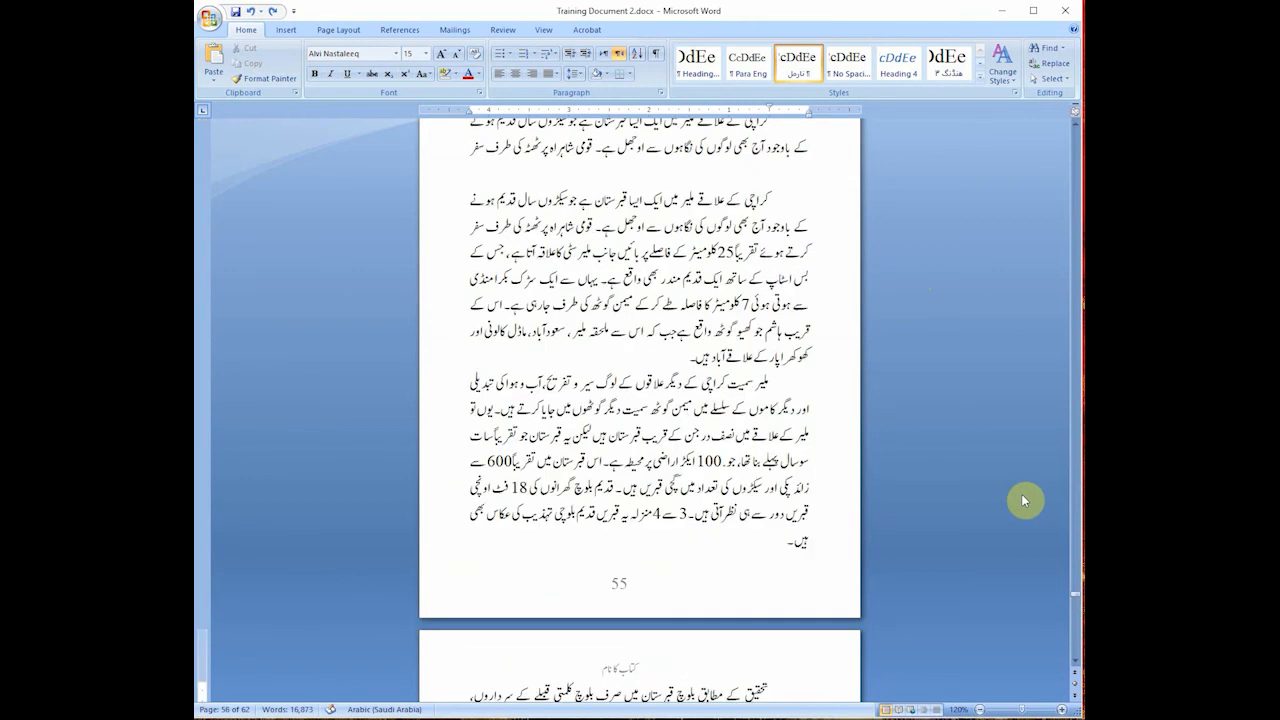
pyautogui.scroll(3, 1023, 500)
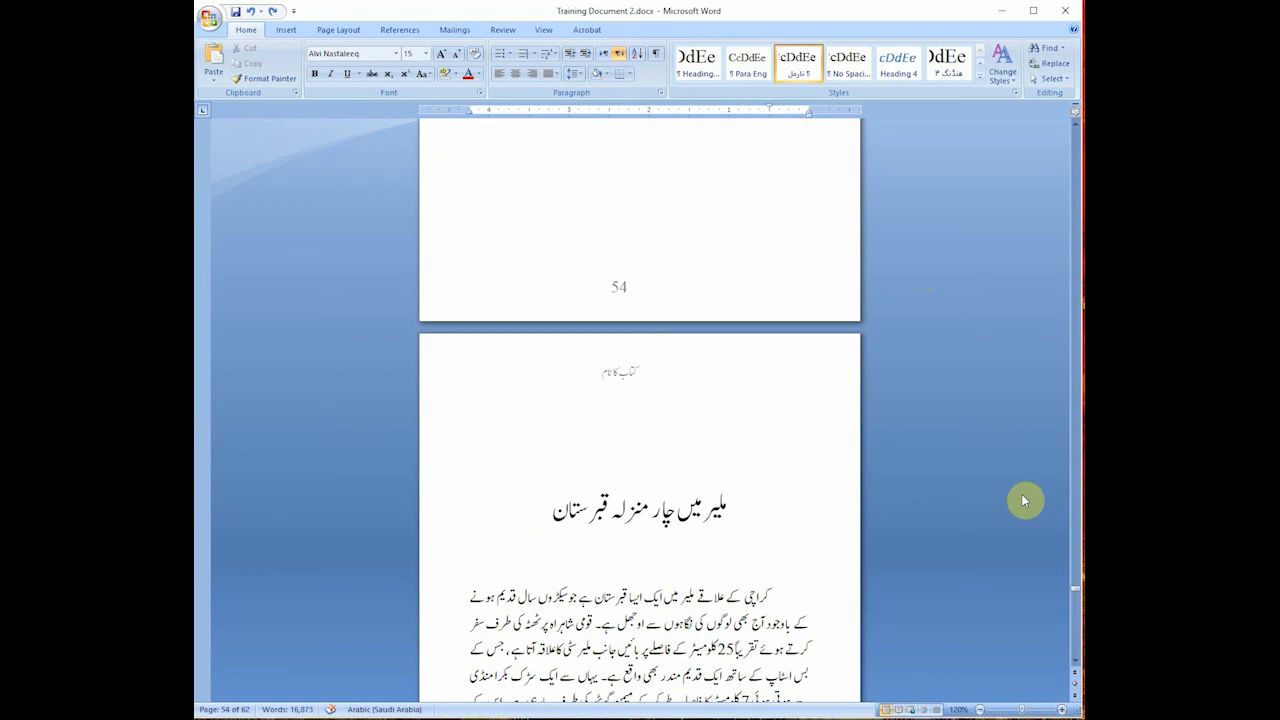